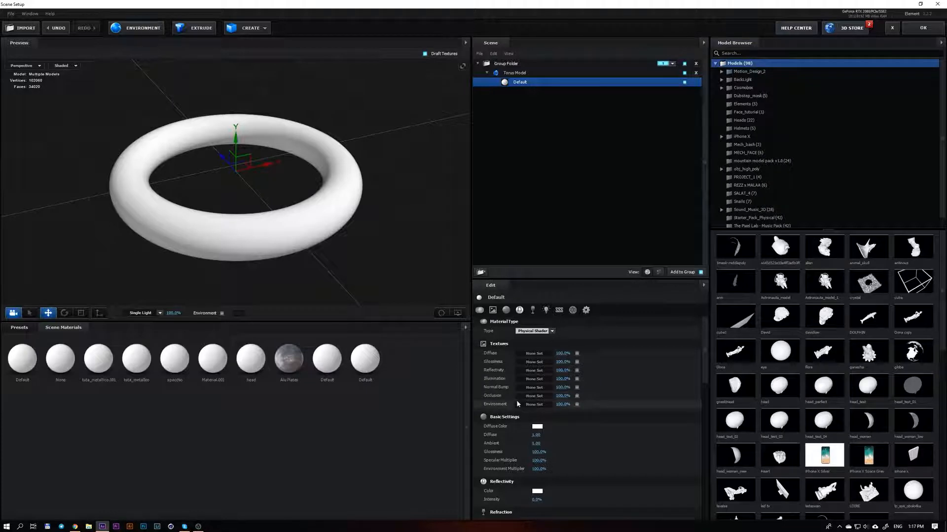
Set the torus material's diffuse color to a bright green
scroll(517, 403, down, 4)
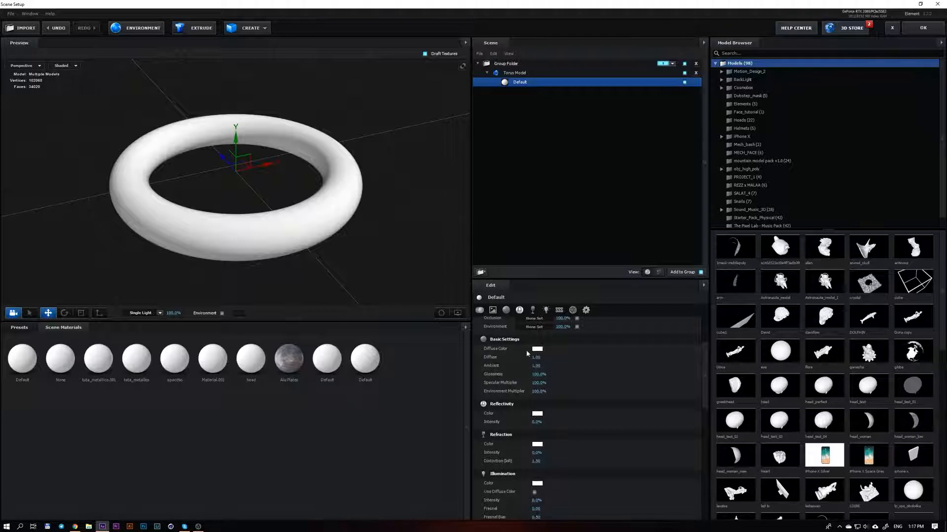
click(537, 348)
drag(557, 322, 537, 359)
click(595, 402)
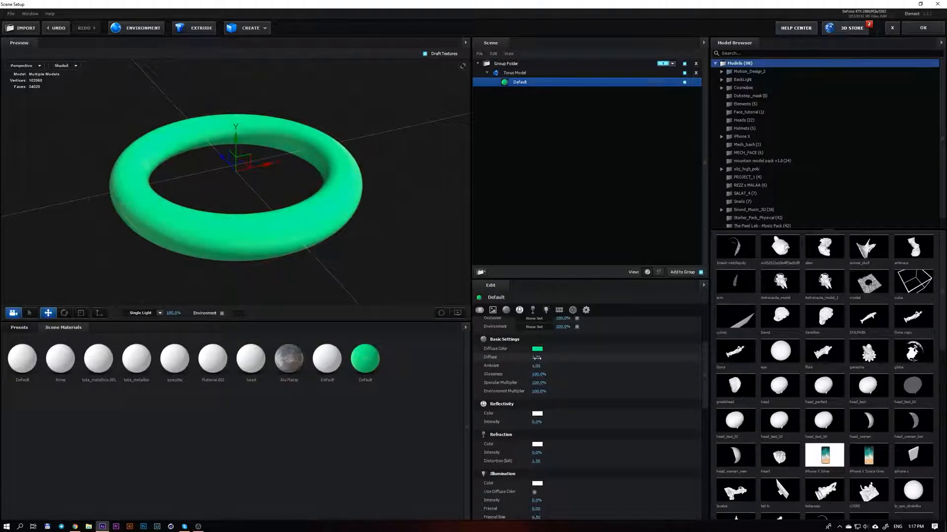
key(Return)
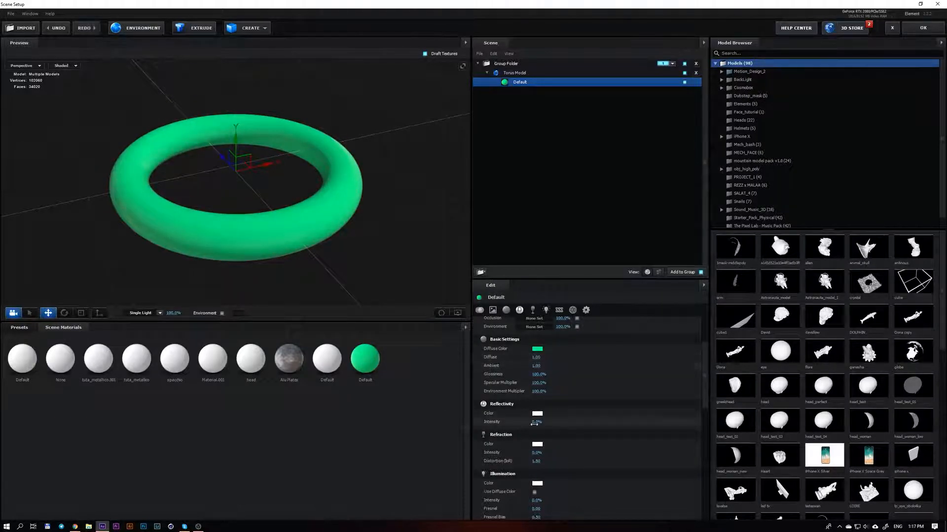
Try a reflectivity intensity of 100% on the torus material, view it from another angle, and return the intensity to 0%
drag(534, 423, 591, 419)
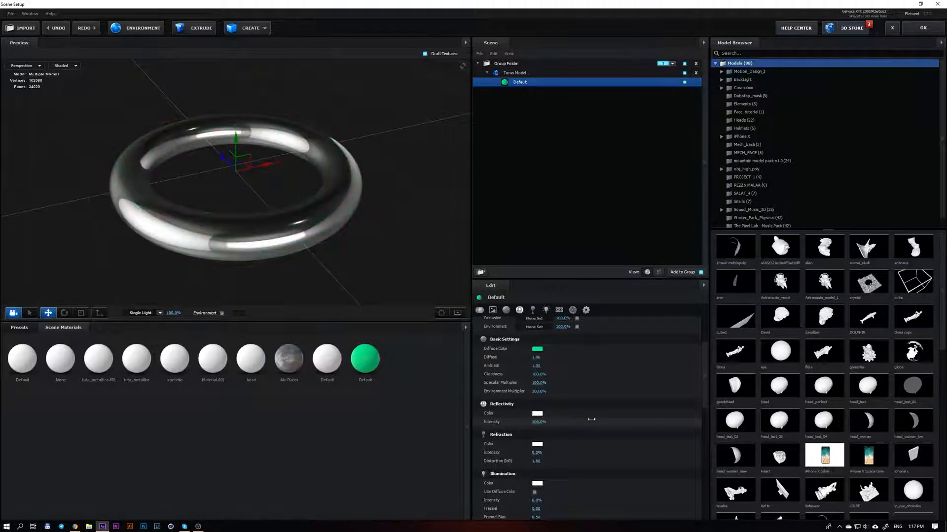
drag(345, 257, 387, 205)
drag(538, 422, 485, 432)
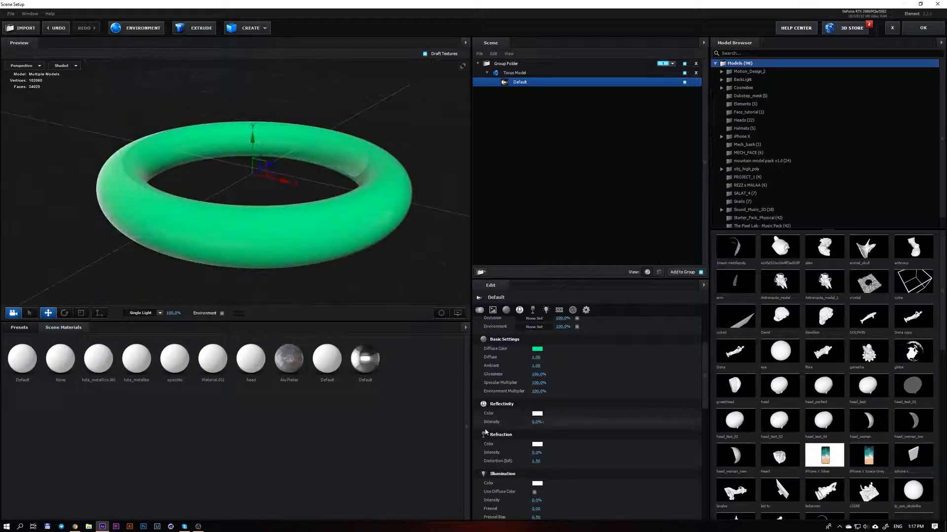
Try a refraction intensity of 100% on the torus material and reset it to 0%
drag(536, 452, 579, 452)
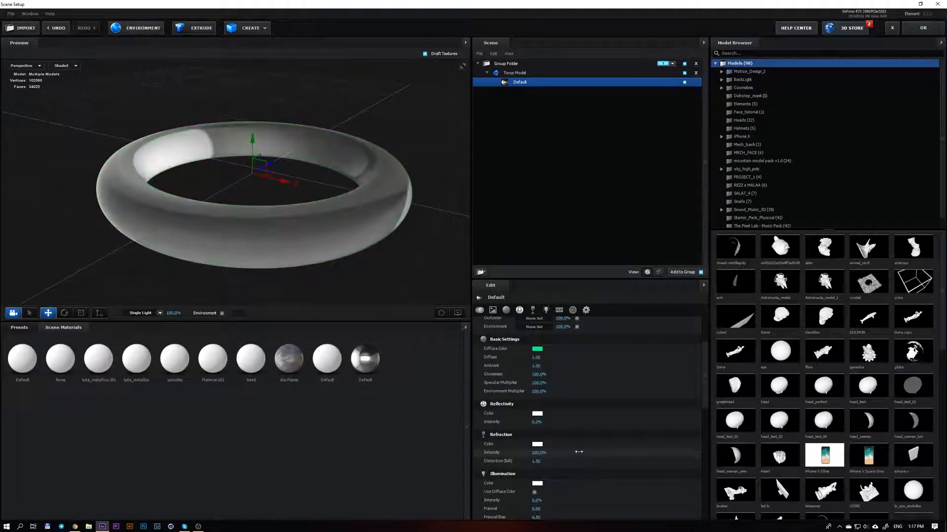
drag(315, 256, 345, 227)
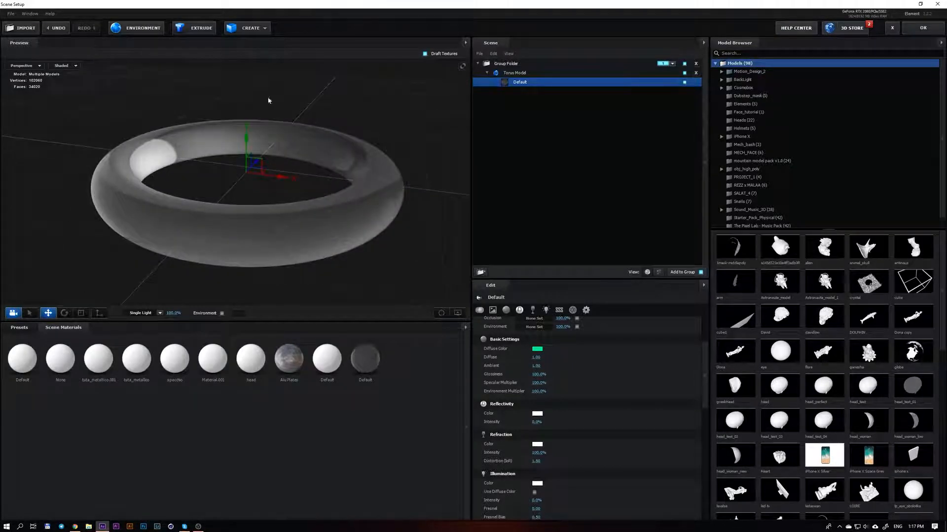
scroll(565, 384, down, 3)
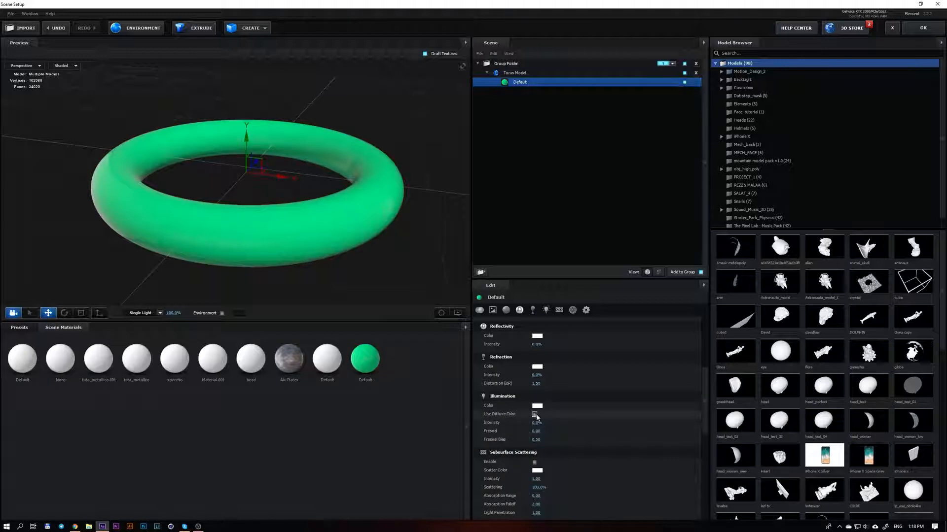
Make the material's illumination use the diffuse color and try an illumination intensity of about 570%
click(535, 415)
mouse_move(535, 423)
mouse_down()
mouse_move(557, 423)
mouse_move(535, 423)
mouse_up()
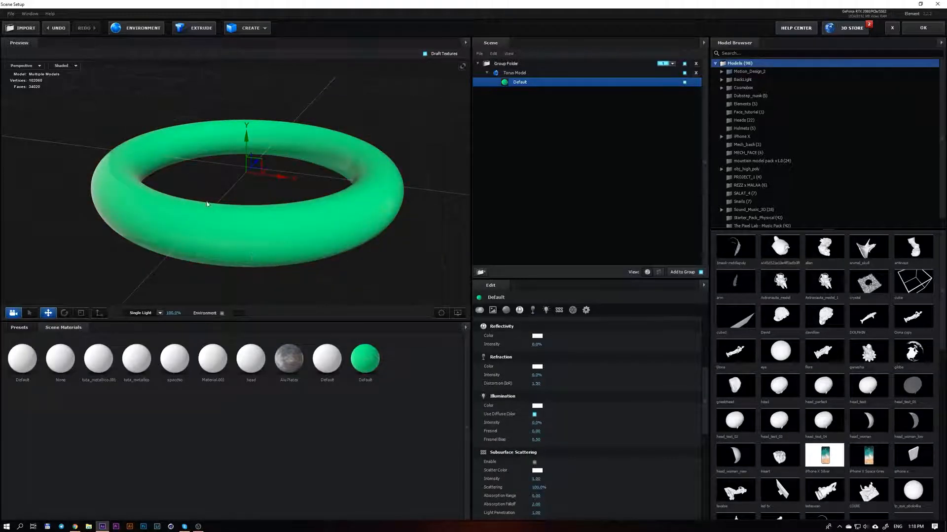
drag(207, 204, 258, 154)
scroll(246, 204, down, 2)
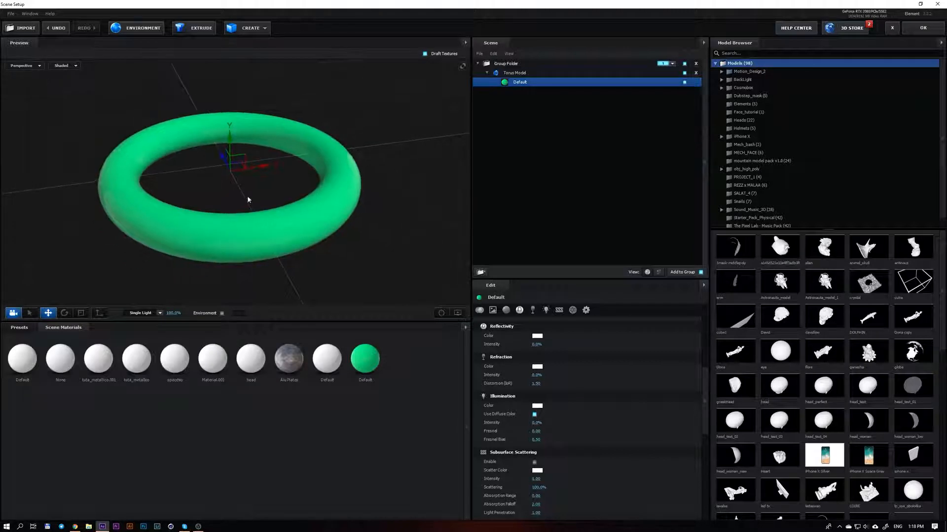
mouse_move(249, 192)
mouse_down()
mouse_move(242, 178)
mouse_move(254, 186)
mouse_up()
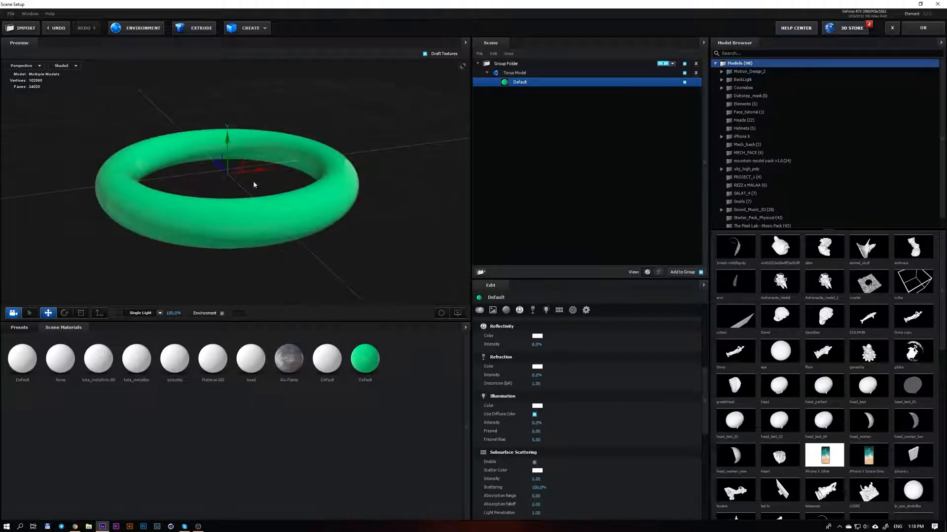
middle_drag(296, 200, 338, 230)
drag(537, 423, 746, 422)
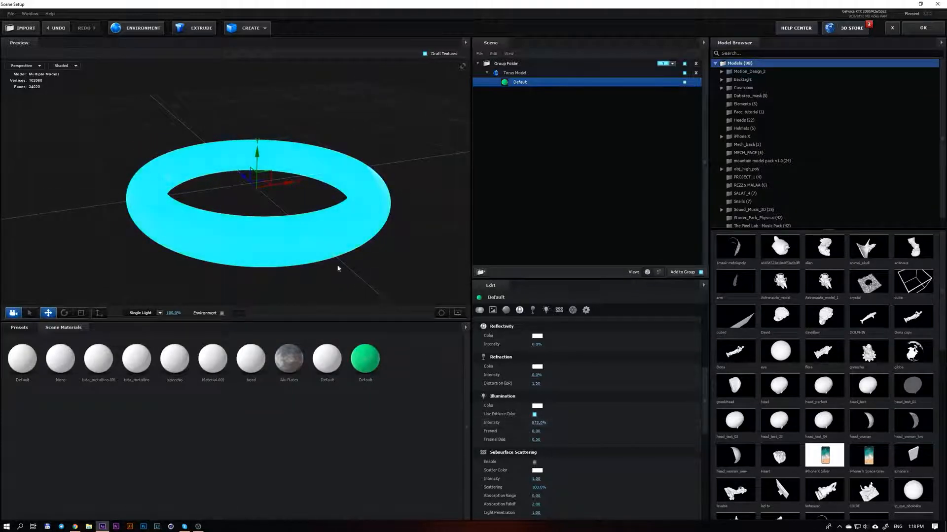
middle_drag(262, 249, 243, 229)
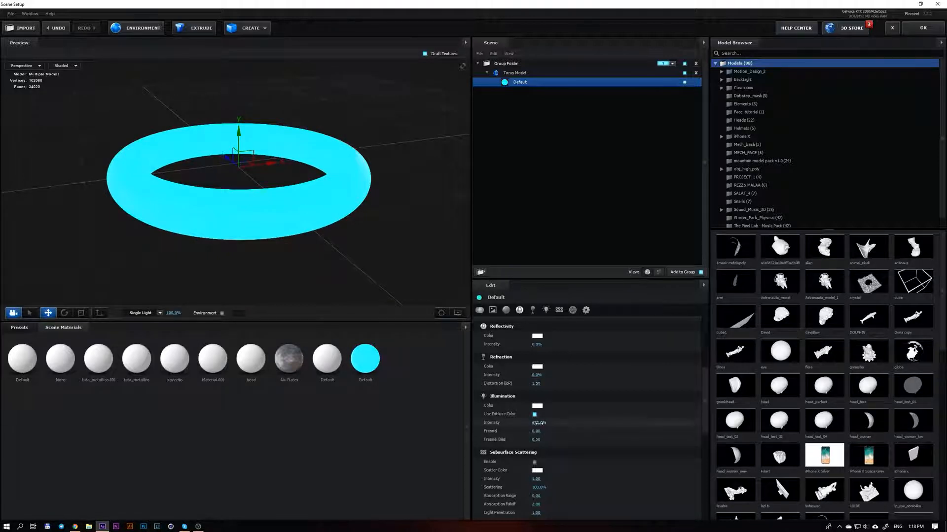
Turn off the diffuse color for illumination and set the illumination intensity back to 0%
click(534, 415)
click(538, 424)
text(0)
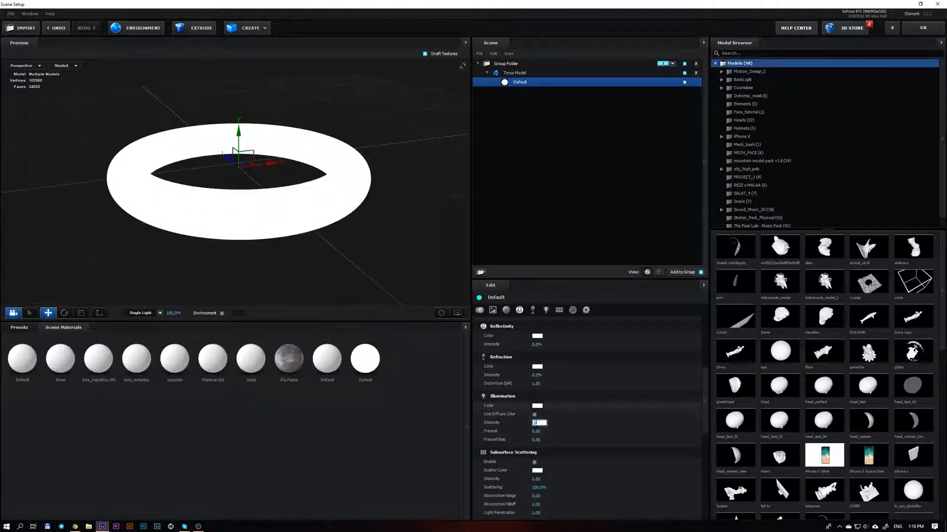
key(Return)
Try subsurface scattering on the torus material and inspect the ring from several angles
scroll(504, 375, down, 3)
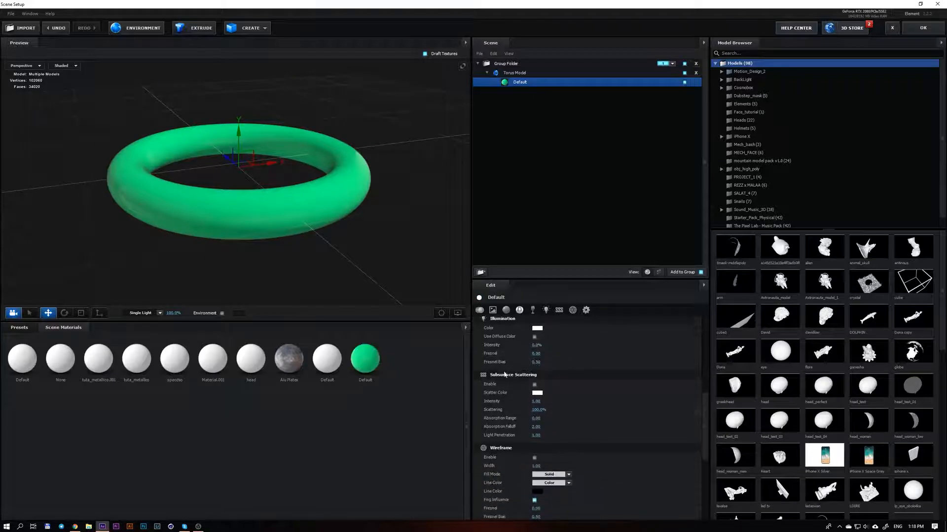
click(534, 385)
scroll(243, 186, up, 2)
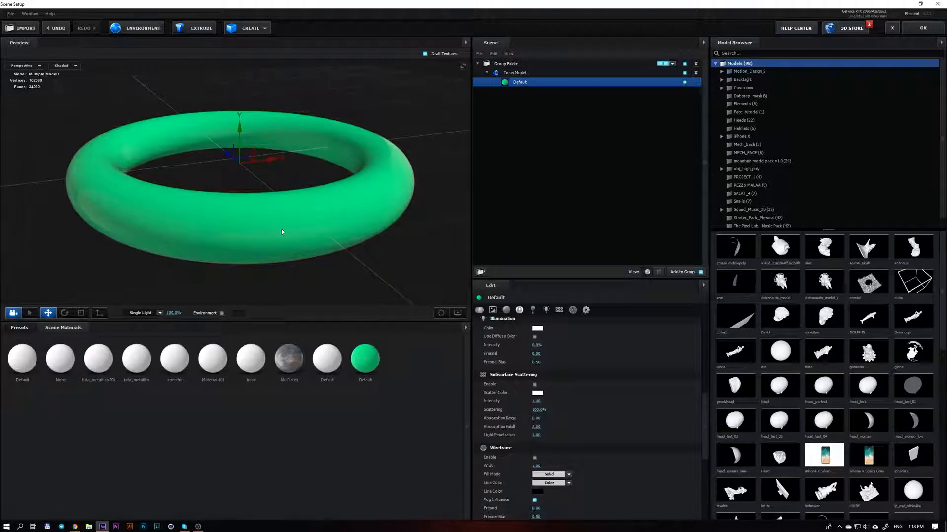
drag(282, 231, 260, 220)
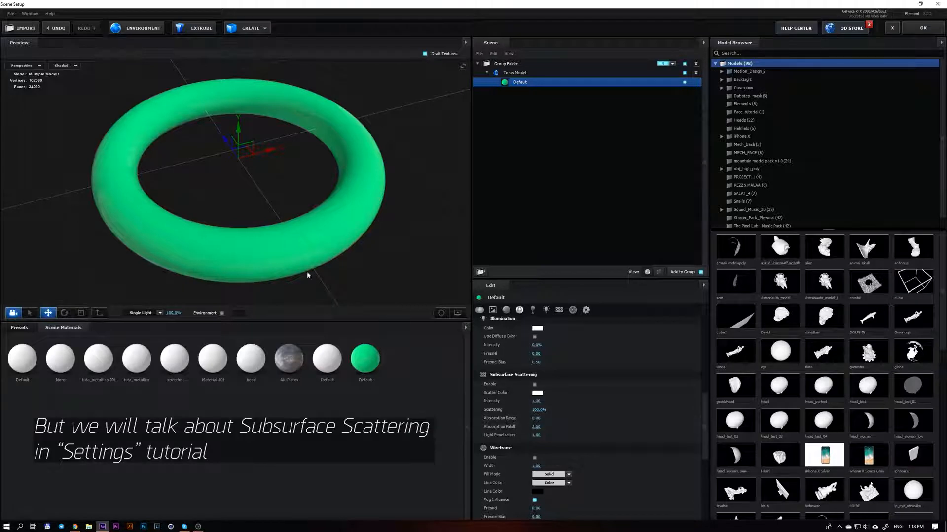
drag(307, 272, 290, 219)
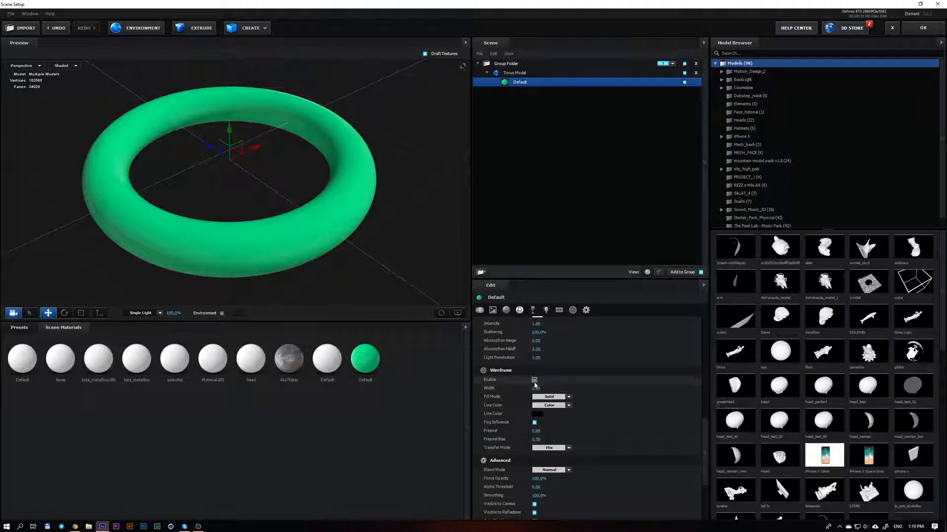
Enable the wireframe on the torus material and toggle it off and on to compare the shaded ring
click(535, 381)
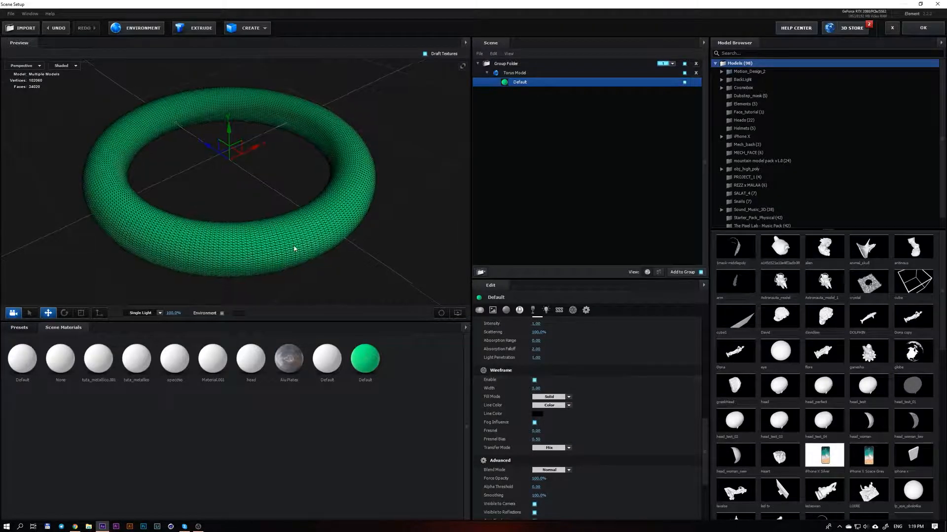
mouse_move(296, 247)
mouse_down()
mouse_move(289, 214)
mouse_move(281, 245)
mouse_move(283, 228)
mouse_up()
scroll(281, 245, up, 3)
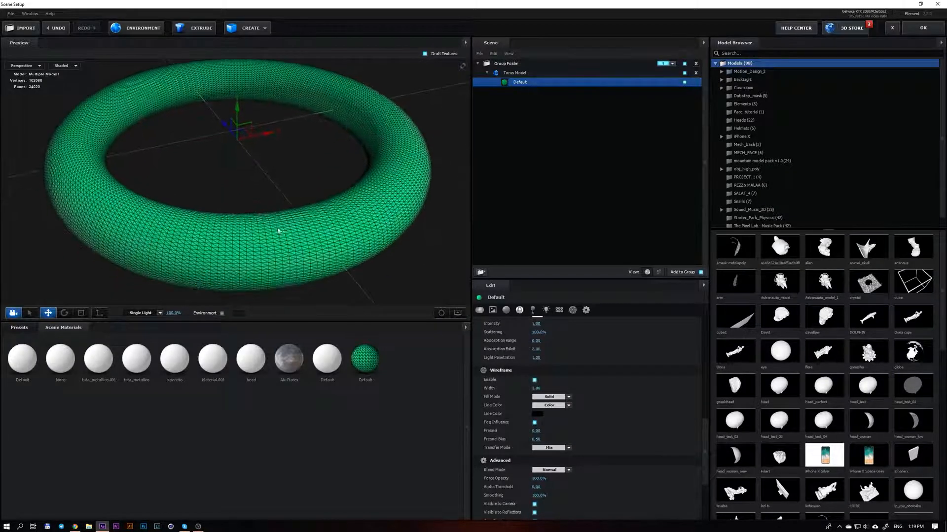
click(65, 66)
click(71, 74)
click(535, 380)
click(535, 379)
Examine the ring's wireframe mesh up close and set the wireframe width to 1.01
drag(335, 233, 298, 232)
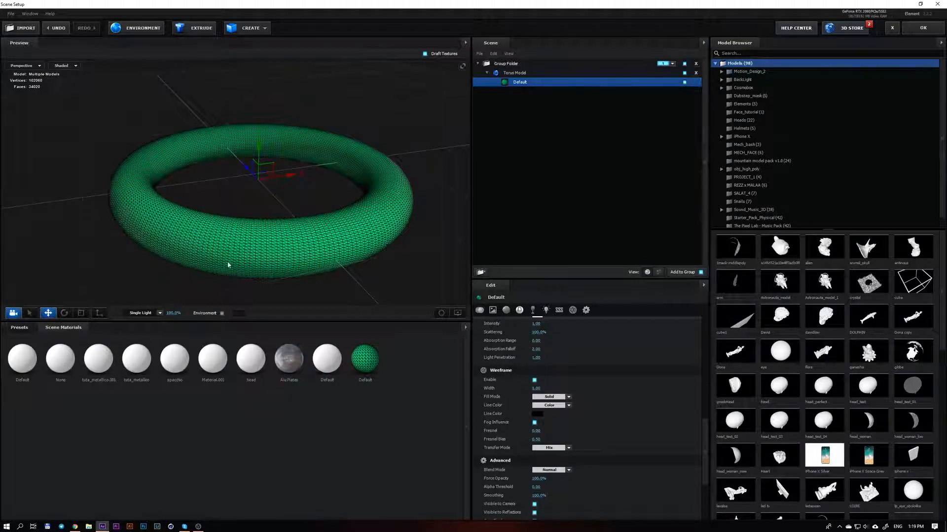
scroll(262, 270, up, 2)
middle_drag(262, 270, 232, 258)
drag(233, 257, 241, 260)
scroll(241, 261, down, 2)
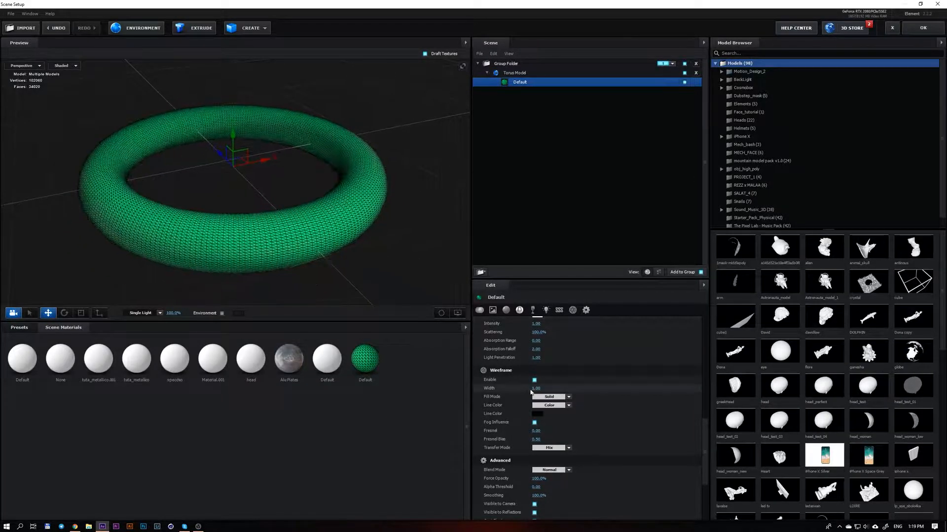
mouse_move(534, 389)
mouse_down()
mouse_move(573, 384)
mouse_move(535, 391)
mouse_up()
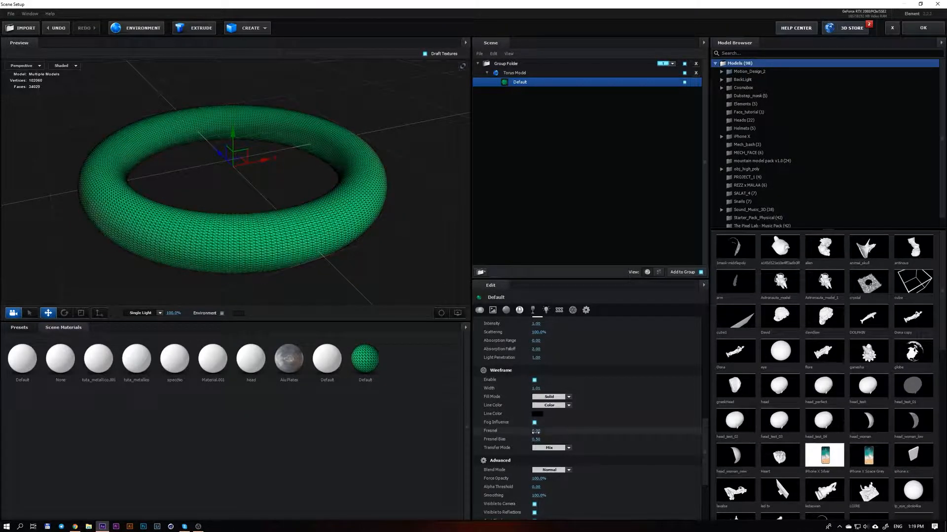
Raise the wireframe's Fresnel to 1.00 and its Fresnel bias to about 1.83, then disable the wireframe
drag(535, 431, 601, 431)
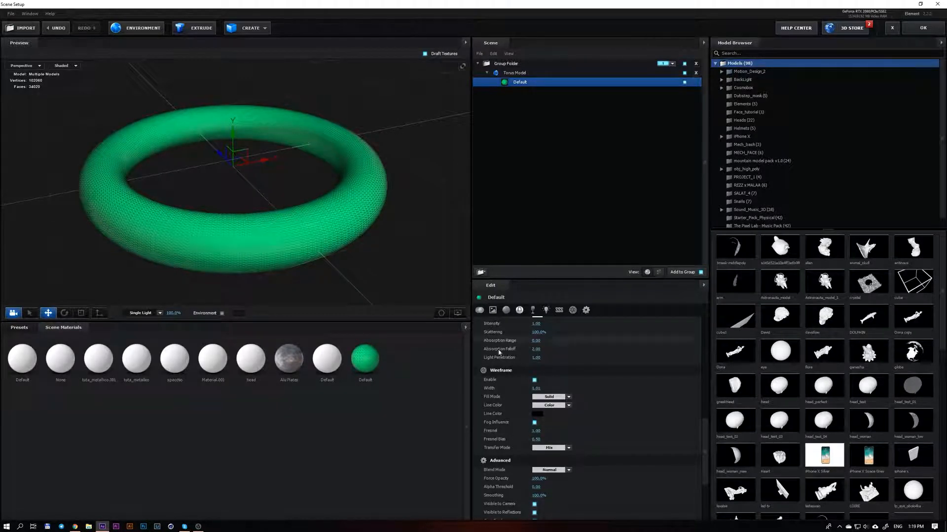
drag(537, 439, 622, 431)
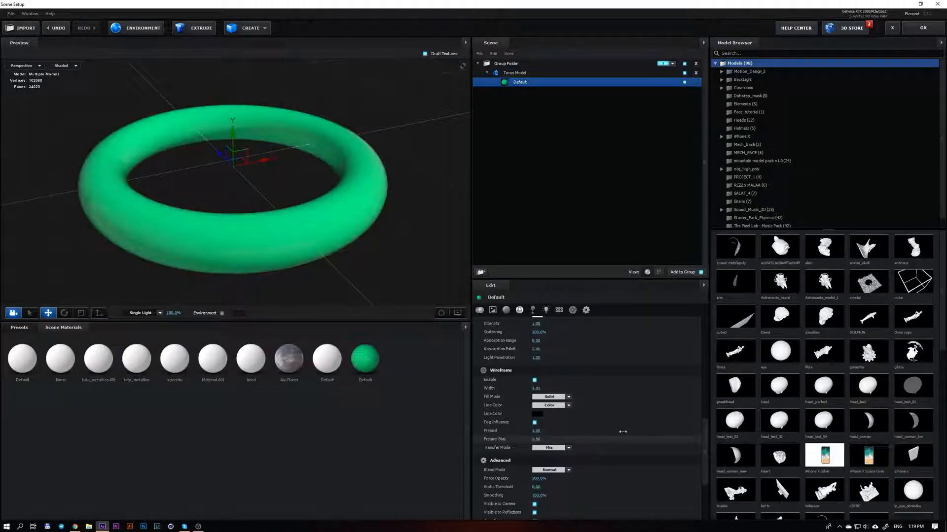
mouse_move(161, 237)
mouse_down()
mouse_move(150, 217)
mouse_move(154, 241)
mouse_up()
scroll(129, 208, up, 6)
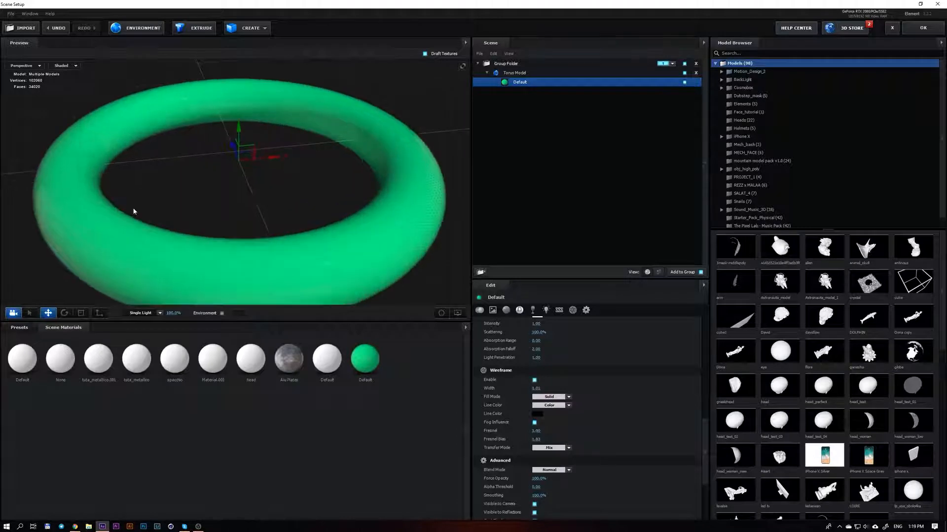
middle_drag(141, 210, 132, 162)
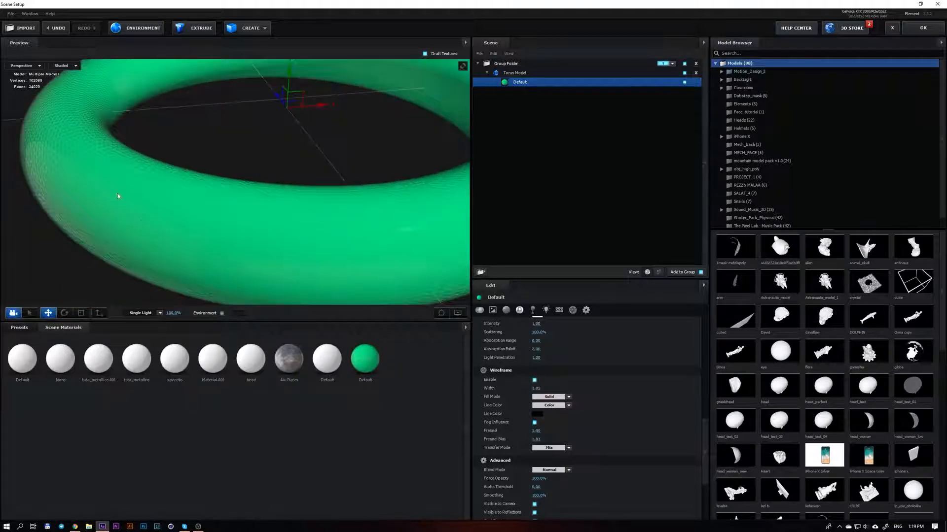
scroll(185, 217, down, 5)
scroll(553, 401, down, 3)
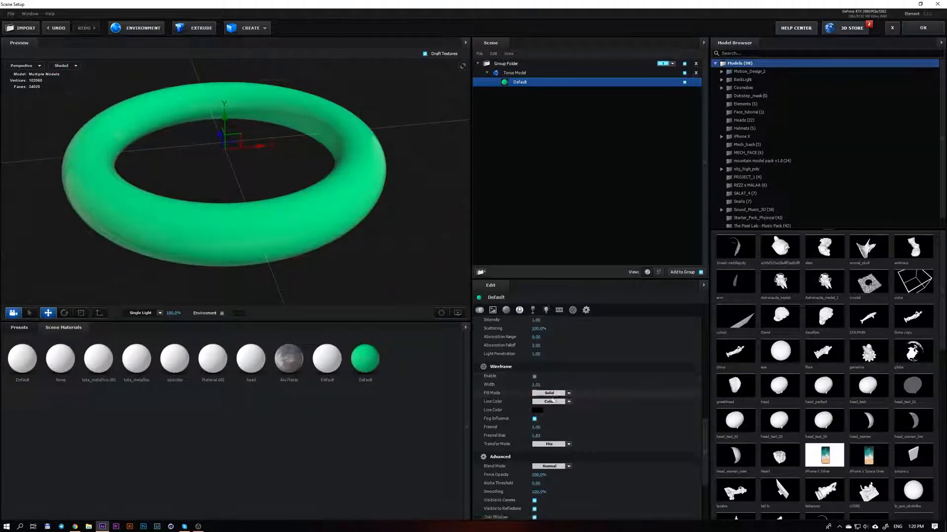
Try different force opacity and alpha threshold values in the material's advanced settings and undo the change
scroll(552, 401, down, 2)
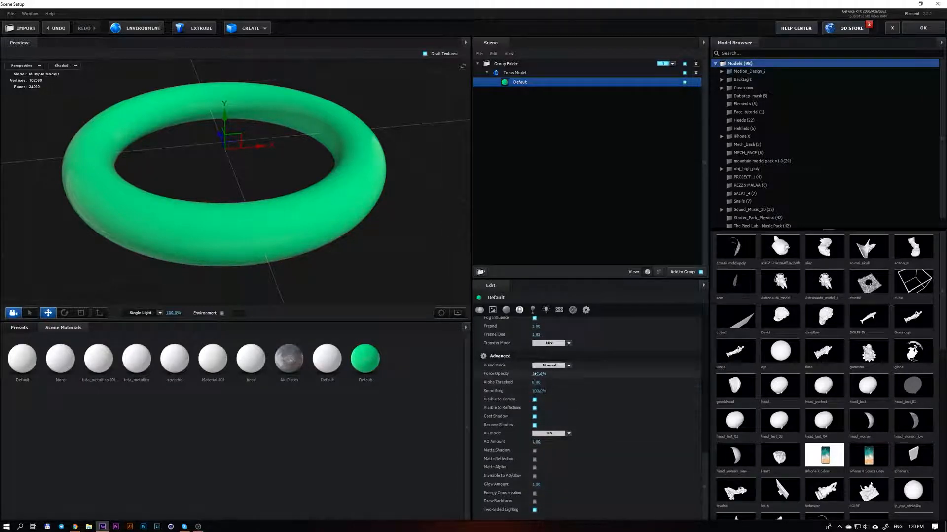
mouse_move(539, 375)
mouse_down()
mouse_move(486, 382)
mouse_move(545, 390)
mouse_up()
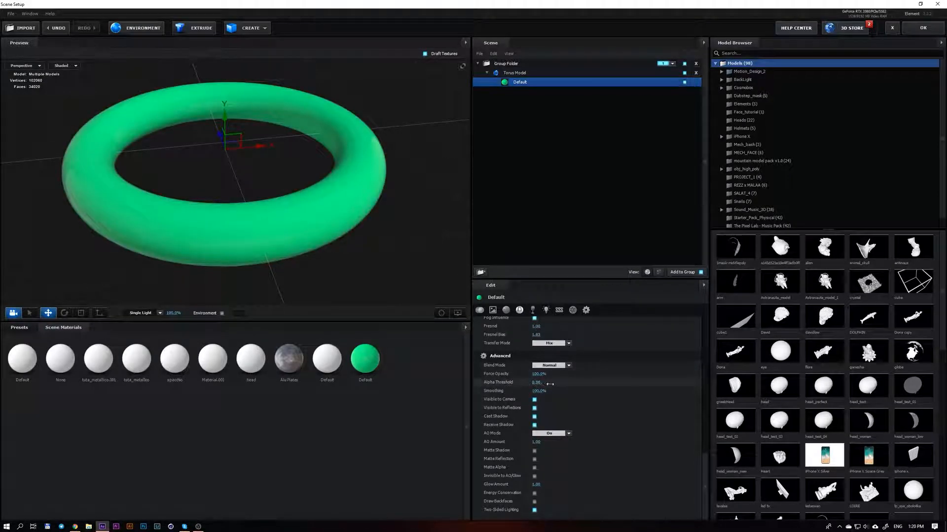
key(ctrl+z)
scroll(704, 452, up, 2)
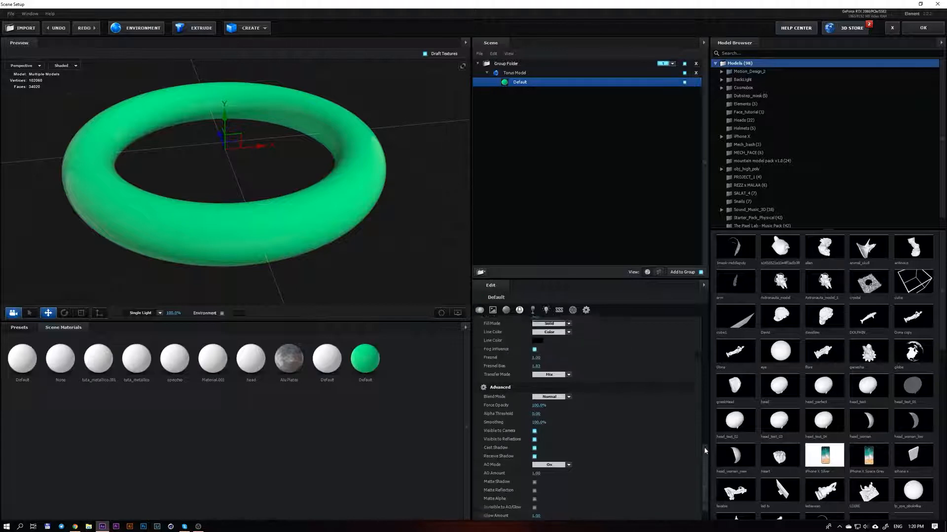
scroll(703, 449, down, 2)
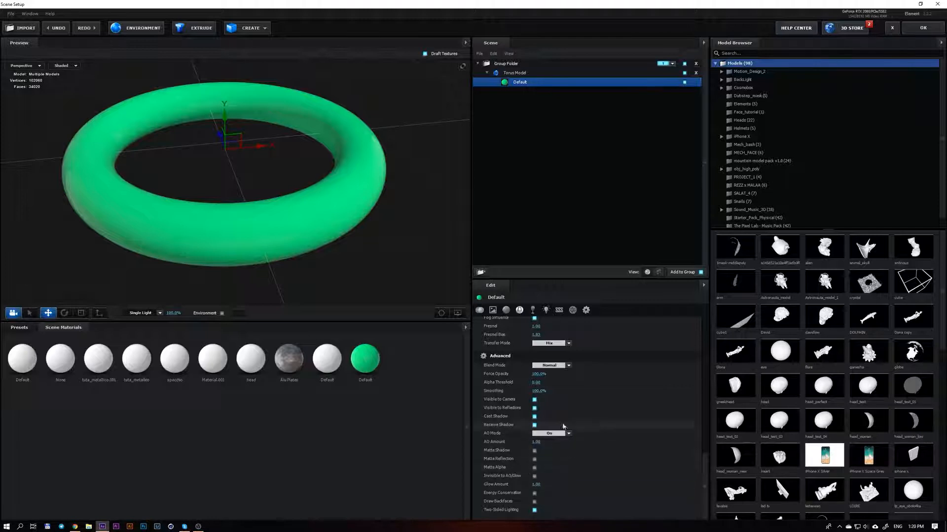
Thicken the torus model by lowering its Ring Radius 2, and reselect its Default material
scroll(523, 433, up, 10)
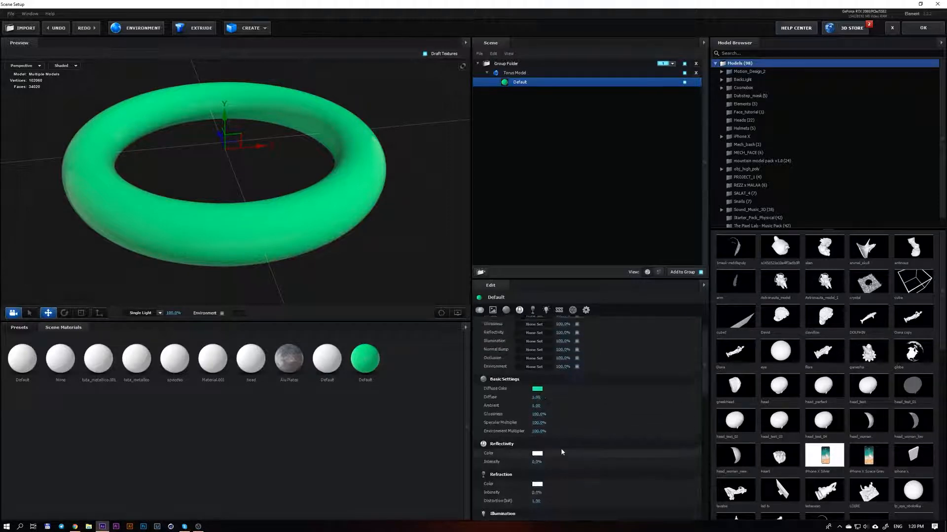
drag(316, 252, 289, 239)
click(289, 239)
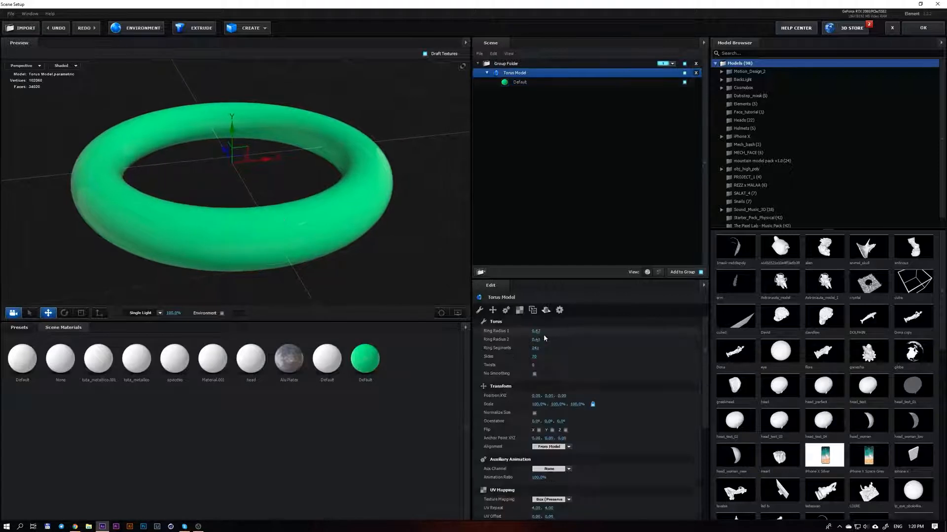
drag(534, 339, 517, 336)
mouse_move(280, 226)
mouse_down()
mouse_move(267, 222)
mouse_move(278, 226)
mouse_up()
click(519, 81)
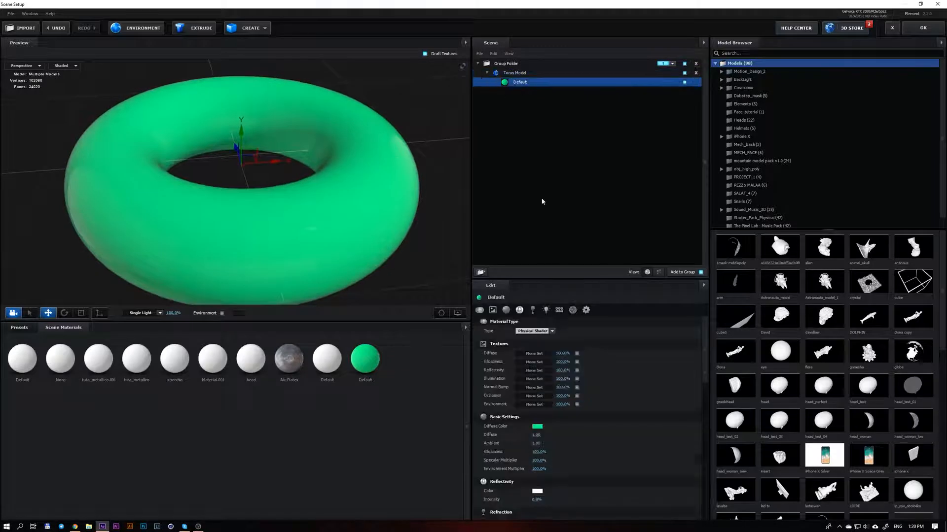
Change the torus material's diffuse color from the basic settings to white
click(537, 428)
drag(526, 421, 465, 393)
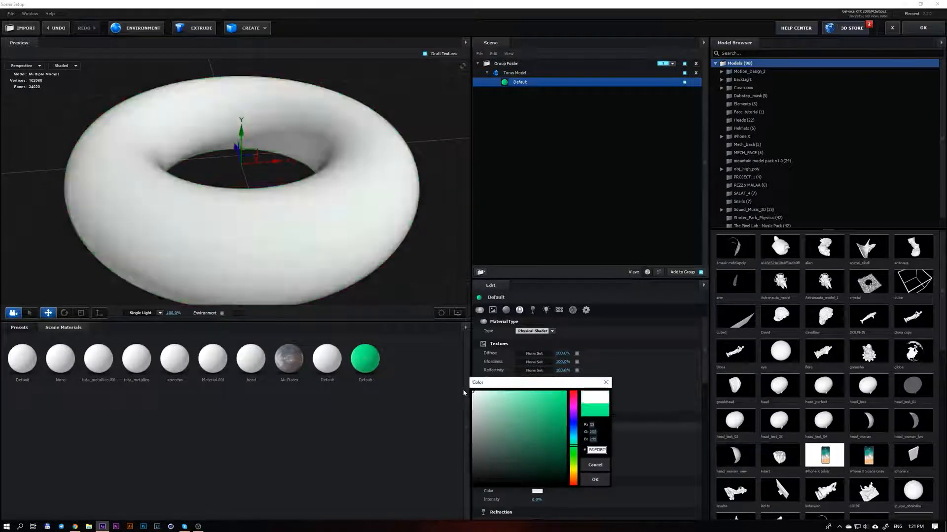
click(595, 480)
drag(327, 222, 320, 215)
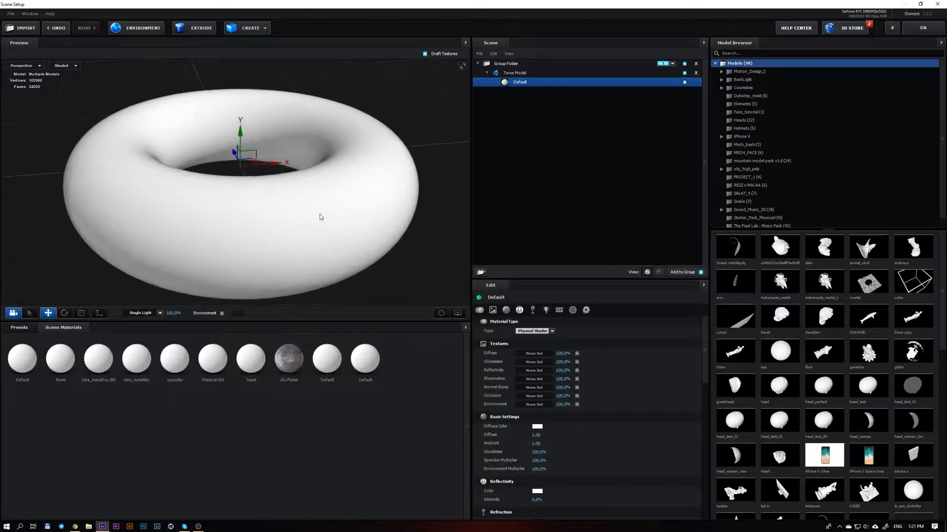
middle_drag(321, 215, 317, 225)
scroll(313, 223, down, 1)
scroll(312, 222, down, 1)
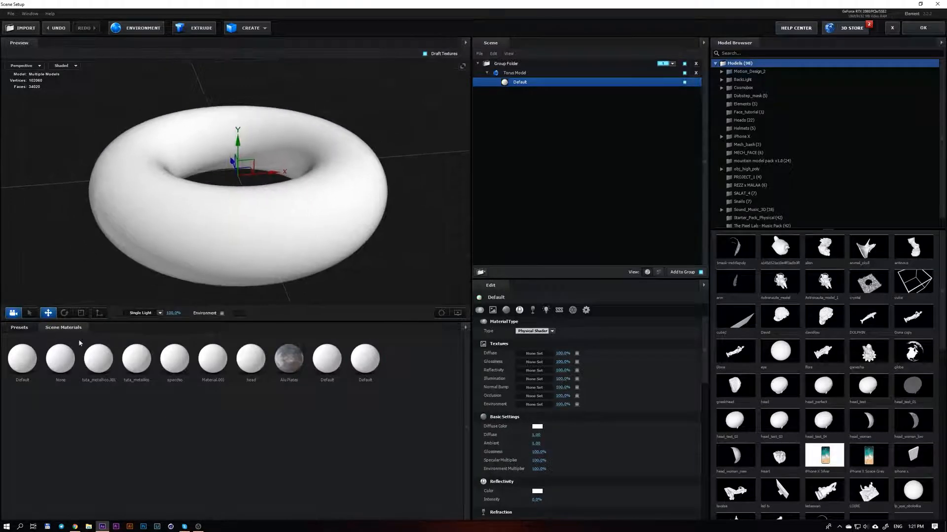
Browse the preset material folders, including the Material-Pack's Luminance and Fabric, Leather categories, and collapse the Materials folder
click(32, 328)
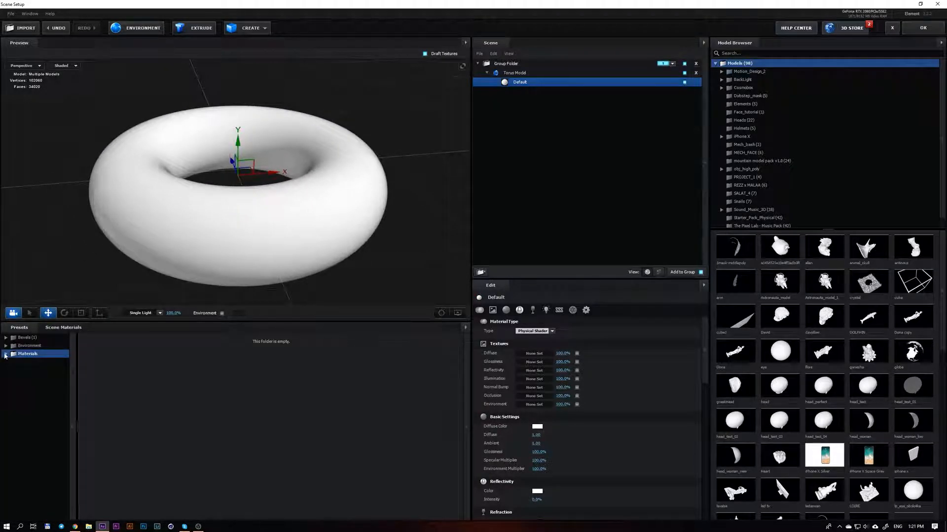
click(6, 354)
click(13, 388)
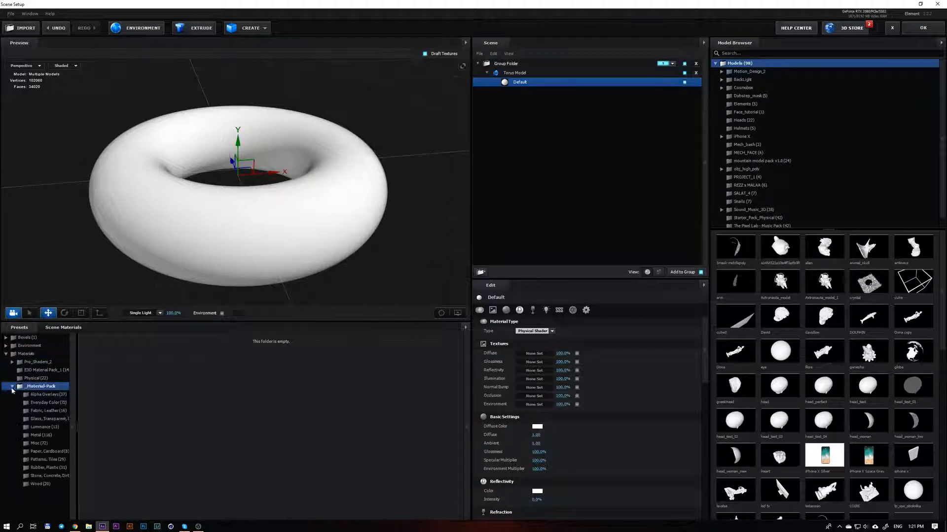
click(44, 428)
click(54, 412)
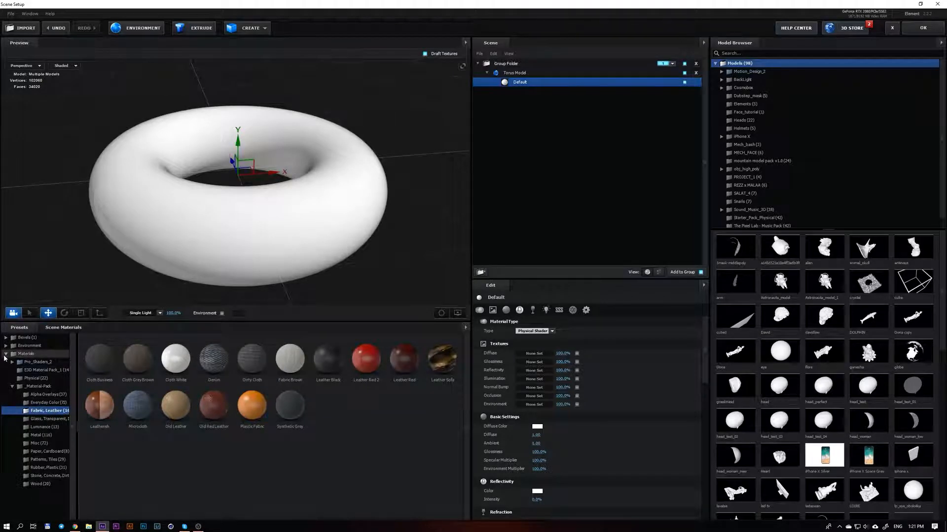
click(28, 354)
click(5, 354)
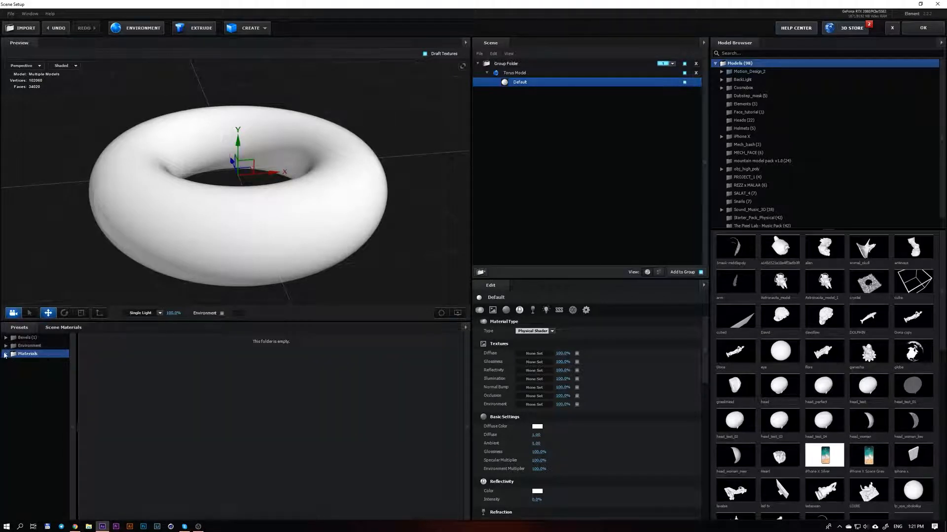
Switch to the browser, find a black-and-white grunge image among the "dirty texture" results, save it as texture in the MASK folder, and return to Scene Setup
key(alt+Tab)
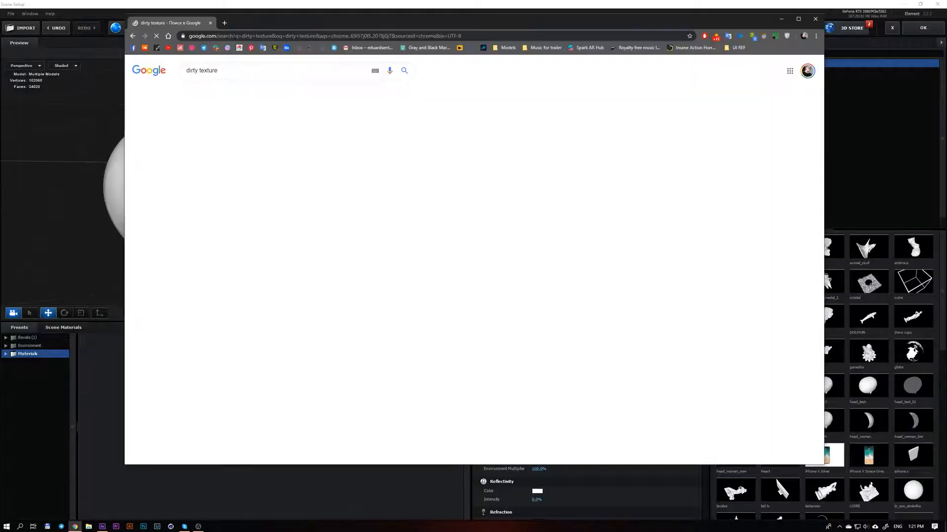
click(242, 91)
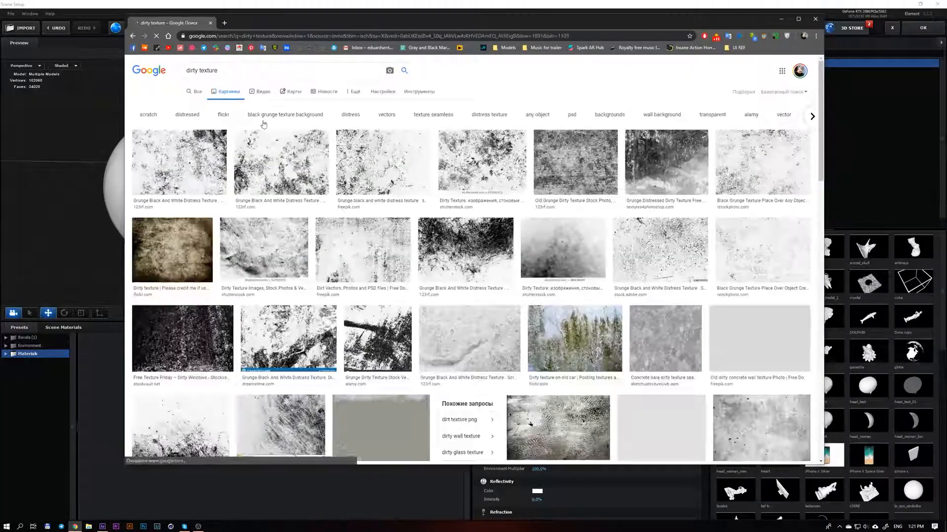
click(279, 153)
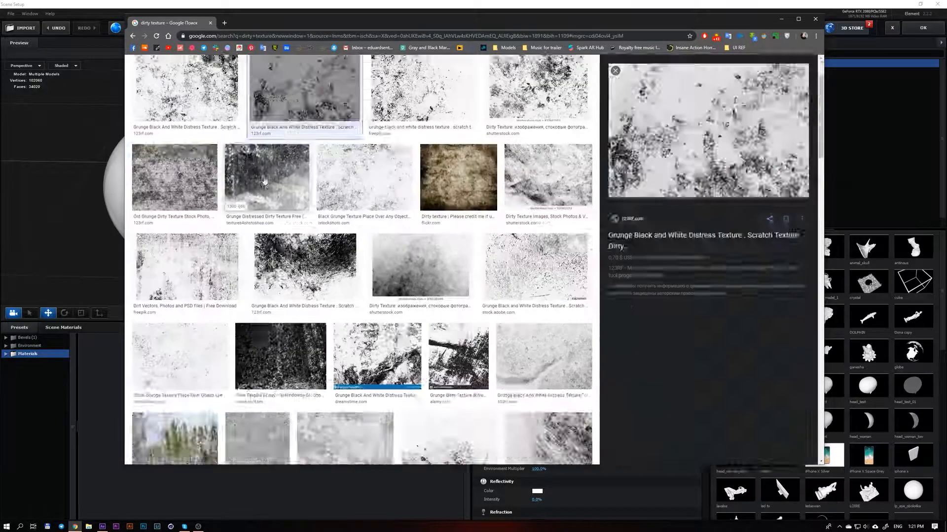
right_click(749, 136)
click(765, 204)
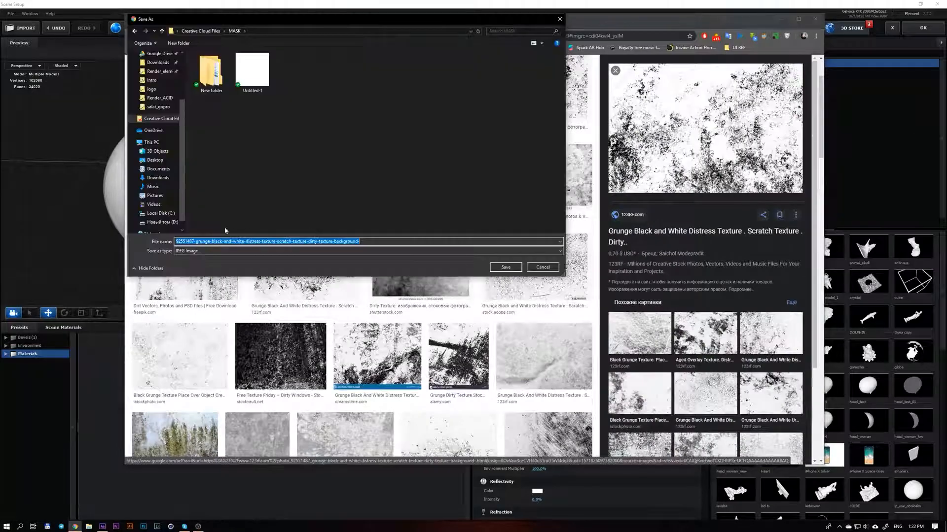
text(test)
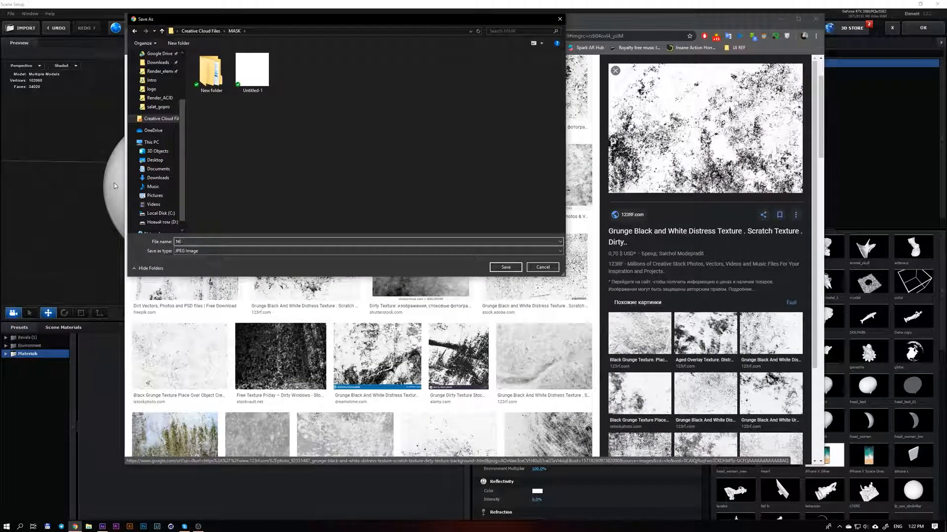
text(xture)
key(Return)
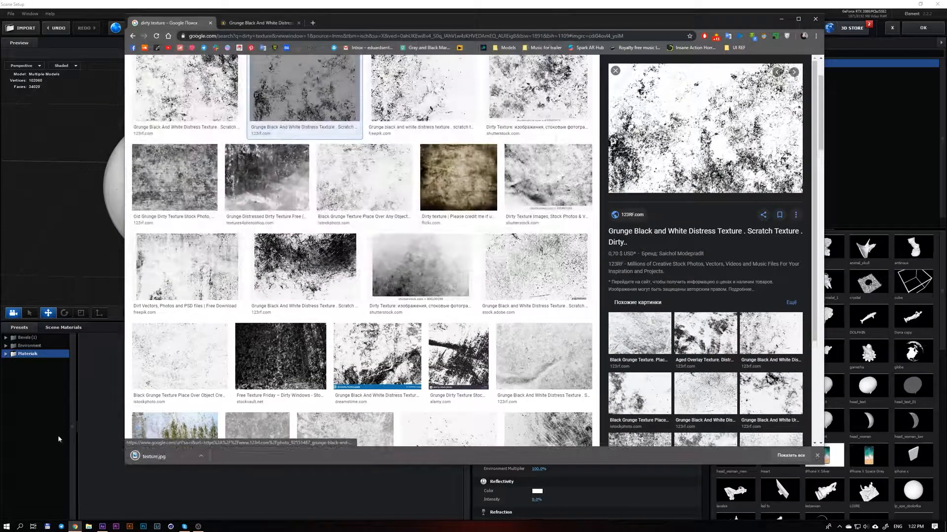
click(57, 436)
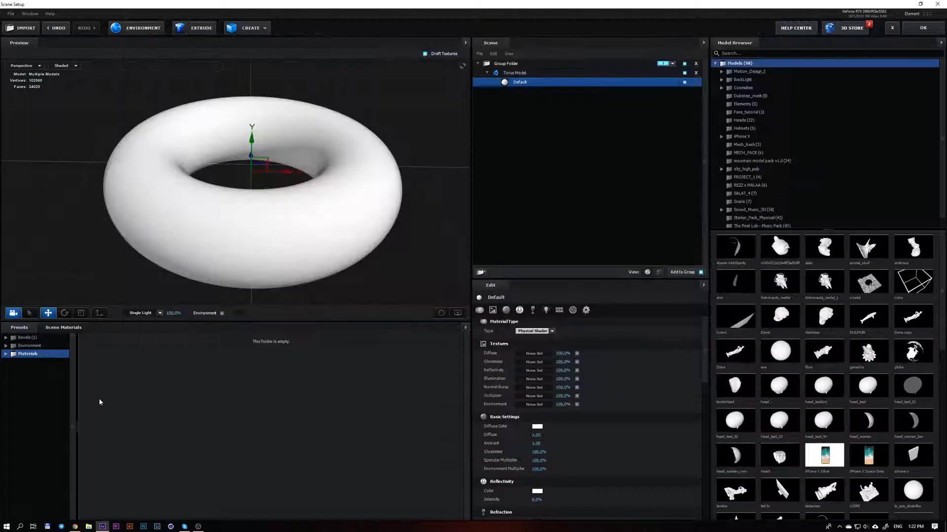
Load texture.jpg from the MASK folder into the material's Glossiness texture channel
click(529, 363)
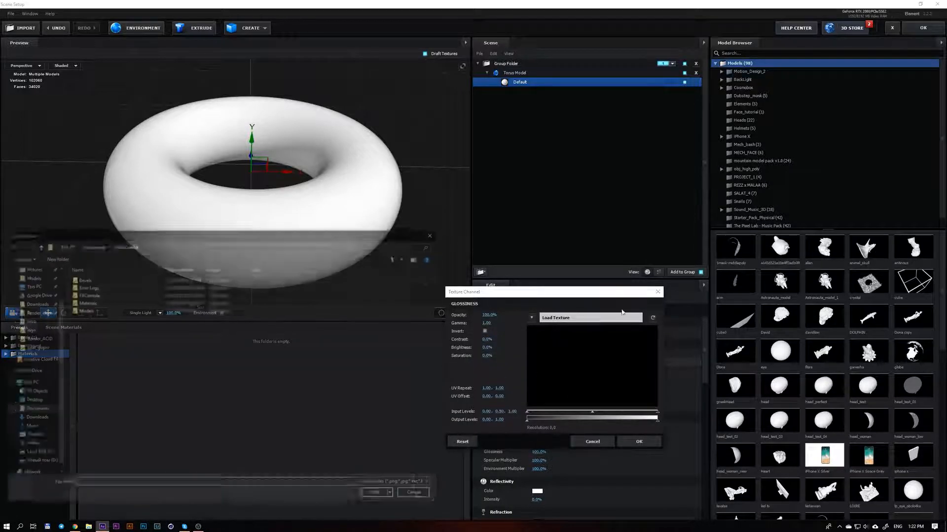
click(575, 318)
click(34, 349)
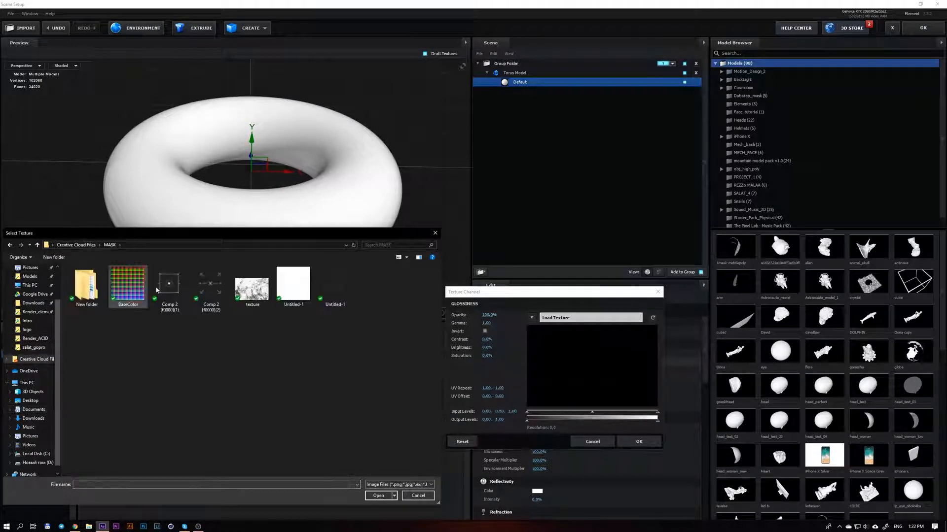
double_click(263, 286)
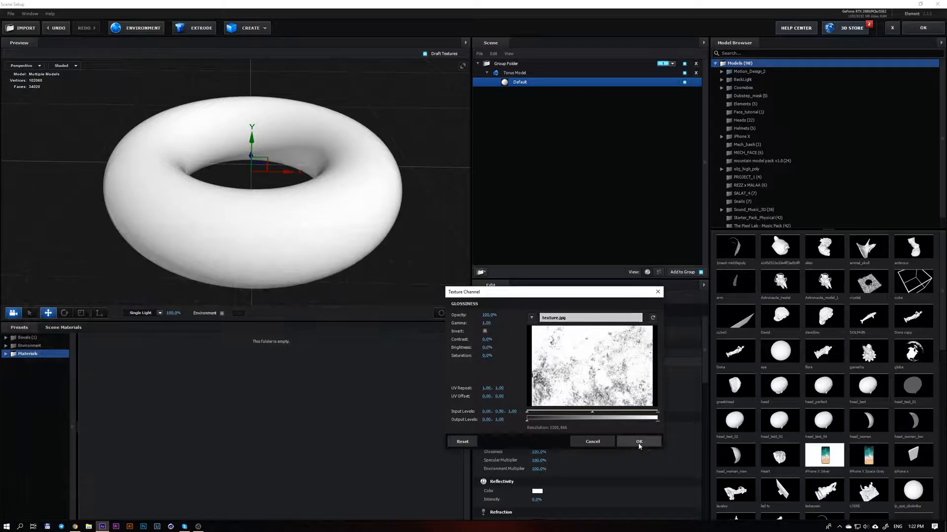
click(639, 442)
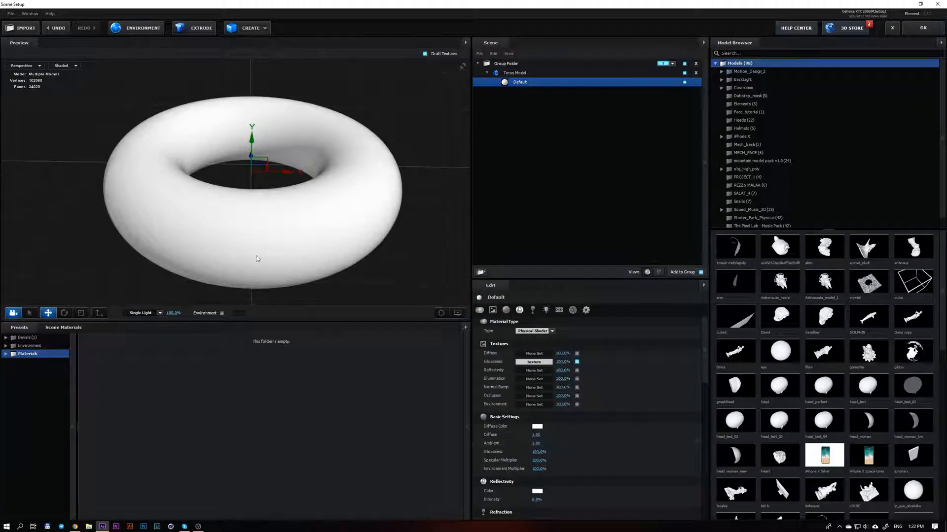
Set the material's reflectivity intensity to 100%
mouse_move(278, 261)
mouse_down()
mouse_move(298, 264)
mouse_move(290, 250)
mouse_up()
middle_drag(290, 249, 304, 260)
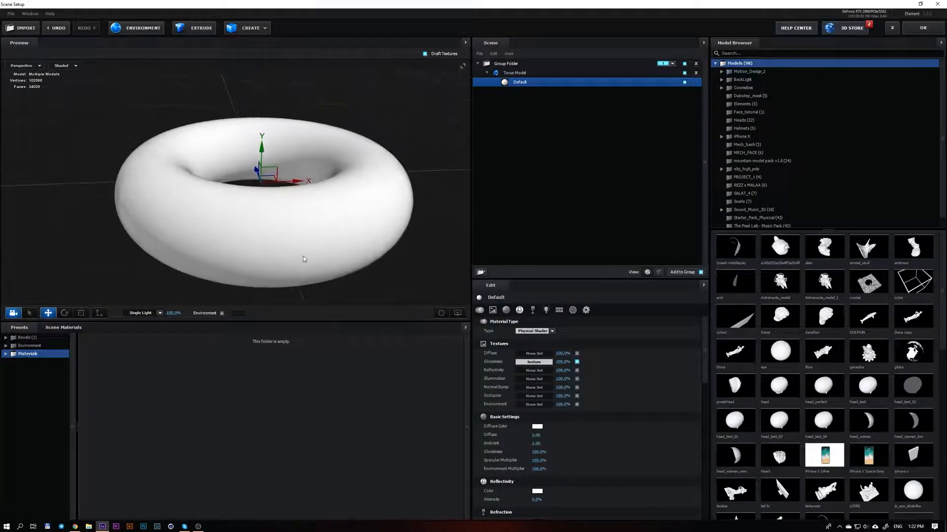
scroll(304, 260, up, 4)
drag(195, 205, 290, 242)
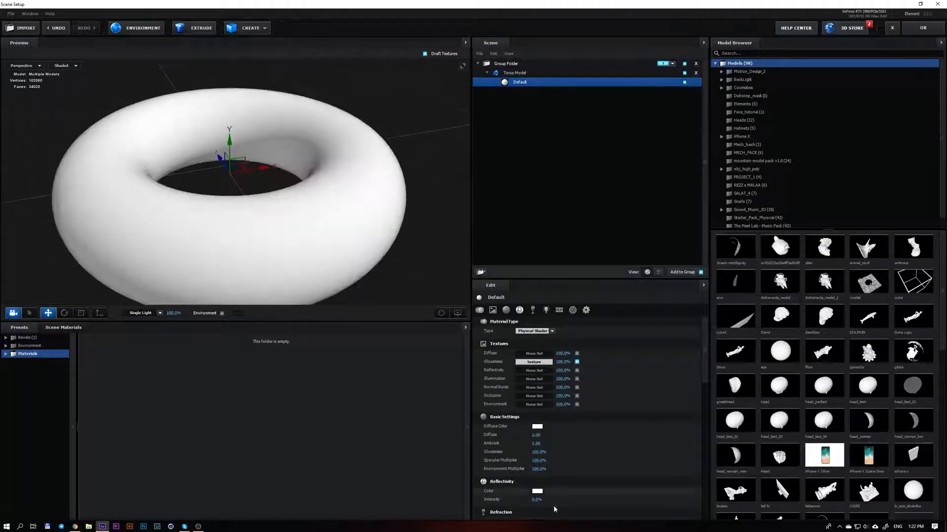
drag(535, 500, 585, 500)
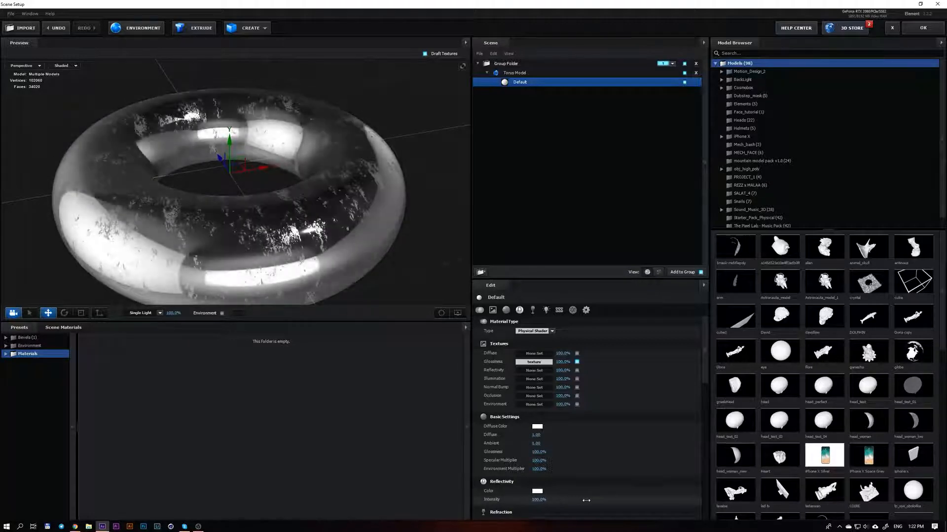
Examine how the glossiness texture breaks up the reflections on the torus, up close and from several angles
drag(309, 284, 307, 259)
scroll(275, 247, up, 3)
scroll(286, 201, up, 5)
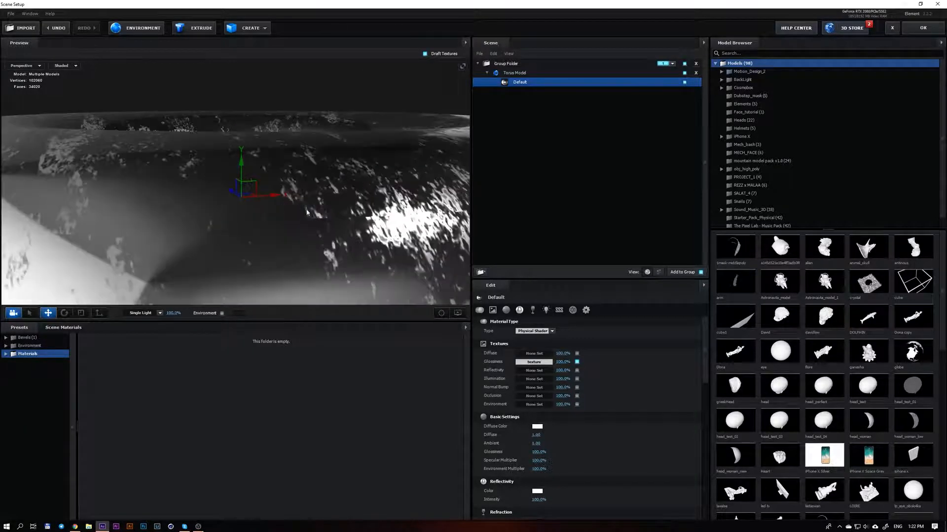
drag(306, 210, 333, 166)
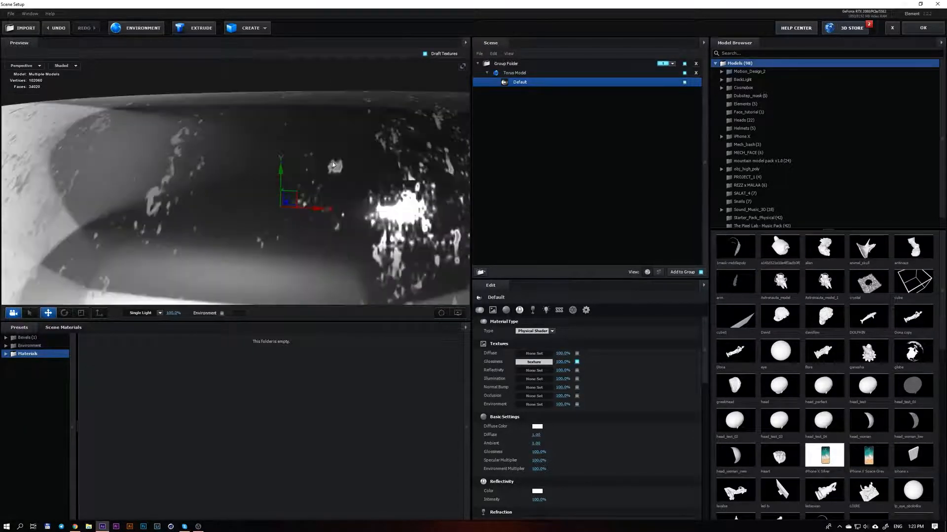
scroll(227, 191, down, 5)
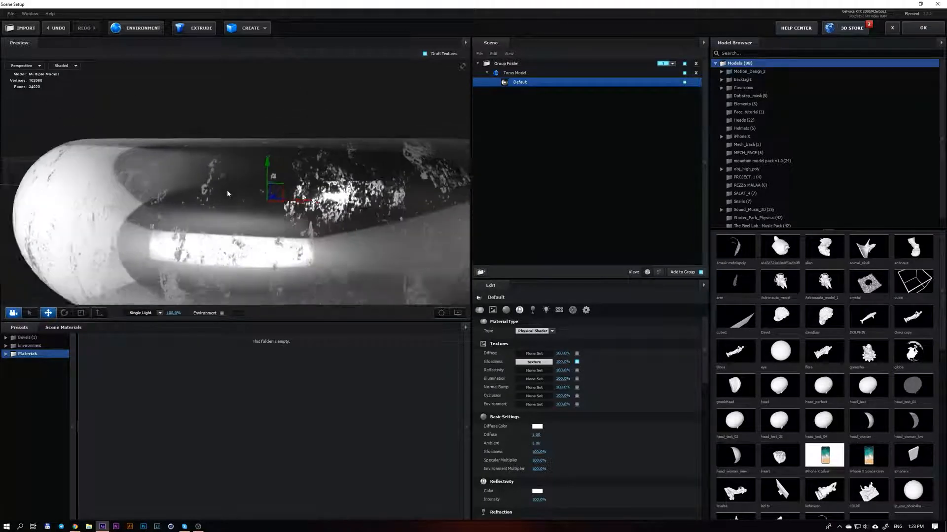
drag(261, 208, 346, 220)
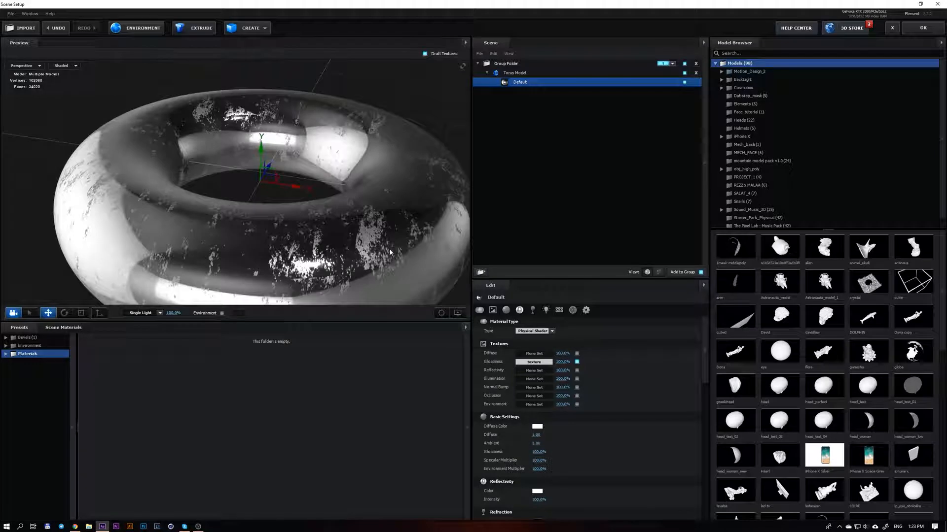
drag(390, 252, 384, 239)
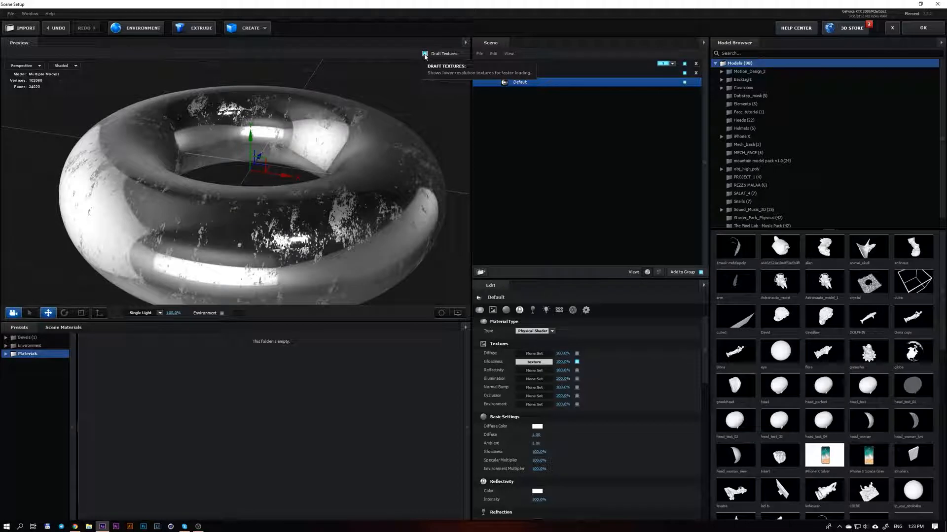
mouse_move(364, 213)
mouse_down()
mouse_move(357, 187)
mouse_move(355, 223)
mouse_move(358, 214)
mouse_up()
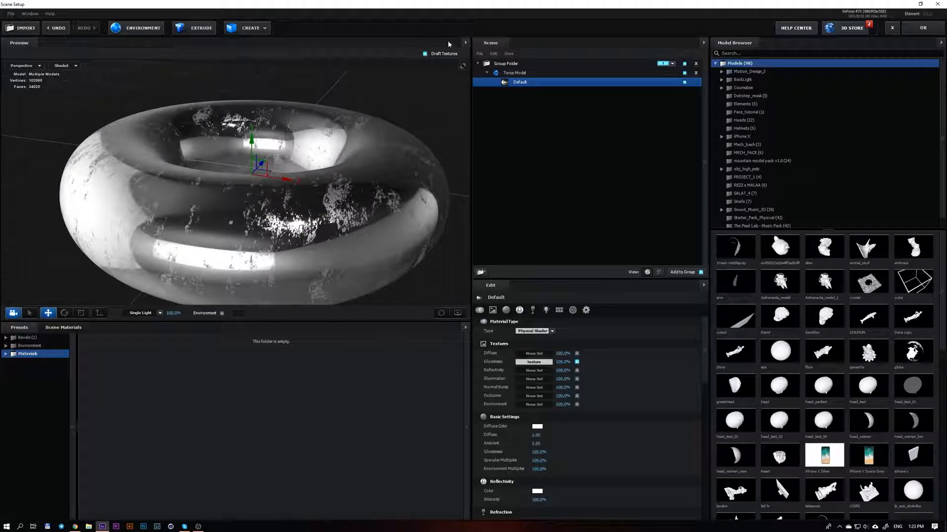
Turn off Draft Textures in the preview and inspect the torus at full texture resolution
click(425, 54)
scroll(297, 217, up, 5)
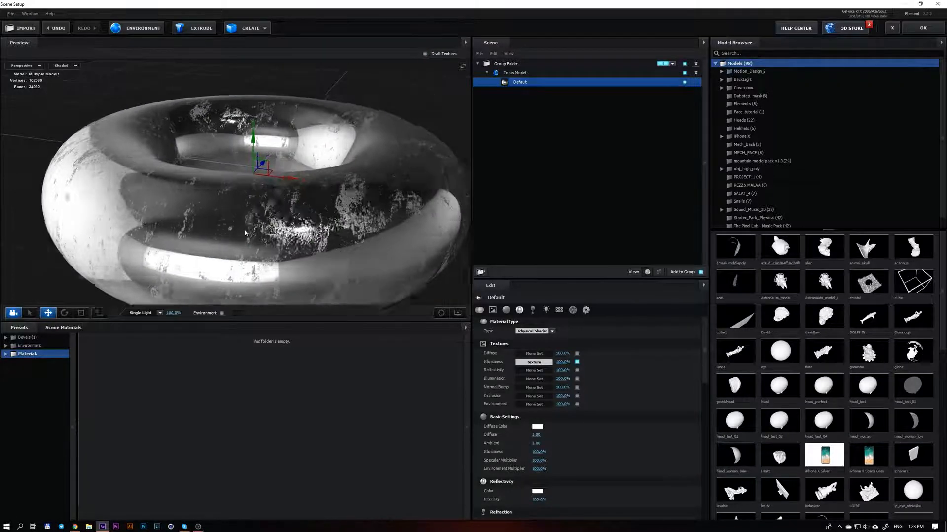
mouse_move(295, 231)
mouse_down()
mouse_move(294, 208)
mouse_move(292, 219)
mouse_up()
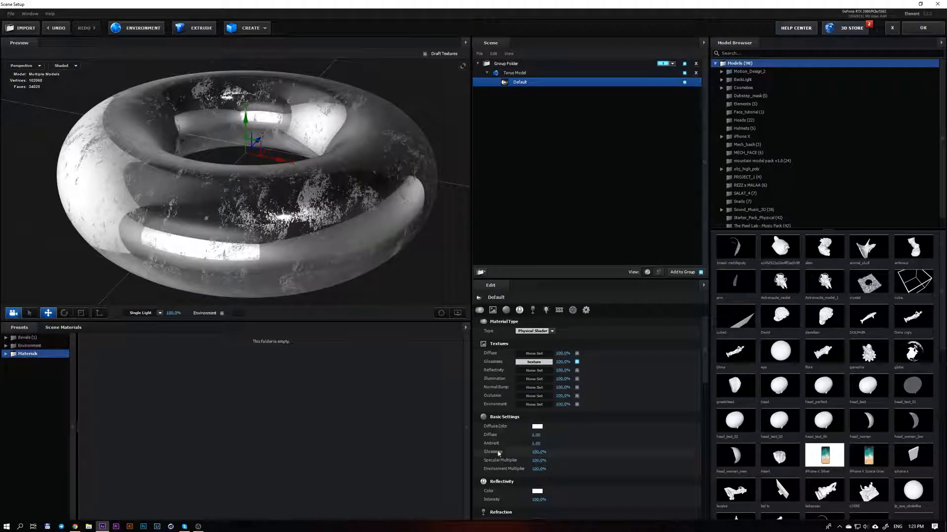
Try lower glossiness values in the basic settings, down to about 12%, and settle on about 37%
mouse_move(538, 451)
mouse_down()
mouse_move(525, 453)
mouse_move(546, 456)
mouse_move(528, 455)
mouse_up()
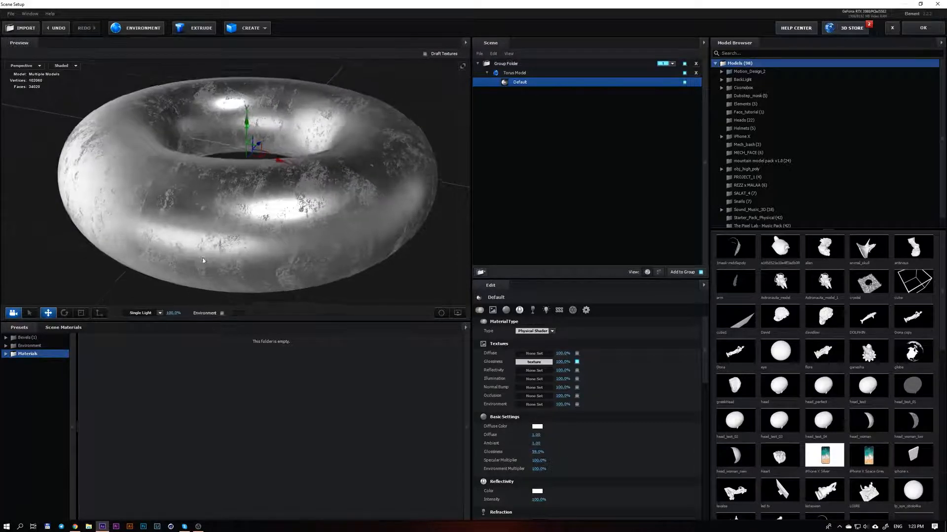
drag(203, 260, 187, 247)
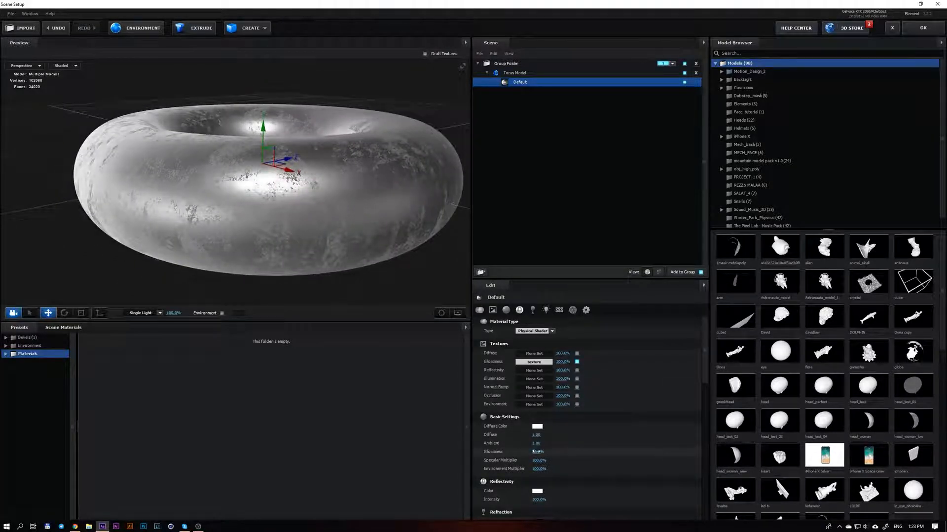
drag(535, 451, 512, 452)
mouse_move(307, 223)
mouse_down()
mouse_move(302, 191)
mouse_move(312, 179)
mouse_move(323, 224)
mouse_up()
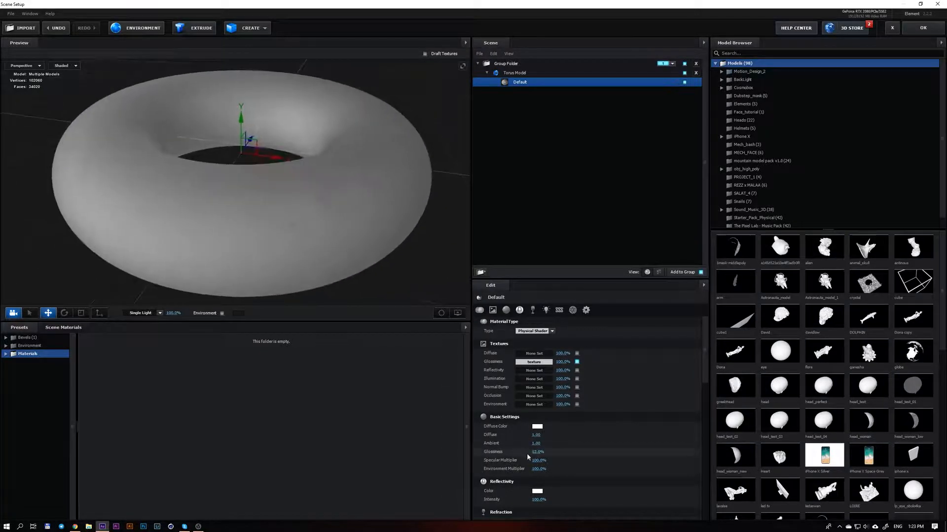
drag(535, 452, 555, 452)
drag(344, 249, 359, 223)
drag(415, 318, 291, 222)
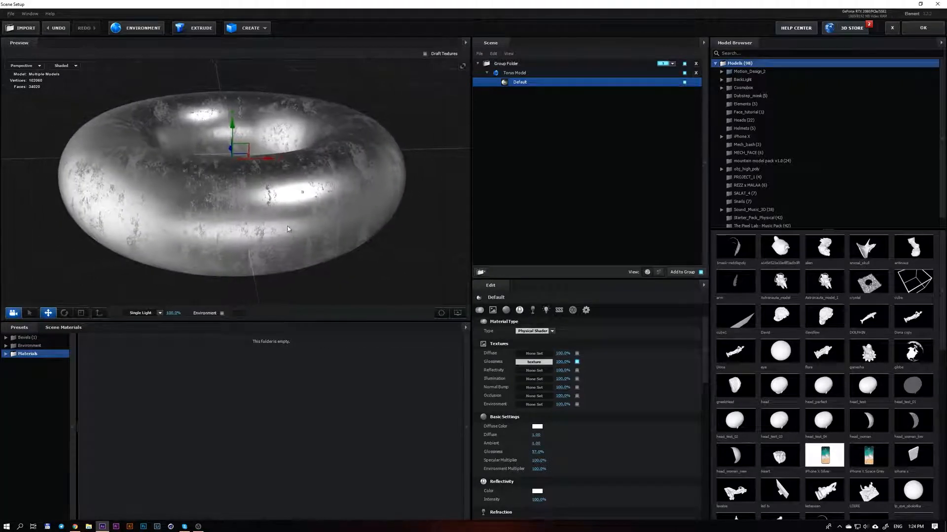
Try the specular multiplier at 0%, compare the highlights on the torus, and raise it slightly above 100%
drag(534, 460, 469, 461)
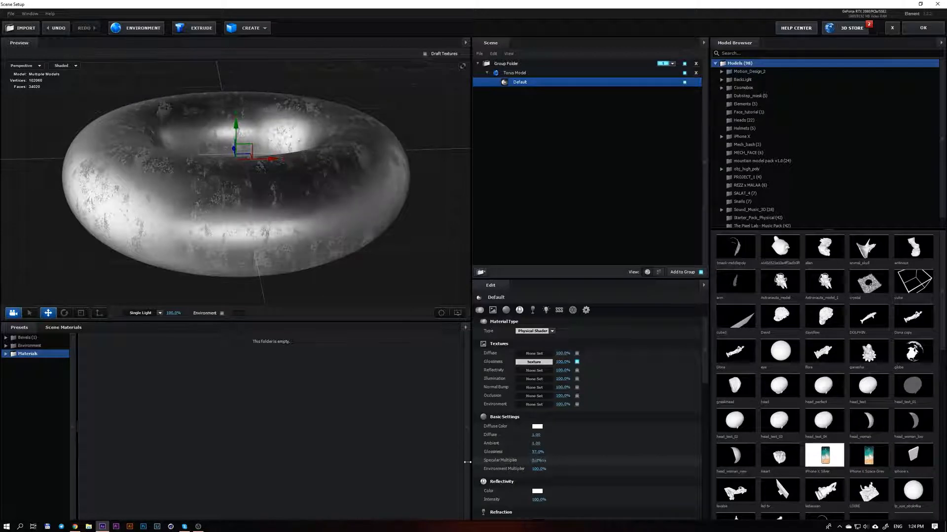
drag(267, 264, 262, 192)
scroll(264, 203, down, 1)
scroll(262, 191, up, 1)
mouse_move(536, 461)
mouse_down()
mouse_move(562, 461)
mouse_move(552, 461)
mouse_up()
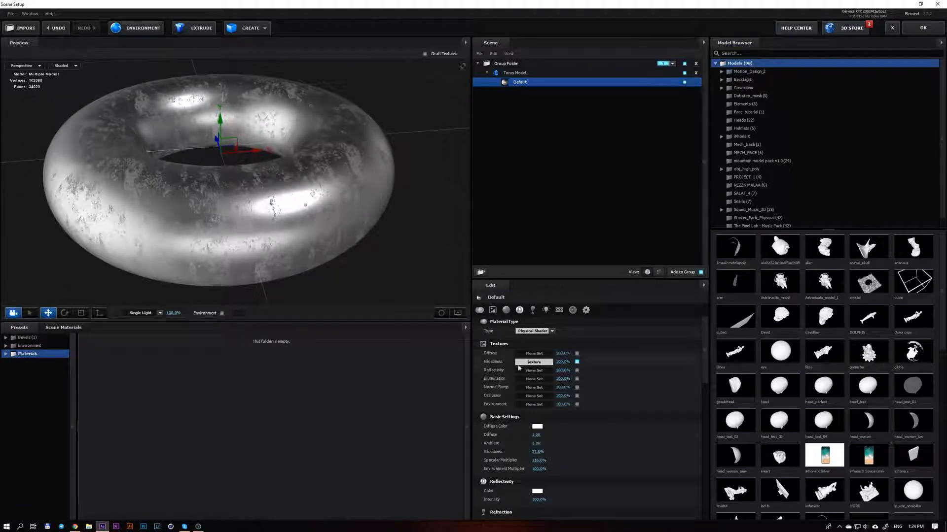
Copy the texture from the Glossiness channel and paste it into the Normal Bump channel of the Default material
scroll(569, 428, down, 5)
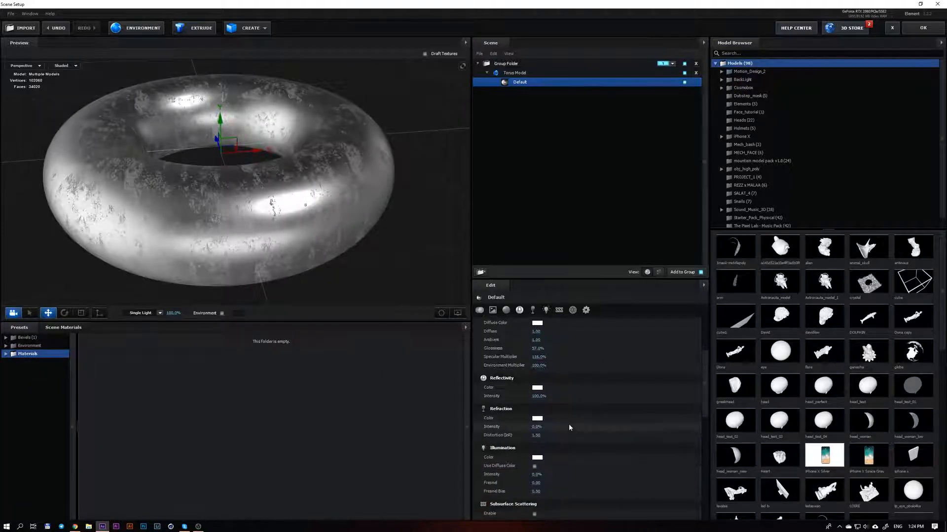
scroll(568, 425, down, 1)
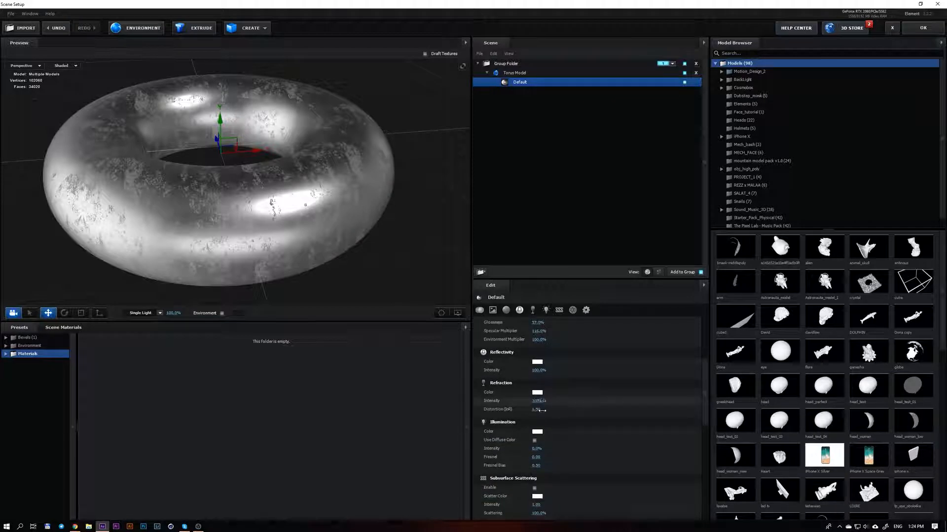
scroll(572, 447, down, 4)
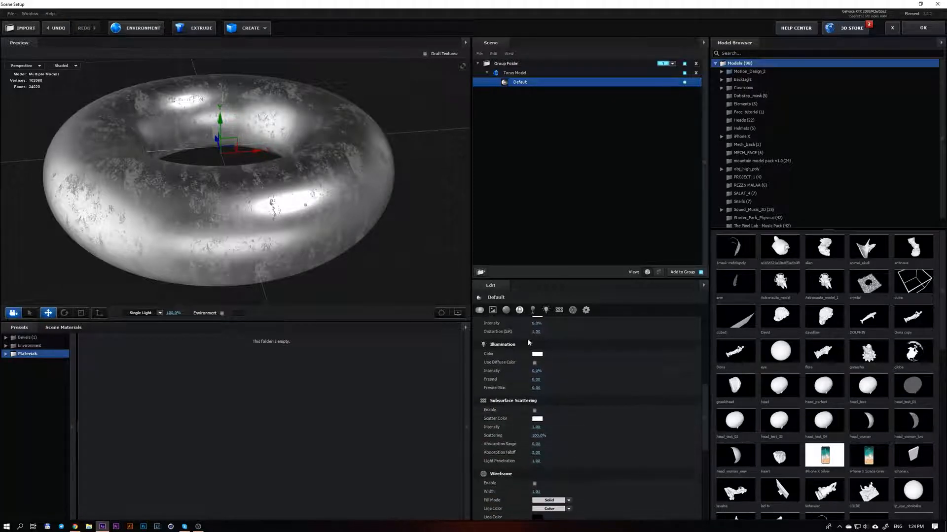
drag(706, 403, 704, 335)
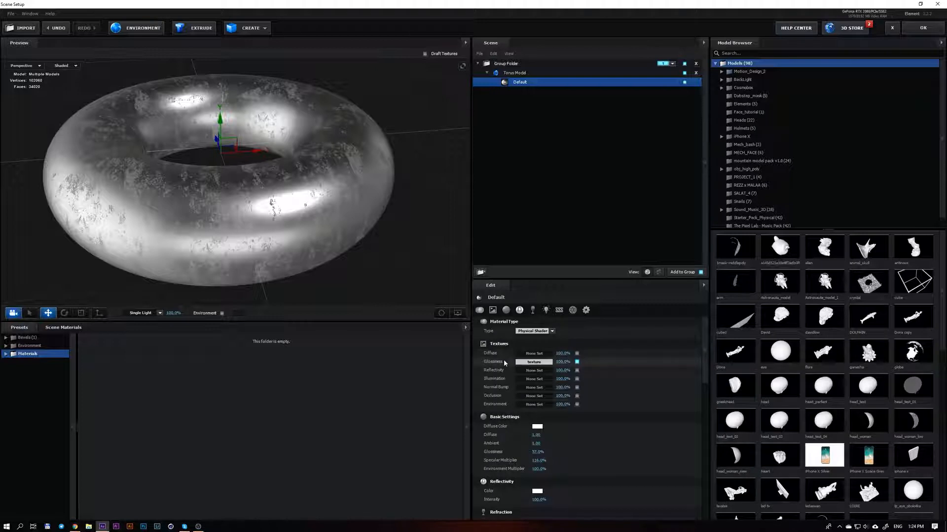
right_click(498, 364)
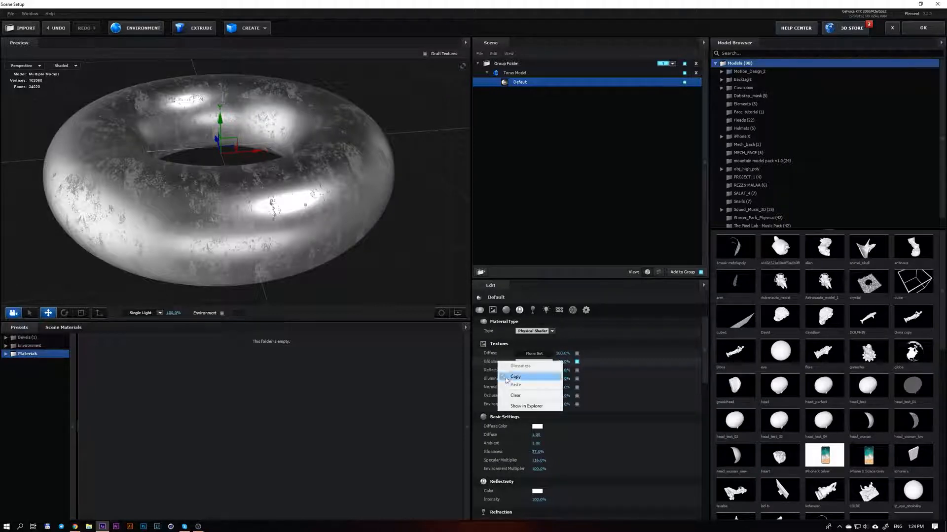
click(508, 377)
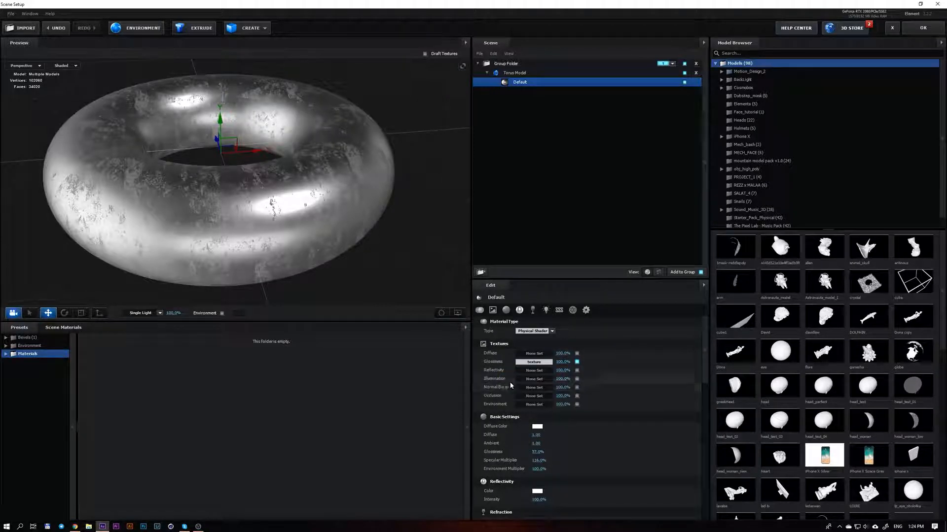
right_click(496, 388)
click(538, 411)
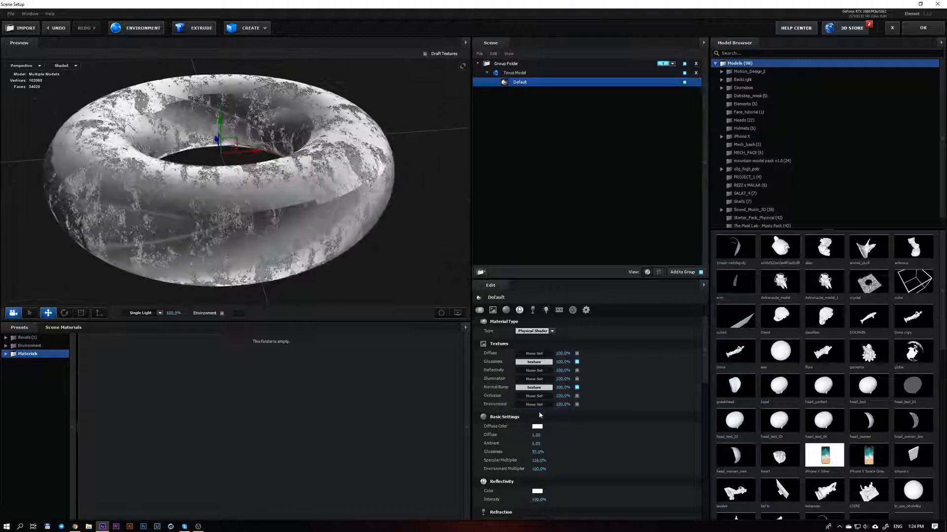
Inspect the bumped torus up close and lower the Normal Bump strength to about 13%
drag(223, 276, 329, 225)
scroll(185, 226, up, 2)
scroll(185, 226, up, 2)
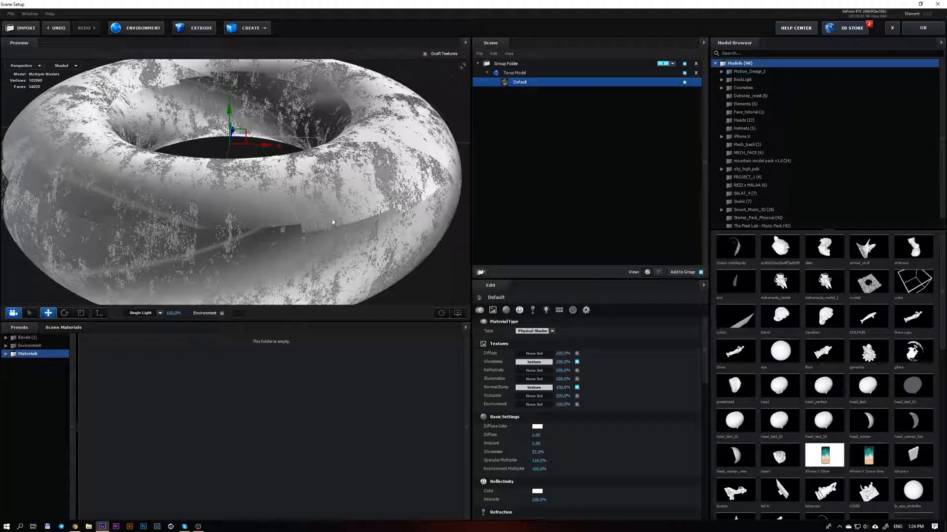
mouse_move(562, 387)
mouse_down()
mouse_move(524, 393)
mouse_move(540, 398)
mouse_up()
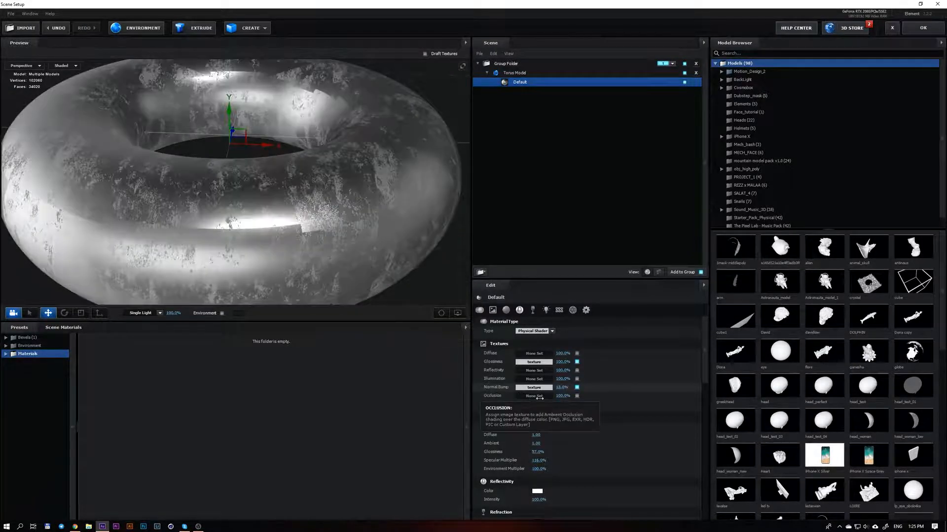
drag(295, 236, 351, 189)
Try Box and Box Repeat texture mapping on the Torus Model, settle on Sphere, and inspect the torus from several angles
click(541, 73)
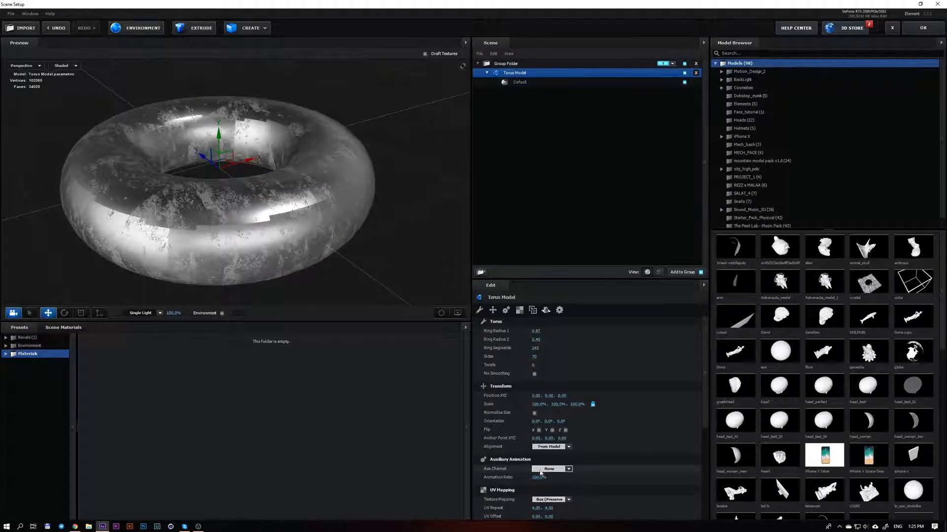
scroll(546, 457, down, 3)
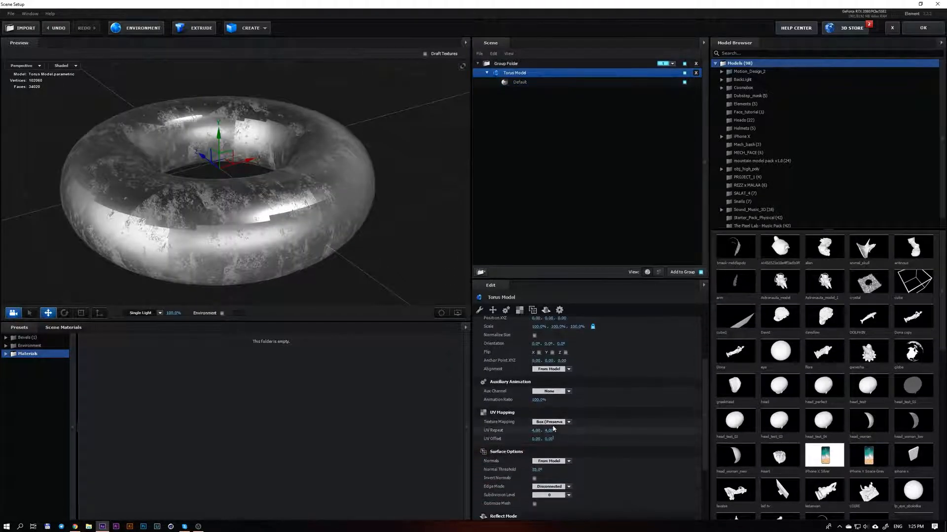
click(549, 422)
click(567, 334)
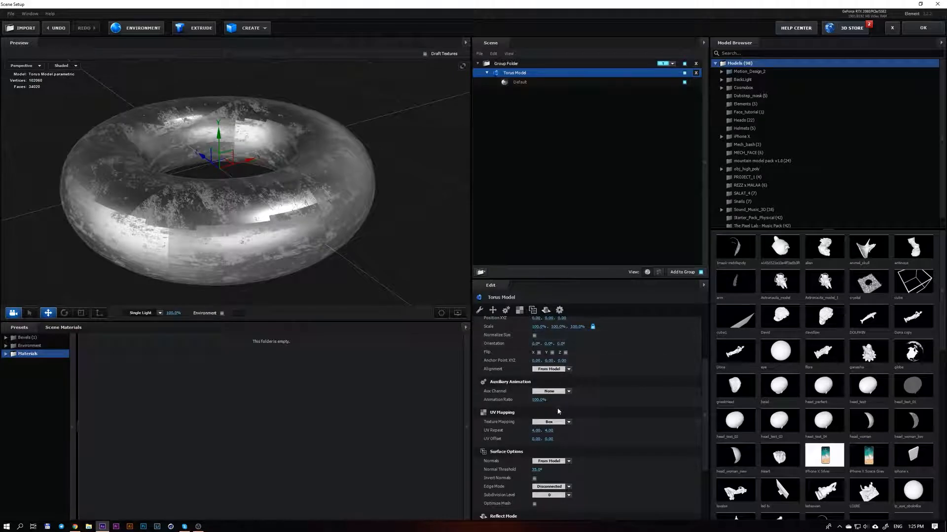
click(549, 422)
click(566, 357)
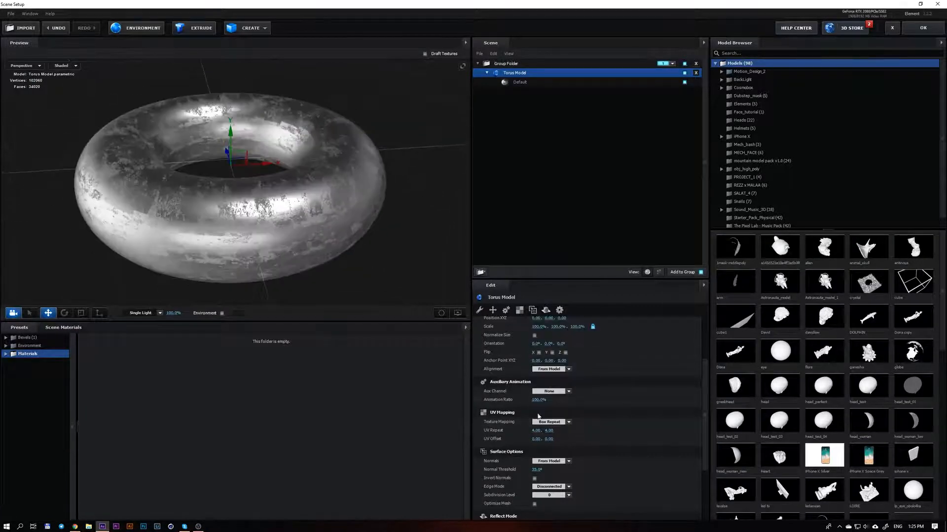
drag(370, 279, 319, 215)
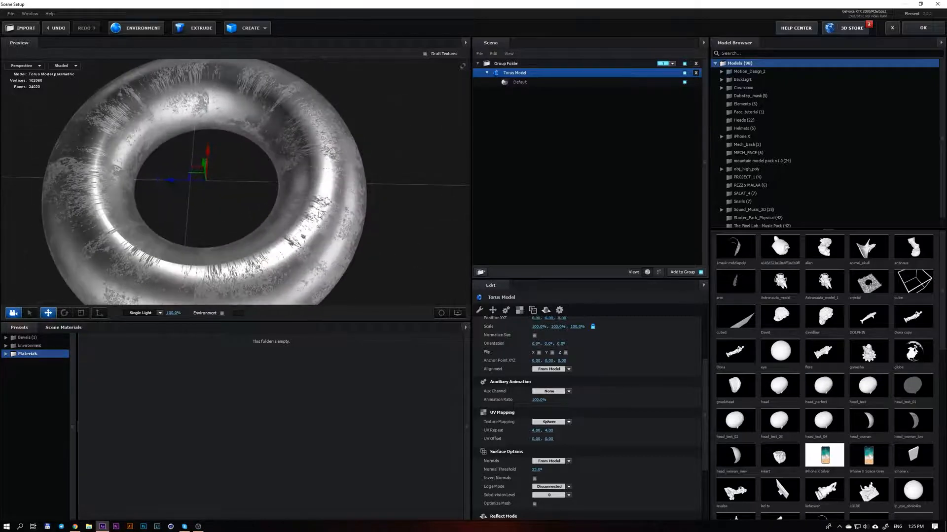
drag(341, 172, 283, 197)
scroll(285, 188, down, 4)
scroll(276, 176, up, 4)
scroll(626, 356, up, 3)
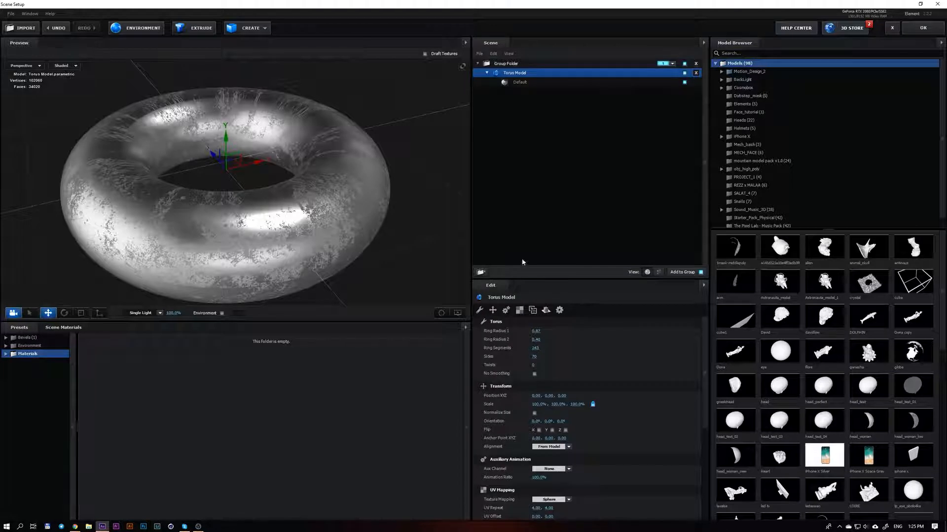
Raise the Default material's basic glossiness to 100%, with diffuse at about 1.02 and ambient at about 0.98, and inspect the reflections
click(500, 83)
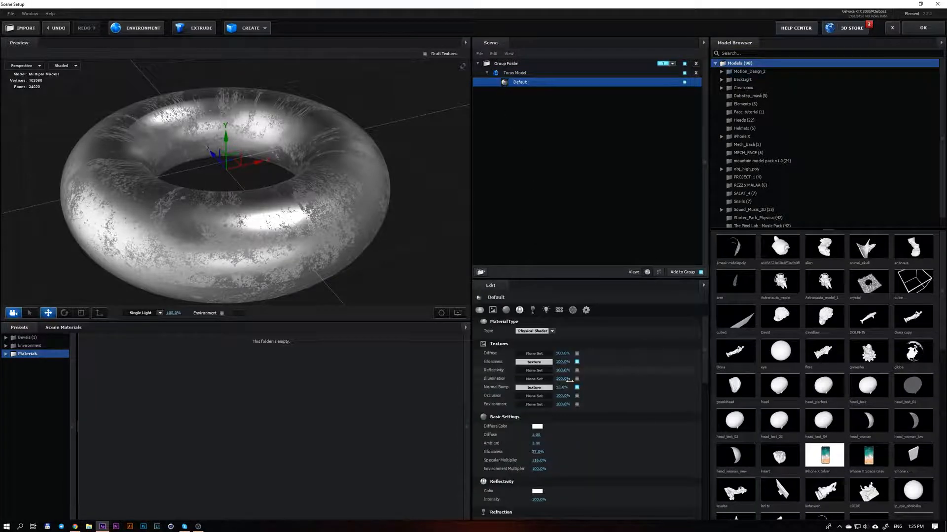
scroll(564, 412, down, 4)
scroll(673, 347, up, 4)
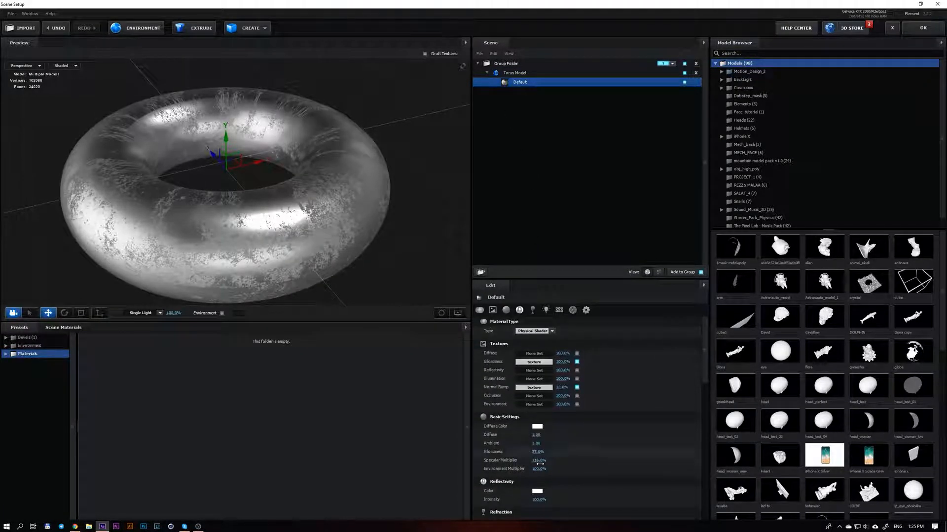
mouse_move(539, 435)
mouse_down()
mouse_move(553, 454)
mouse_move(530, 456)
mouse_move(560, 452)
mouse_up()
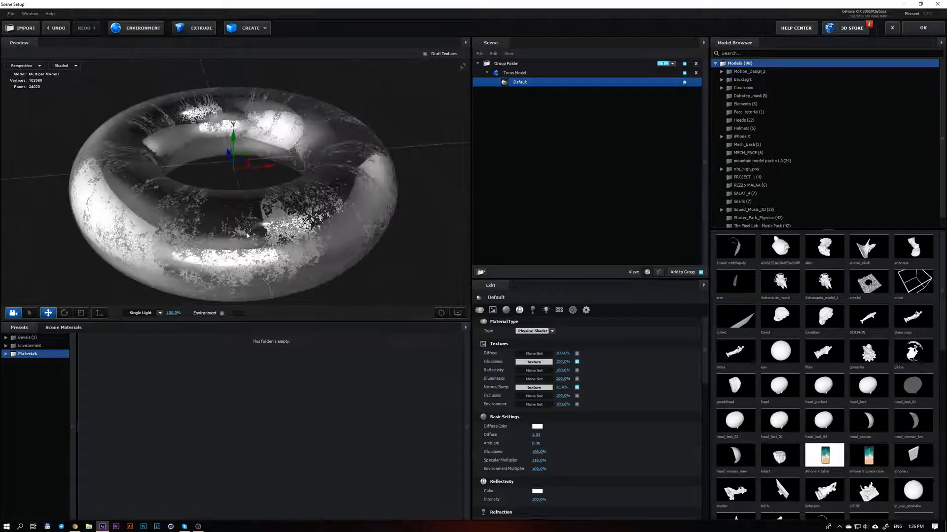
drag(163, 217, 224, 207)
drag(183, 184, 255, 211)
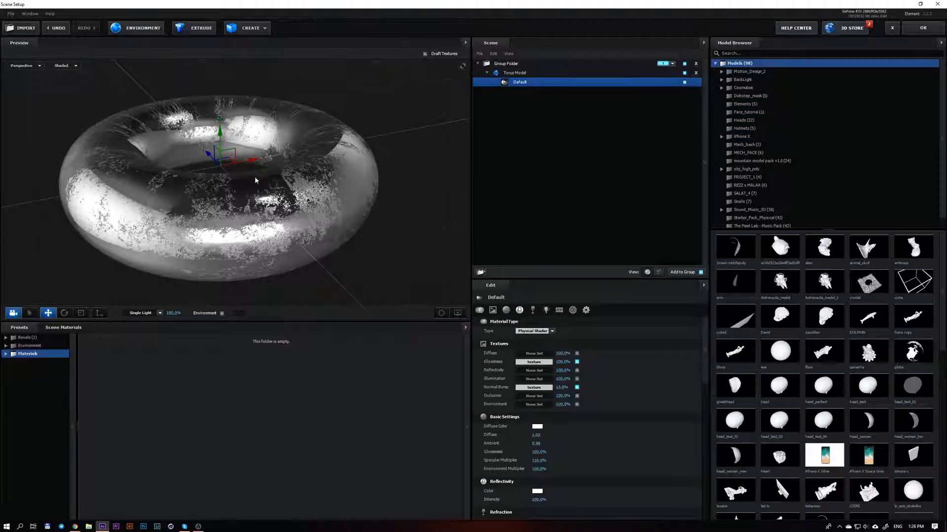
drag(175, 172, 211, 181)
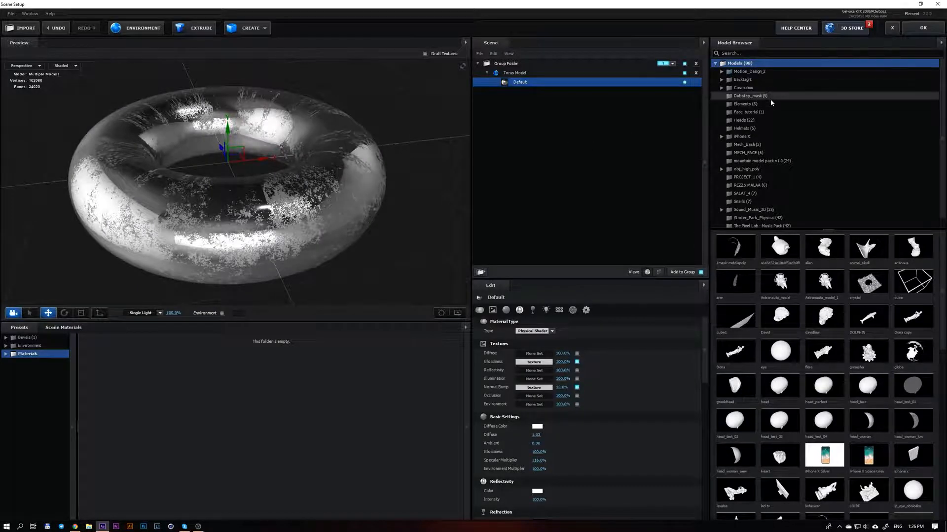
Accept the scene setup and create a new composition named Animated_texture with the HDTV 1080 25 preset
click(923, 28)
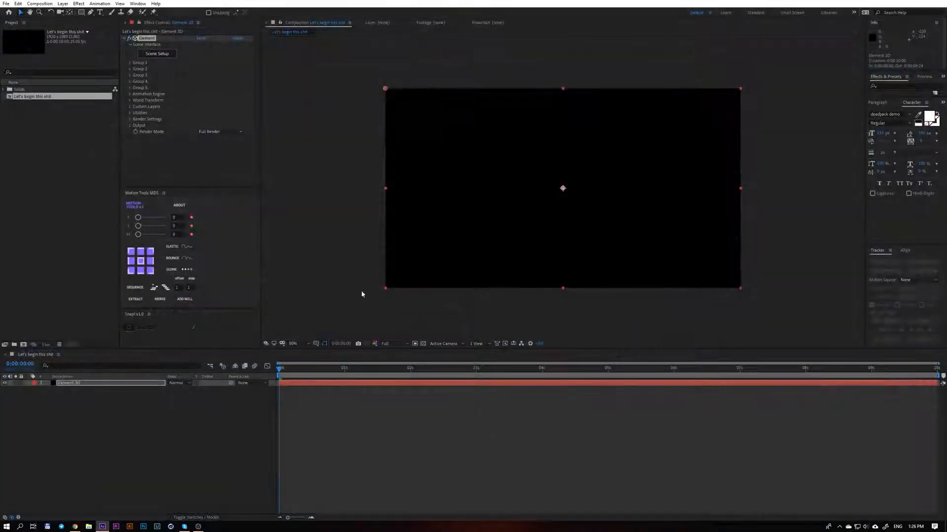
click(271, 404)
click(37, 3)
click(52, 13)
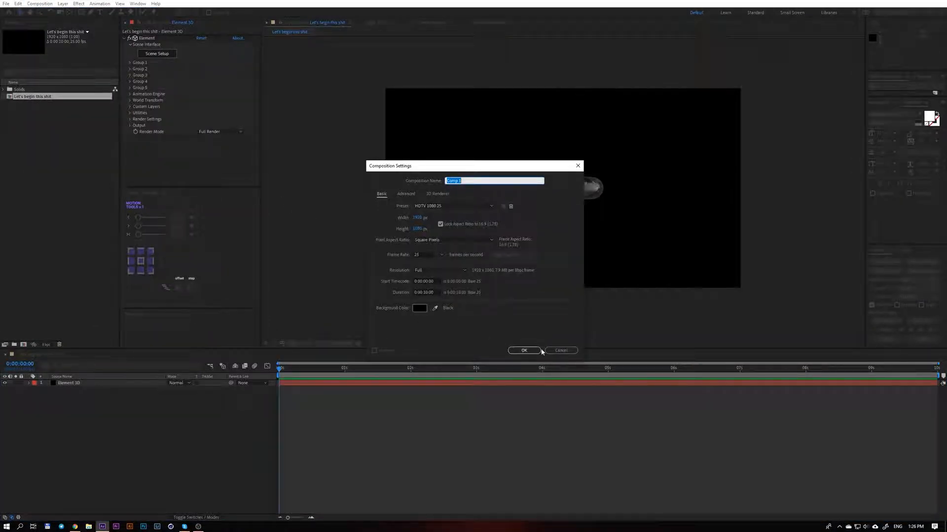
text(Anim)
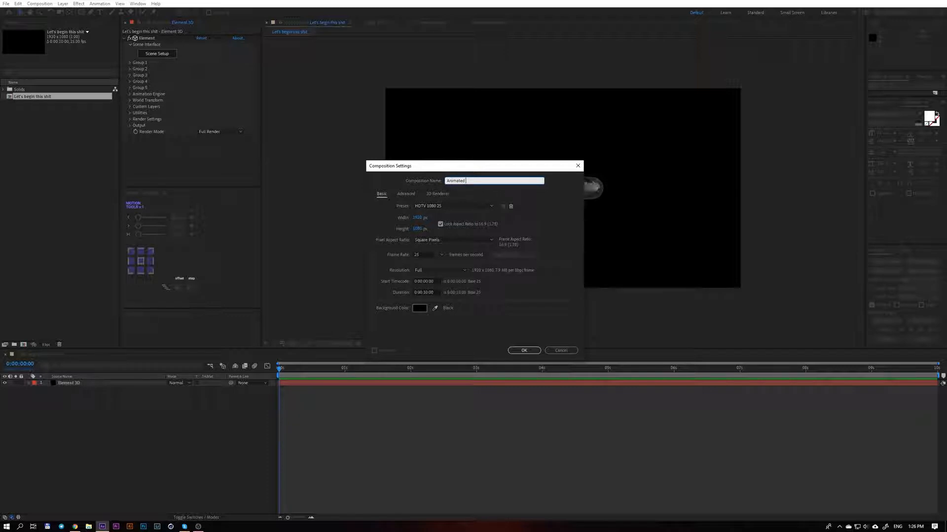
text(ated_texture)
key(Return)
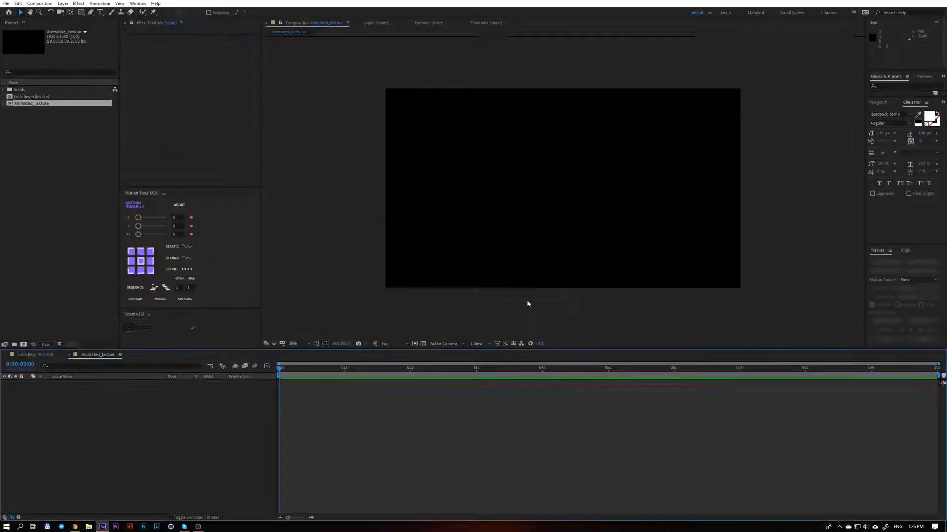
Show the Title/Action Safe guides and draw a circle from the composition's centre with the Ellipse tool, nearly as tall as the frame
click(80, 14)
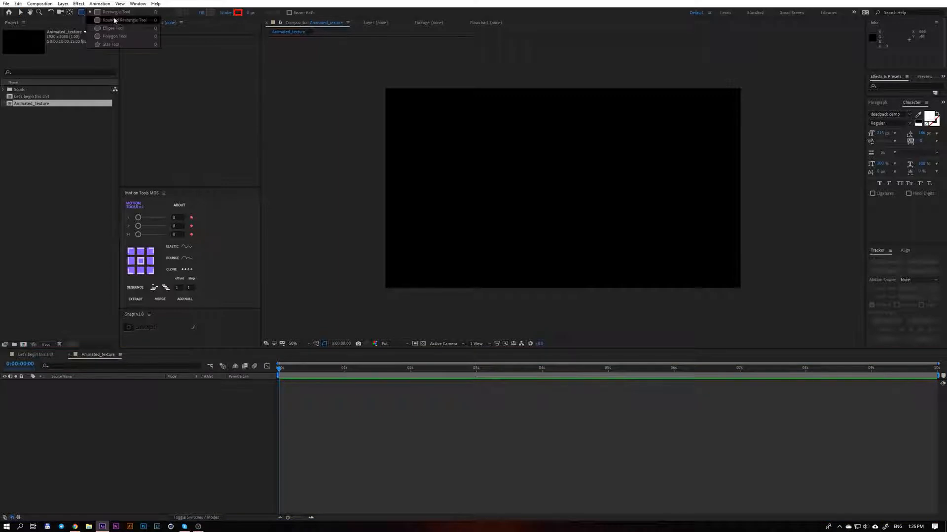
click(123, 31)
click(316, 343)
click(320, 352)
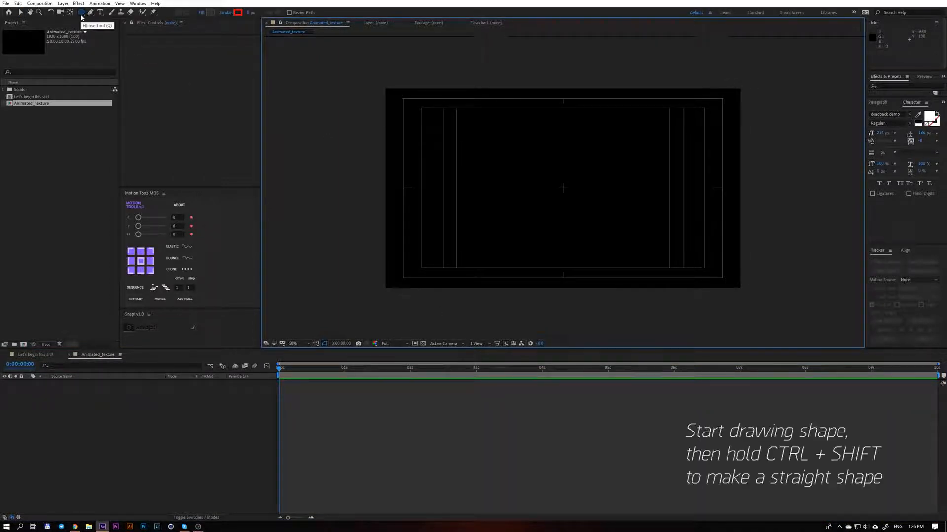
mouse_move(563, 188)
mouse_down()
mouse_move(686, 309)
mouse_move(661, 285)
mouse_up()
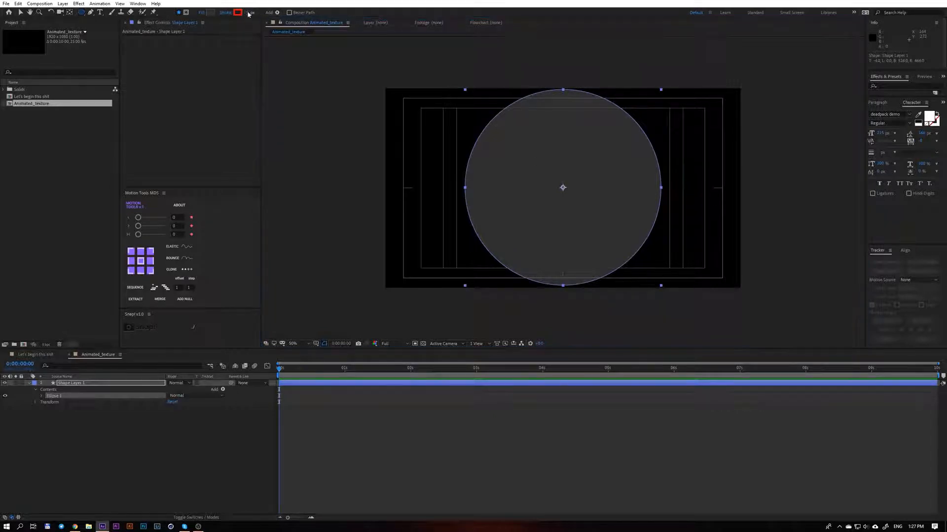
Thicken the circle's red stroke to about 190 px and set its fill to None
mouse_move(250, 12)
mouse_down()
mouse_move(345, 22)
mouse_move(242, 19)
mouse_up()
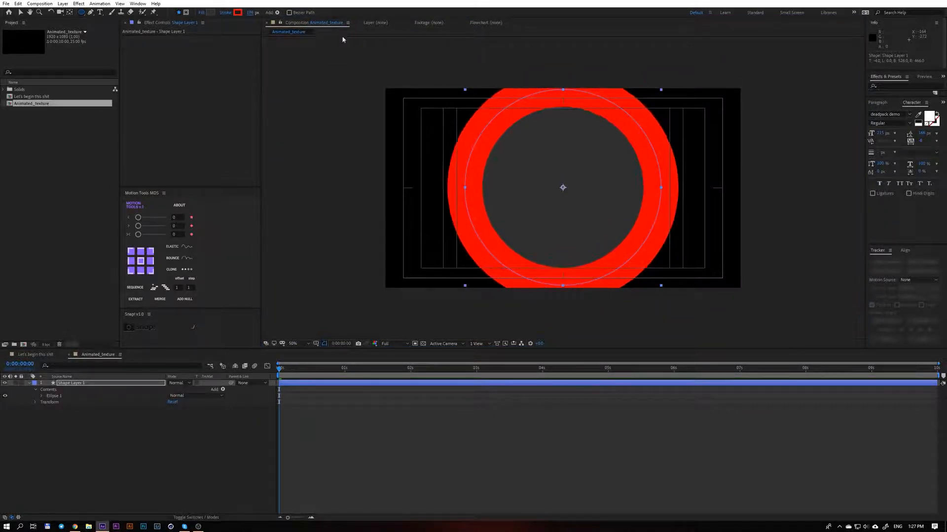
click(201, 12)
click(413, 242)
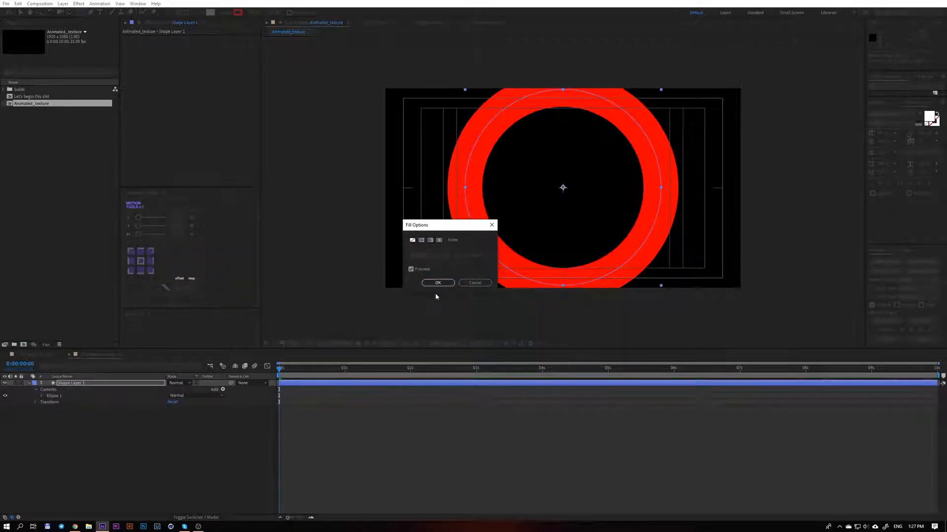
click(437, 283)
Add a Scale keyframe of 0% to the circle's shape layer at the start of the timeline
drag(290, 370, 159, 361)
key(v)
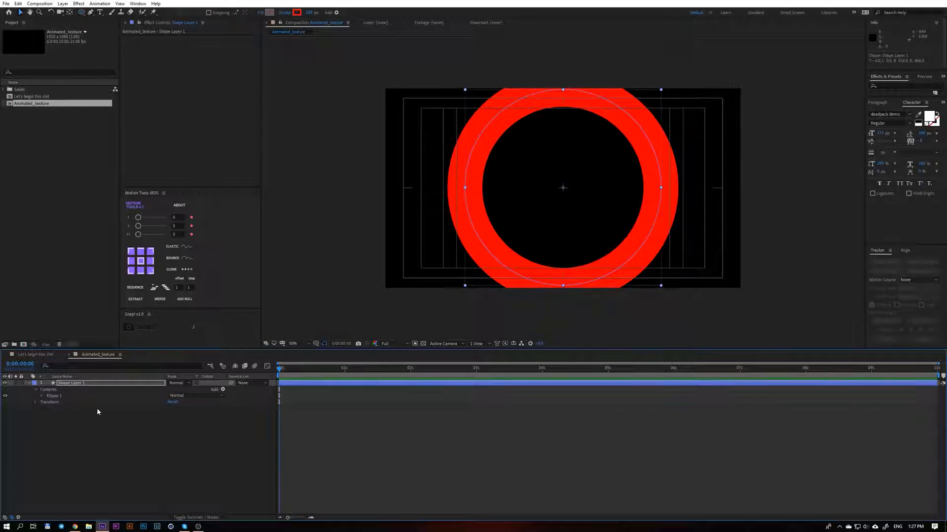
click(69, 384)
key(s)
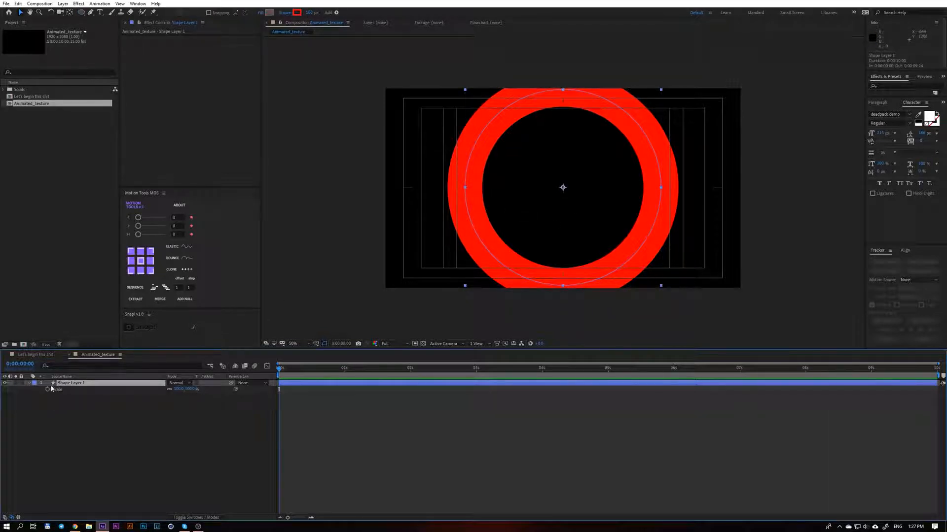
click(48, 391)
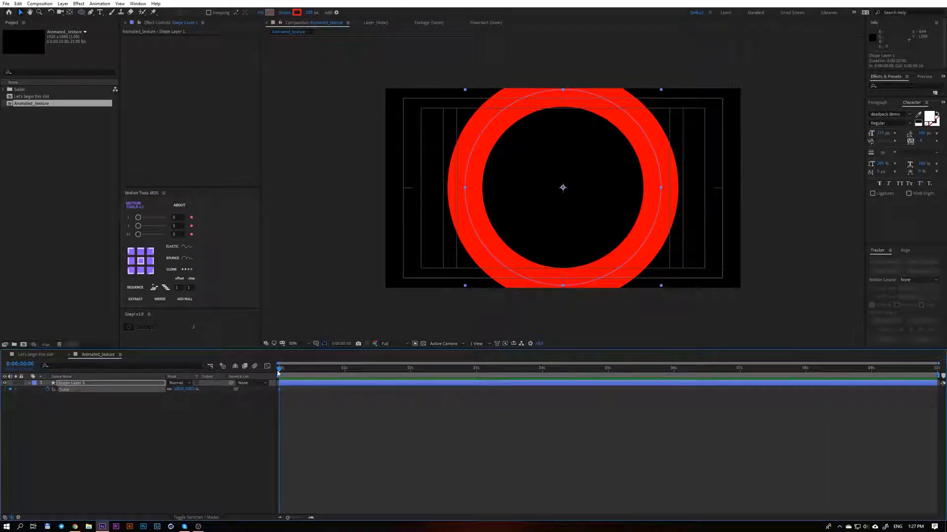
mouse_move(179, 389)
mouse_down()
mouse_move(168, 389)
mouse_move(178, 389)
mouse_up()
click(178, 389)
text(0)
key(Return)
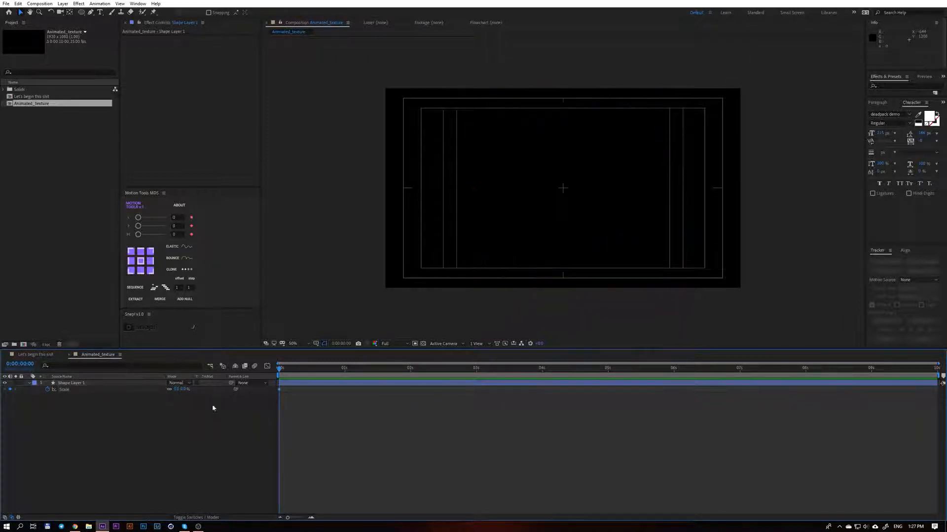
Add a Scale keyframe of about 278% at 2 seconds so the ring grows past the frame, and preview the animation
drag(283, 375, 410, 378)
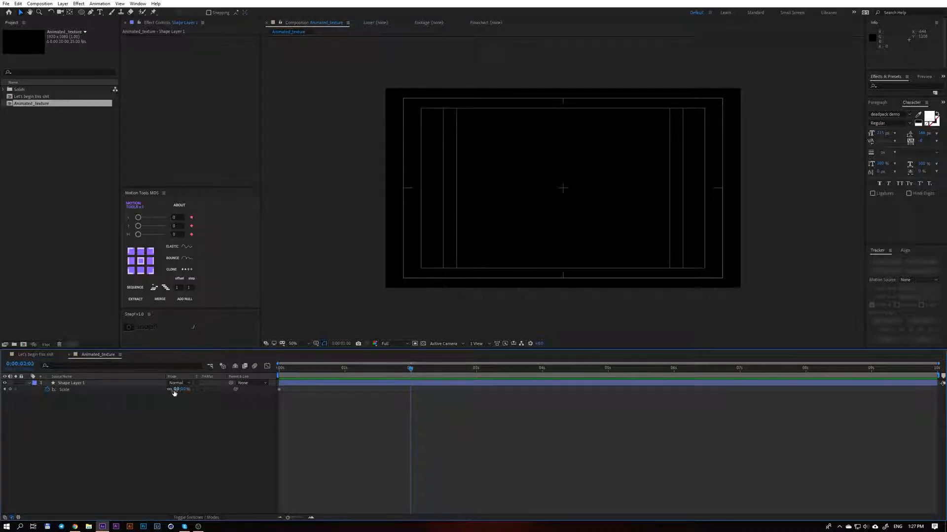
drag(176, 390, 283, 392)
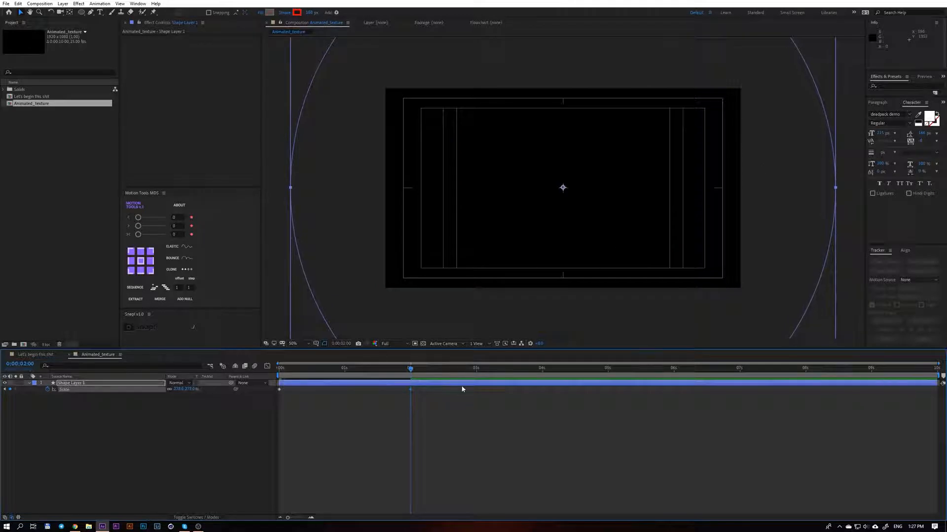
key(space)
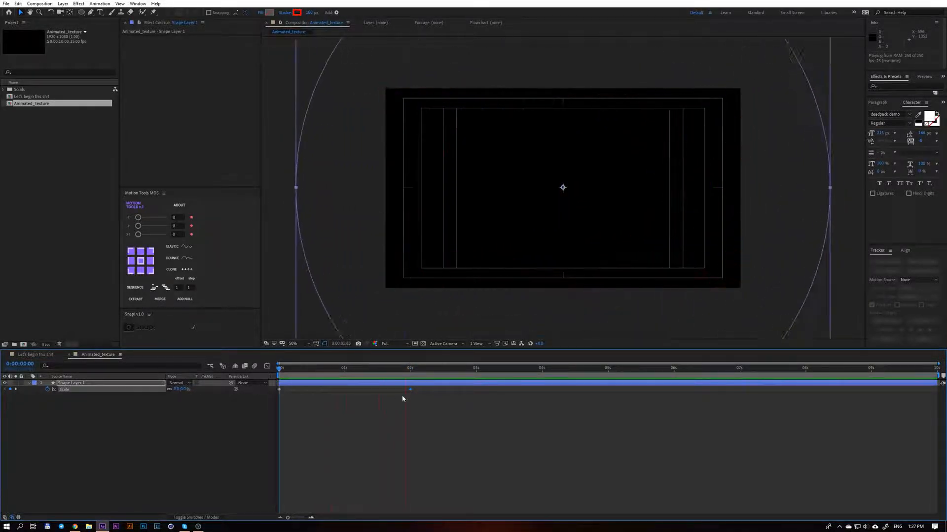
drag(427, 413, 283, 384)
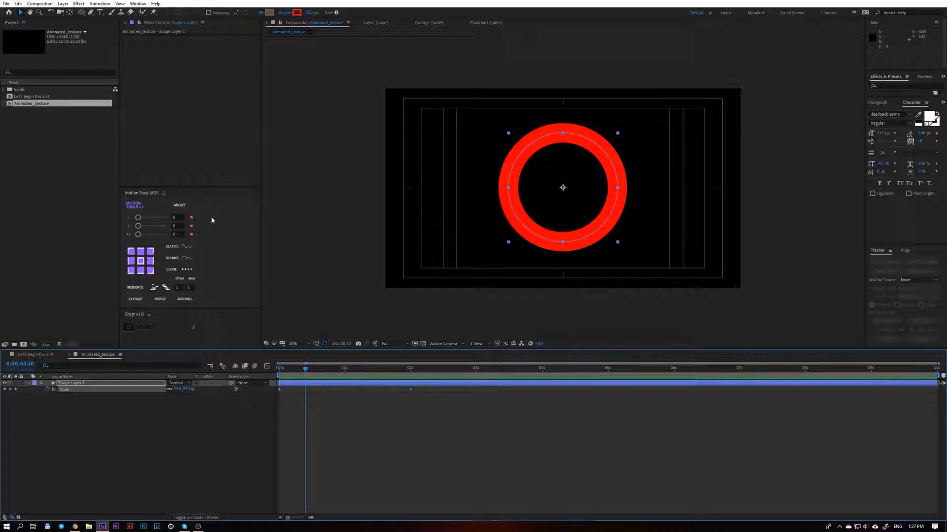
Ease the ring's two Scale keyframes with a Motion Tools in-and-out value of 61 and preview the animation
drag(140, 235, 154, 237)
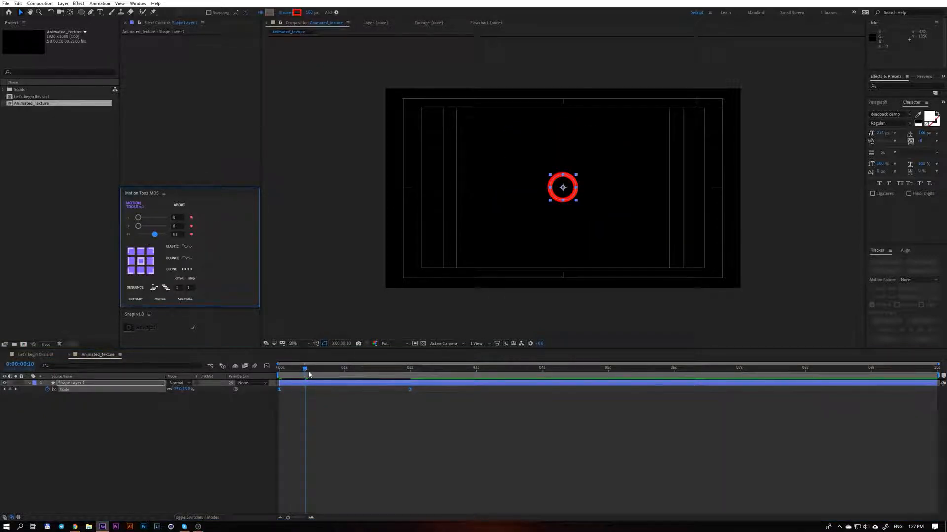
drag(305, 370, 277, 368)
key(space)
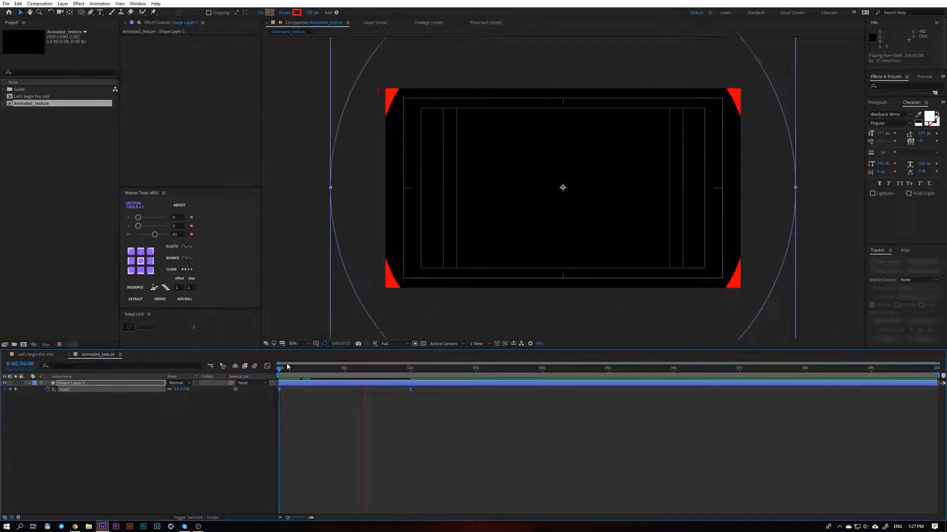
key(space)
click(319, 402)
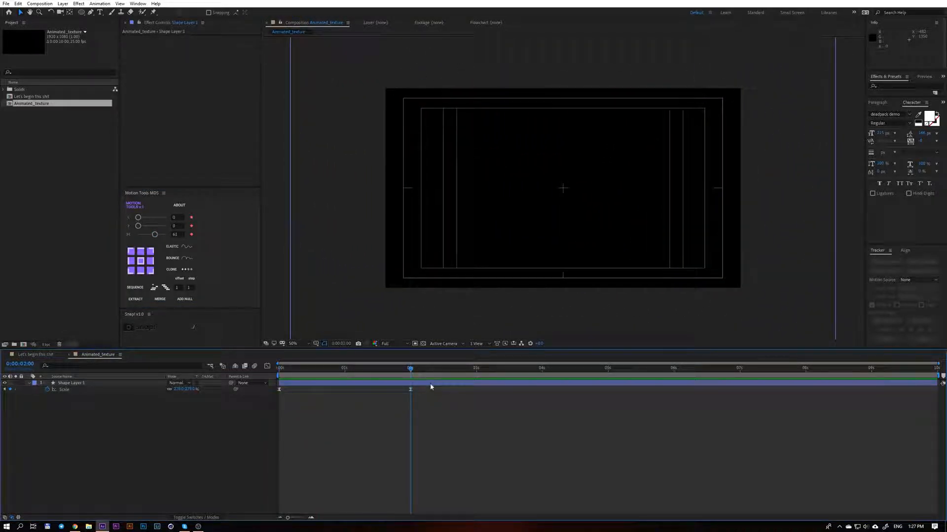
Trim the ring layer's end to 2 seconds and duplicate the layer until there are five ring layers
click(430, 387)
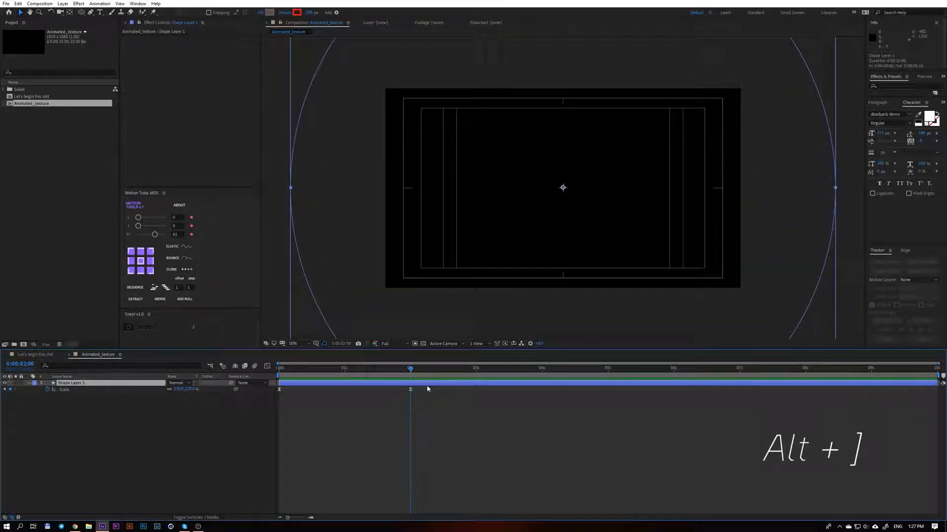
key(alt+bracketright)
drag(411, 382, 349, 388)
key(ctrl+d)
key(ctrl+d)
key(ctrl+d)
key(ctrl+d)
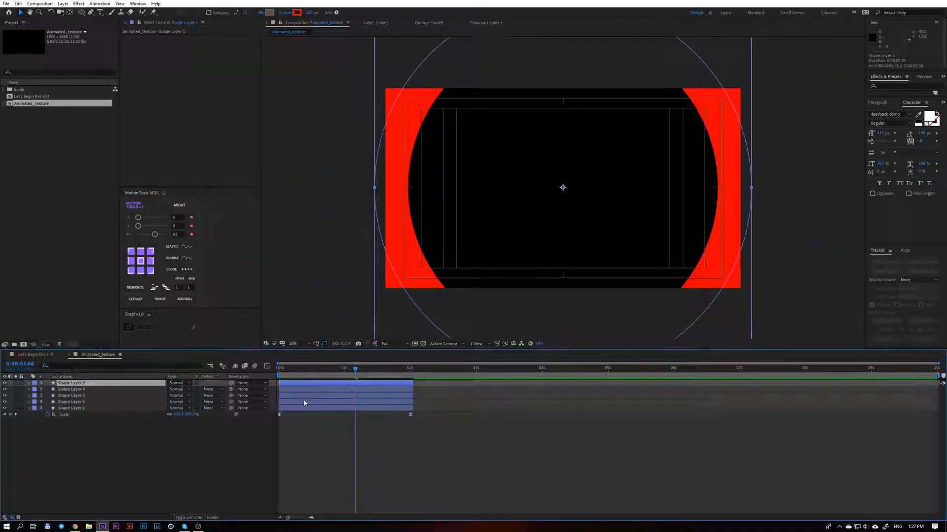
Stagger the four duplicated ring layers in time over a bit more than one second and preview the overlapping rings
click(302, 402)
drag(302, 404, 417, 396)
key(Home)
click(285, 388)
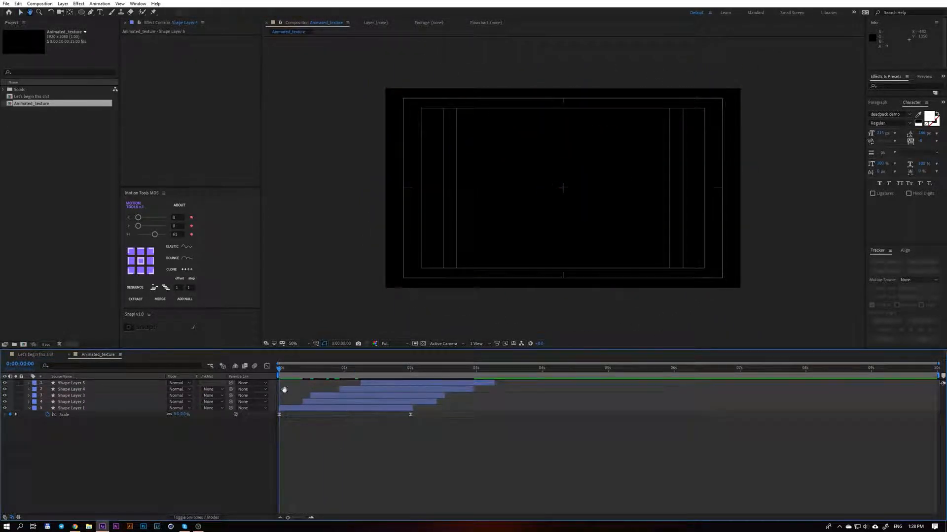
key(space)
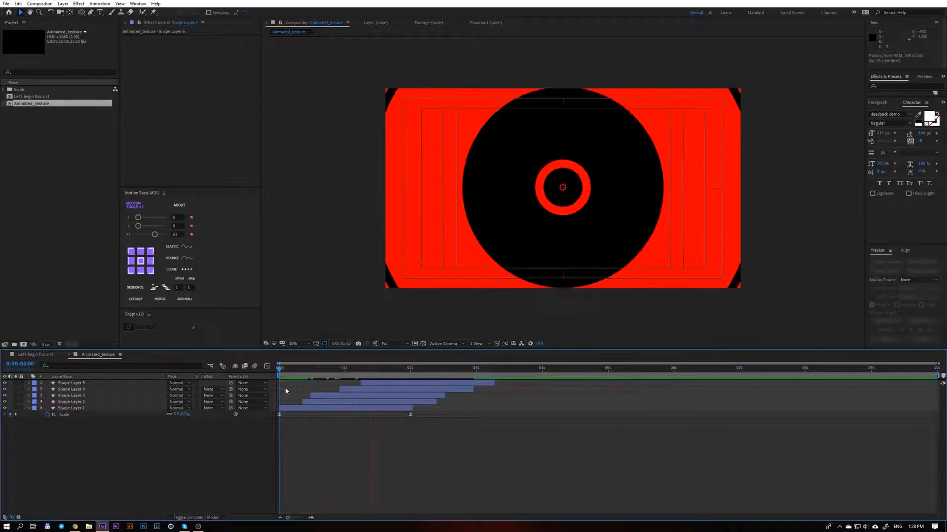
drag(435, 373, 313, 375)
key(space)
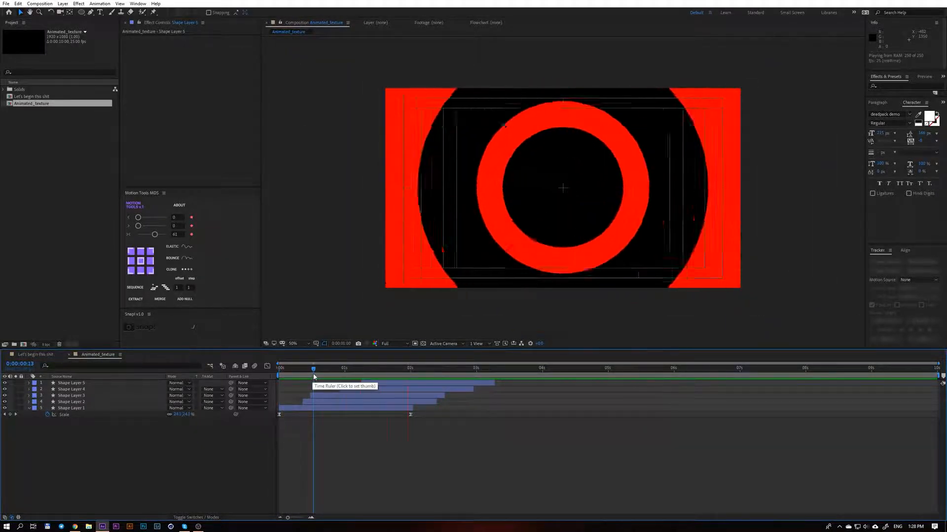
key(space)
click(278, 368)
key(space)
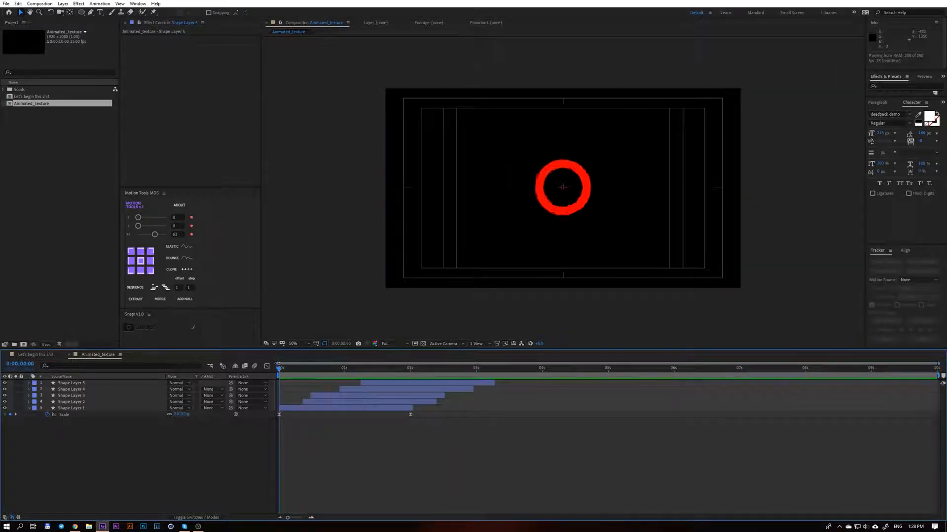
key(space)
Change the stroke colour of all five ring layers to a bright purple and preview the rings
key(ctrl+a)
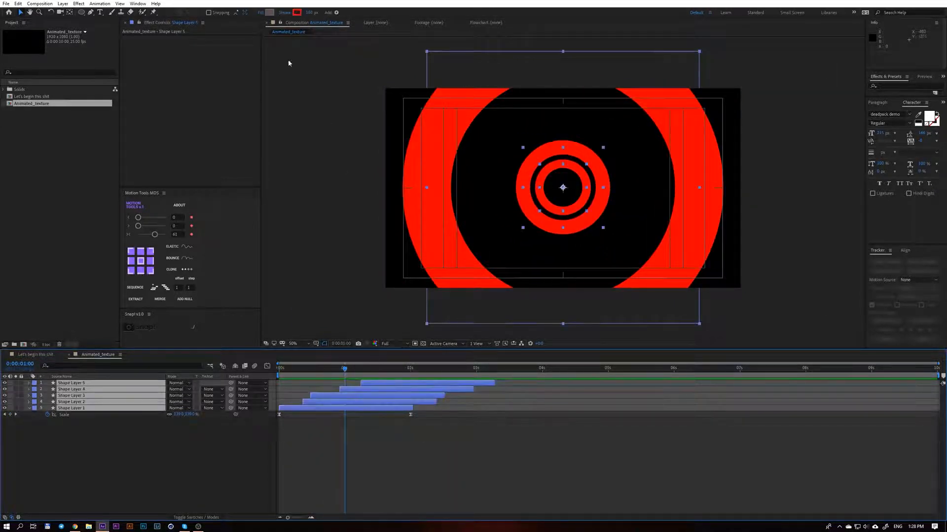
click(296, 12)
click(718, 294)
click(737, 298)
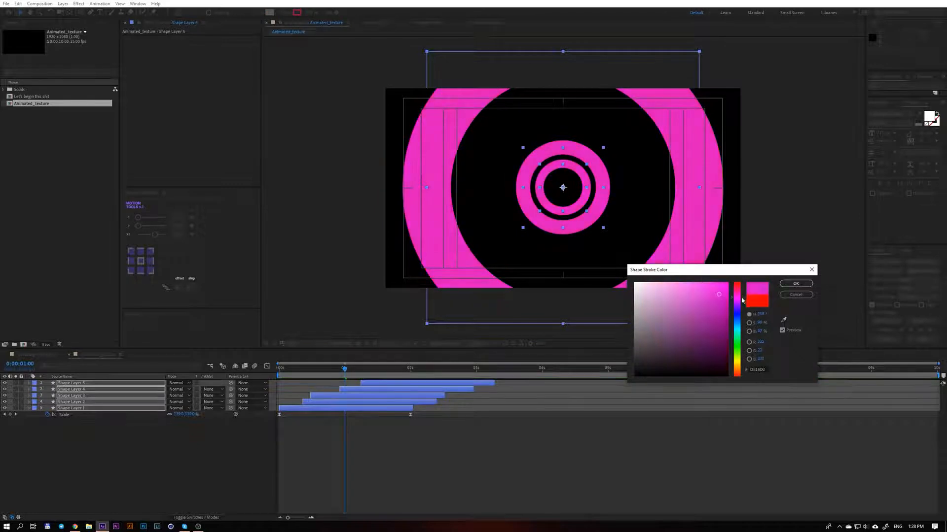
mouse_move(742, 300)
mouse_down()
mouse_move(738, 313)
mouse_move(737, 304)
mouse_up()
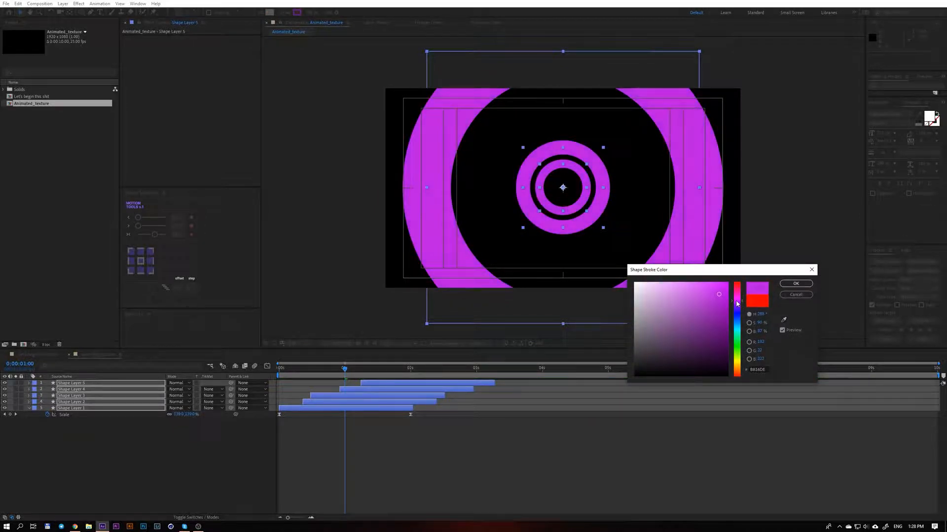
key(Return)
click(463, 437)
mouse_move(345, 370)
mouse_down()
mouse_move(317, 372)
mouse_move(348, 379)
mouse_up()
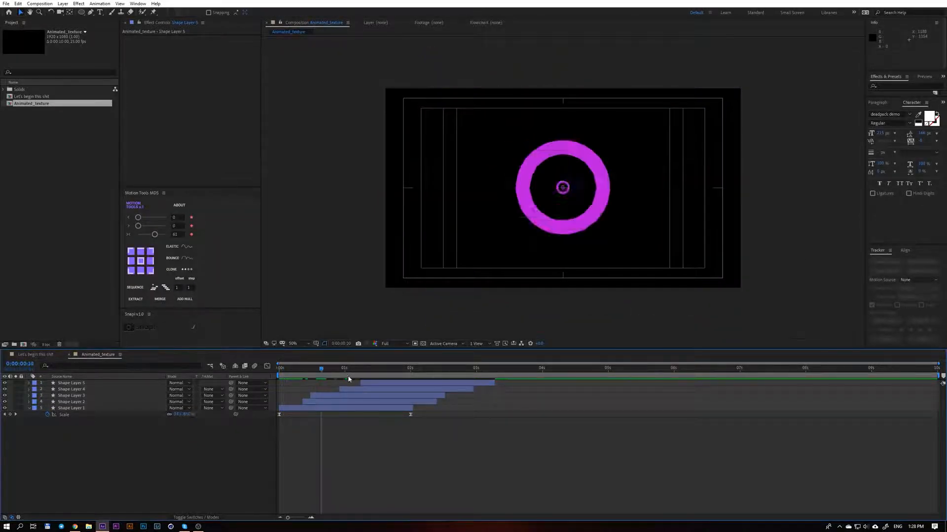
key(space)
Place the Animated_texture composition below the Element 3D layer in the main composition and hide it
click(35, 354)
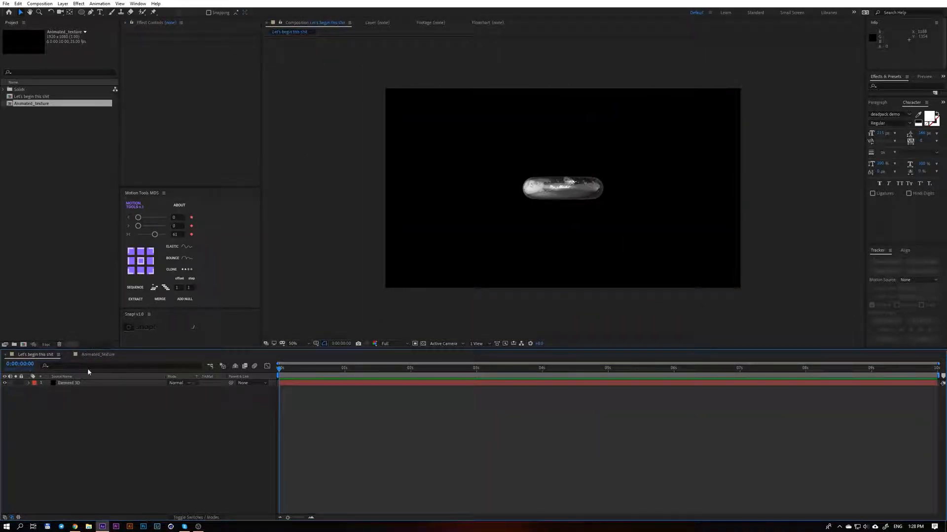
click(32, 97)
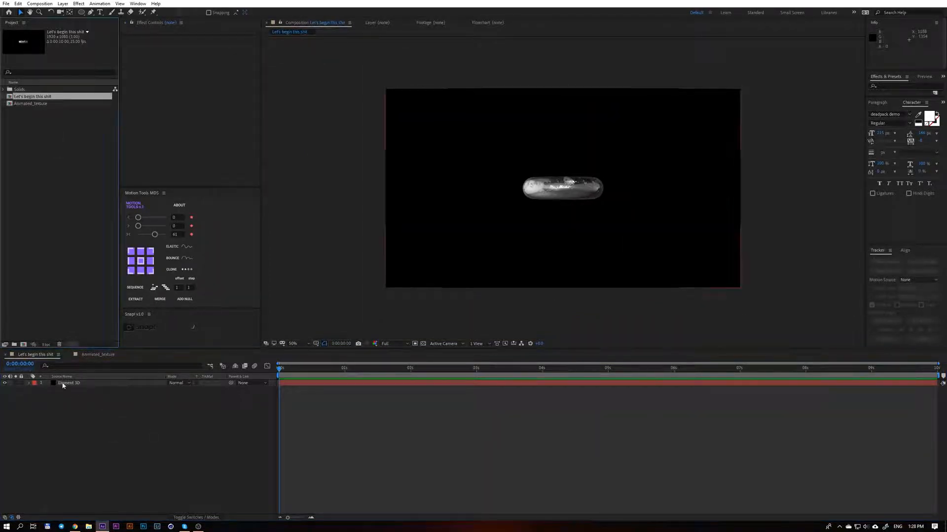
drag(35, 105, 82, 406)
click(4, 390)
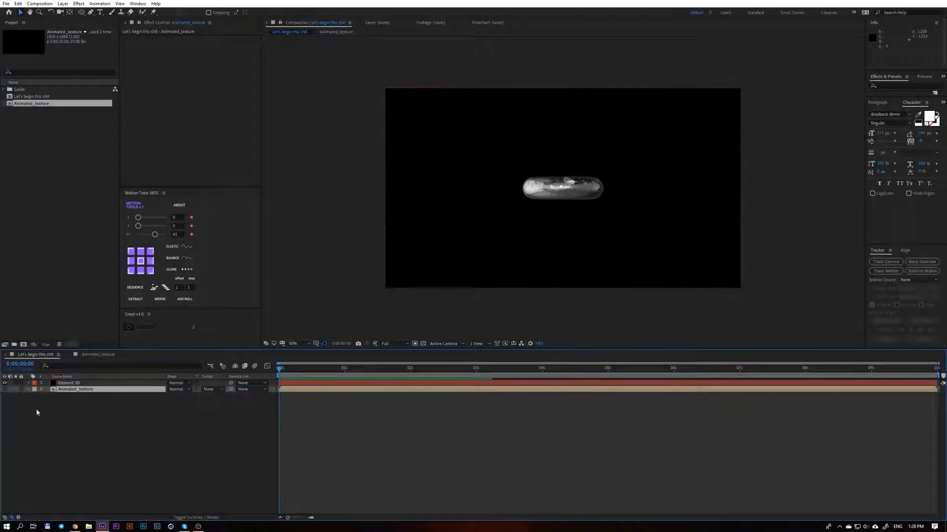
Assign Animated_texture as Layer 1 of the Element effect's Custom Texture Maps on the Element 3D layer
click(89, 384)
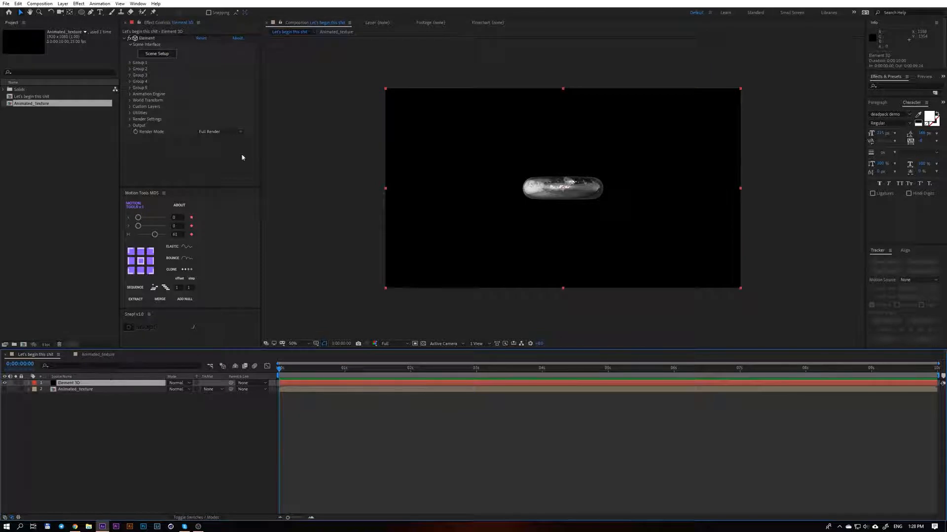
click(130, 106)
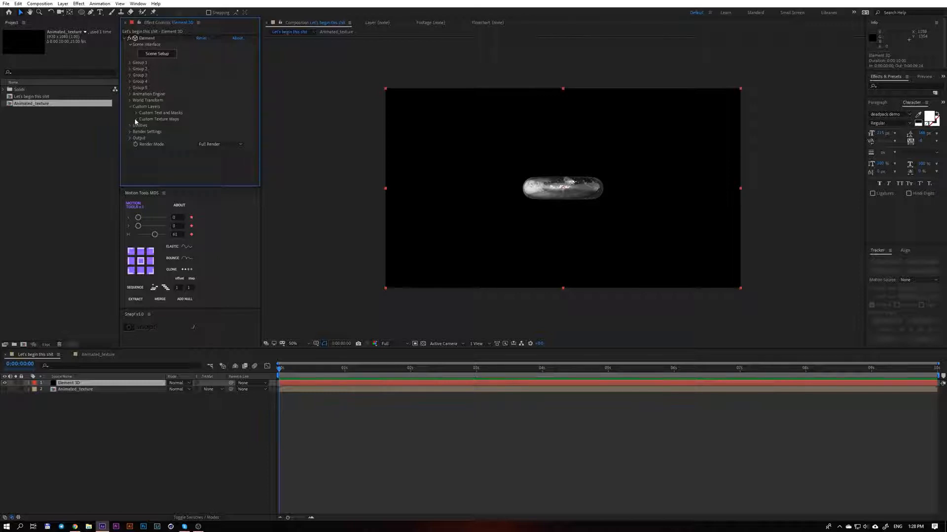
click(136, 119)
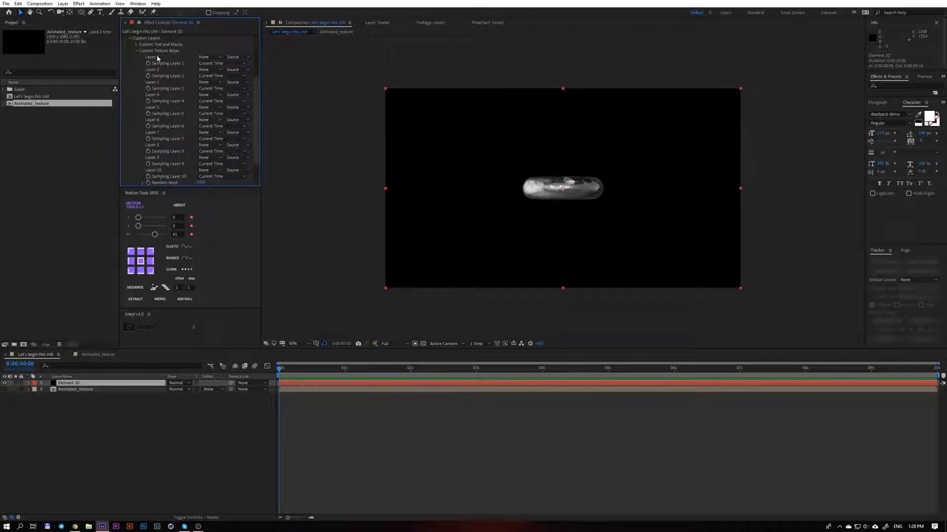
click(207, 57)
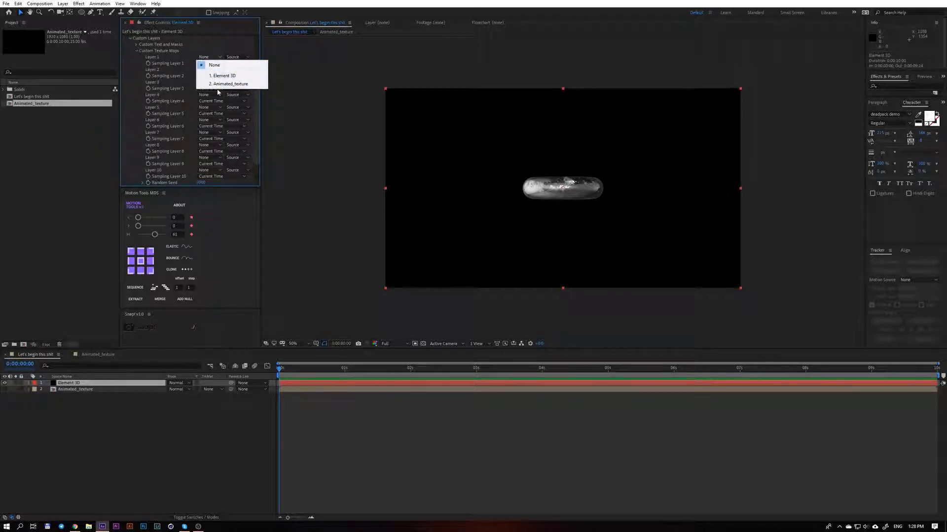
click(232, 85)
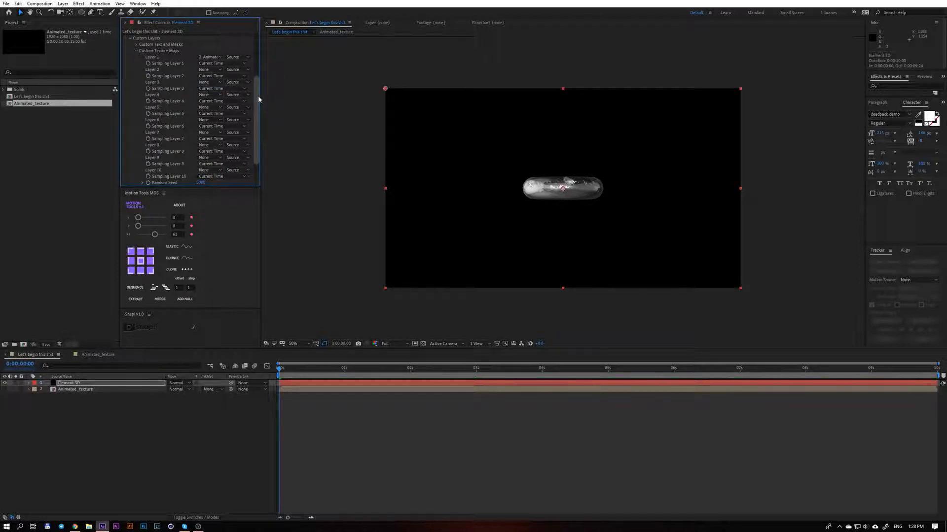
In Scene Setup, load Custom Layer 1 [Animated_texture] as the Diffuse texture of the torus's Default material
scroll(259, 96, up, 3)
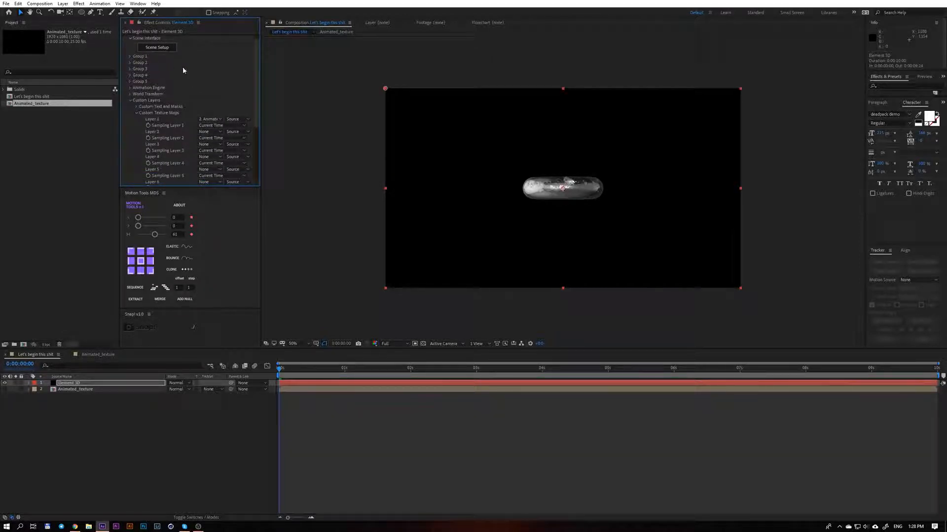
scroll(189, 54, up, 1)
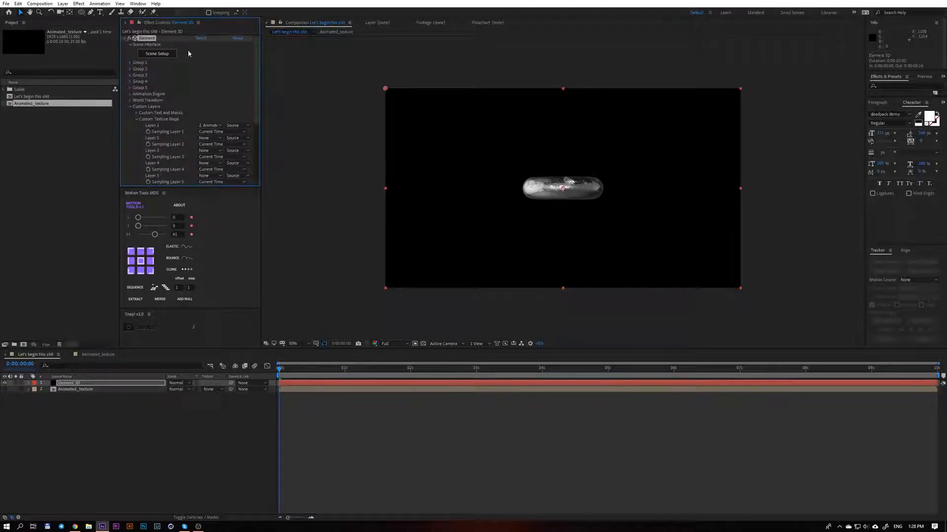
click(144, 54)
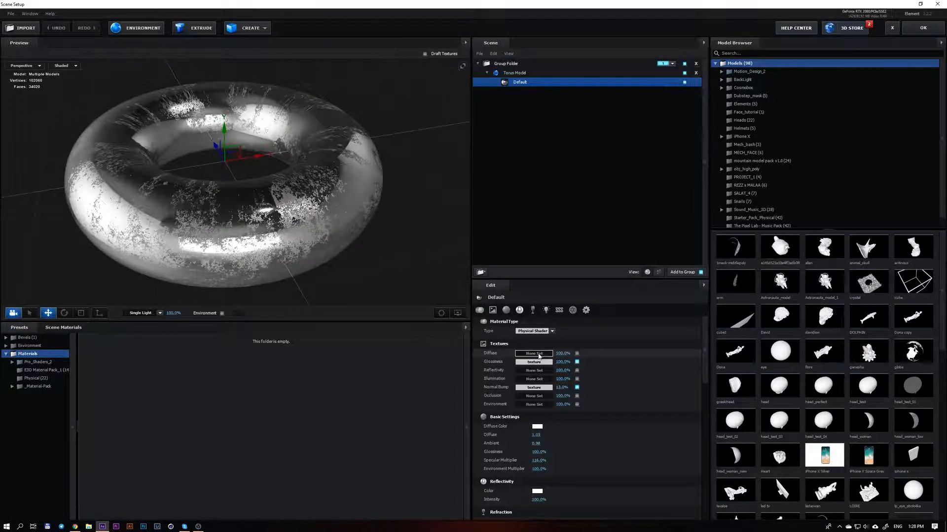
click(537, 354)
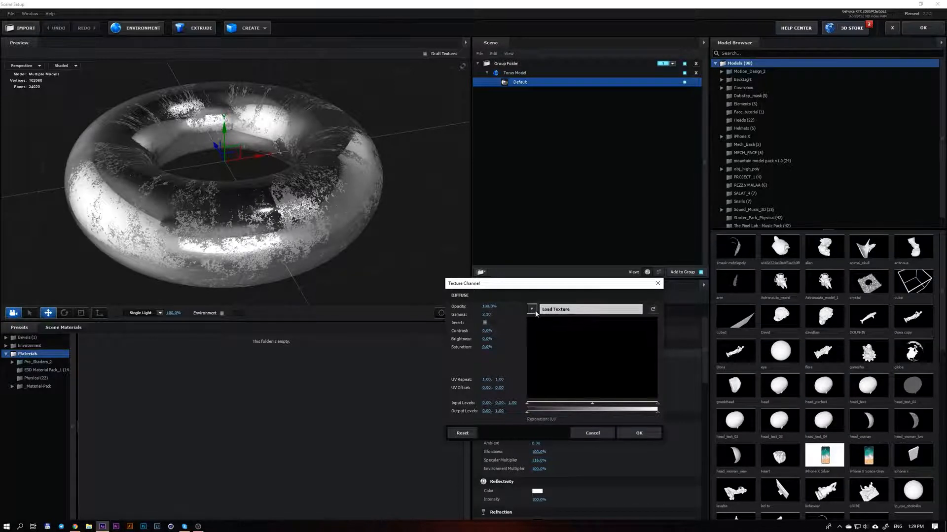
click(535, 312)
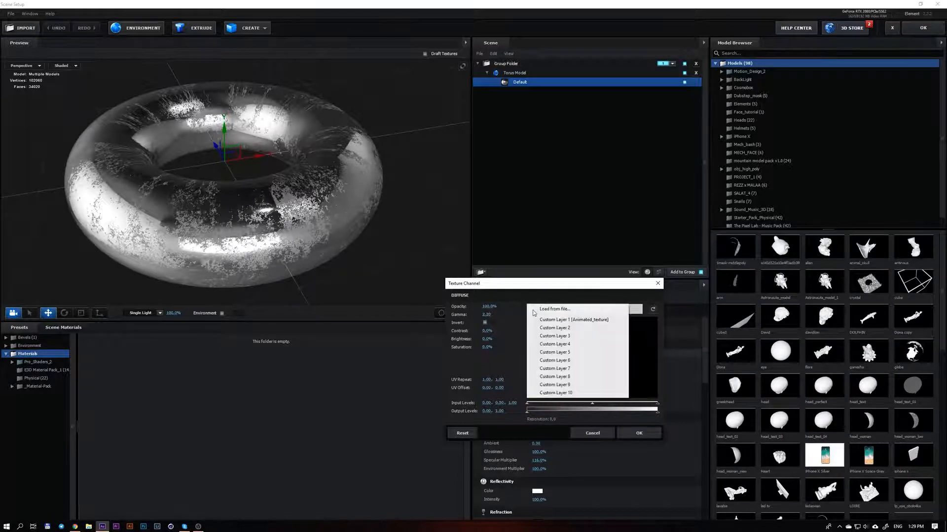
click(585, 322)
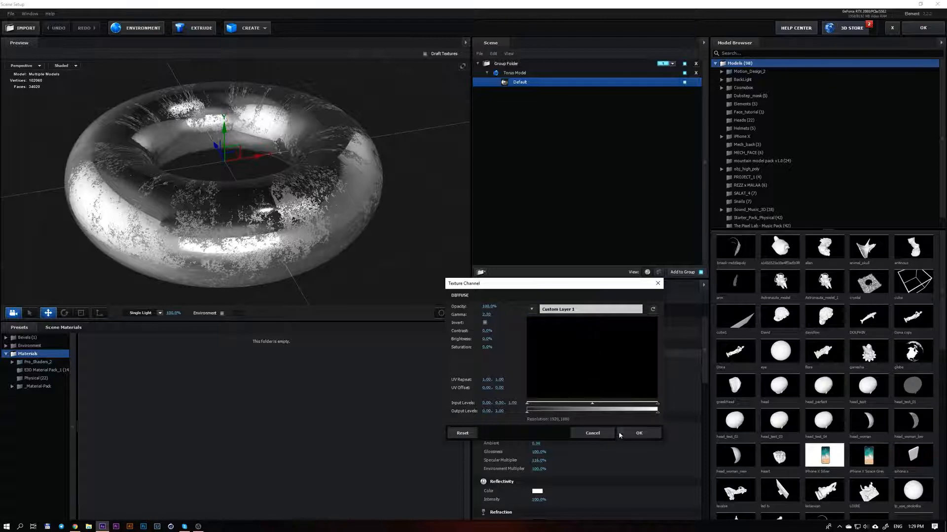
click(632, 434)
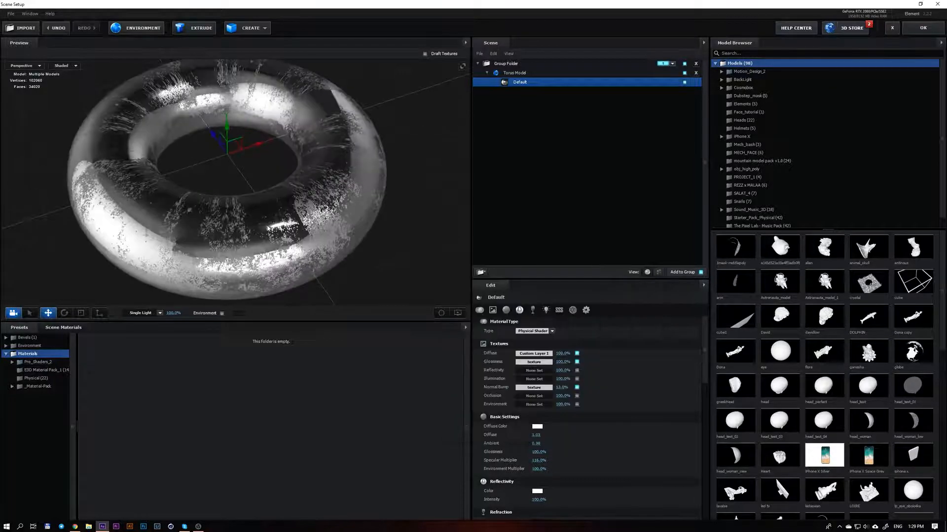
Set the Default material's Reflectivity Intensity to 0% and inspect the torus from a slightly different angle
middle_drag(348, 236, 377, 233)
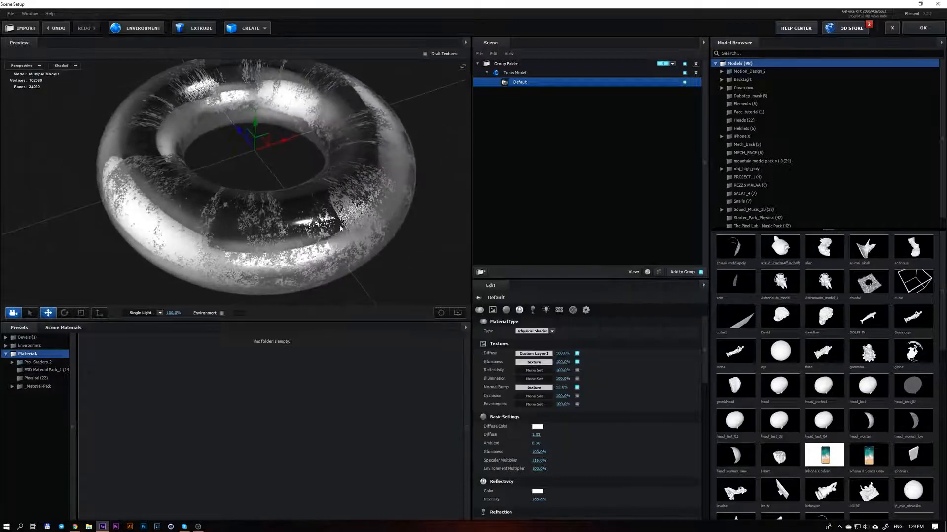
mouse_move(378, 233)
mouse_down()
mouse_move(361, 211)
mouse_move(372, 219)
mouse_up()
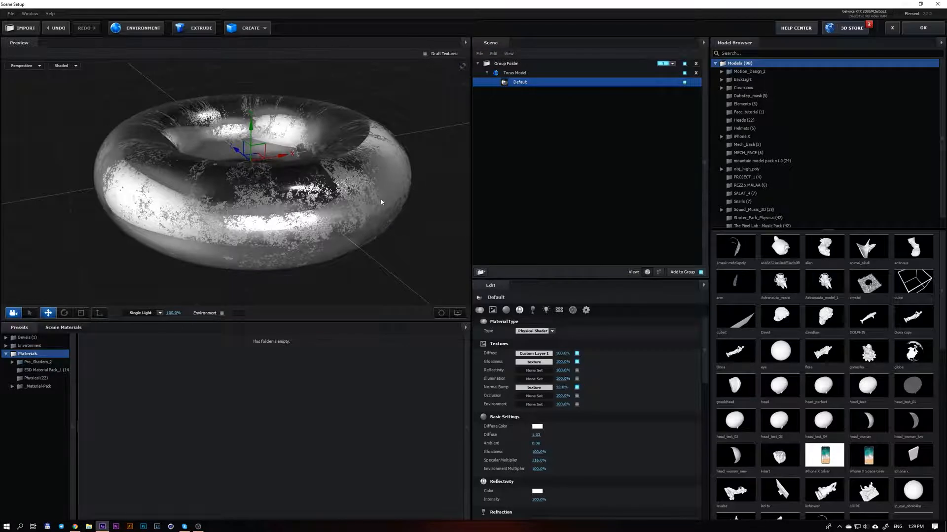
click(536, 500)
text(0)
key(Return)
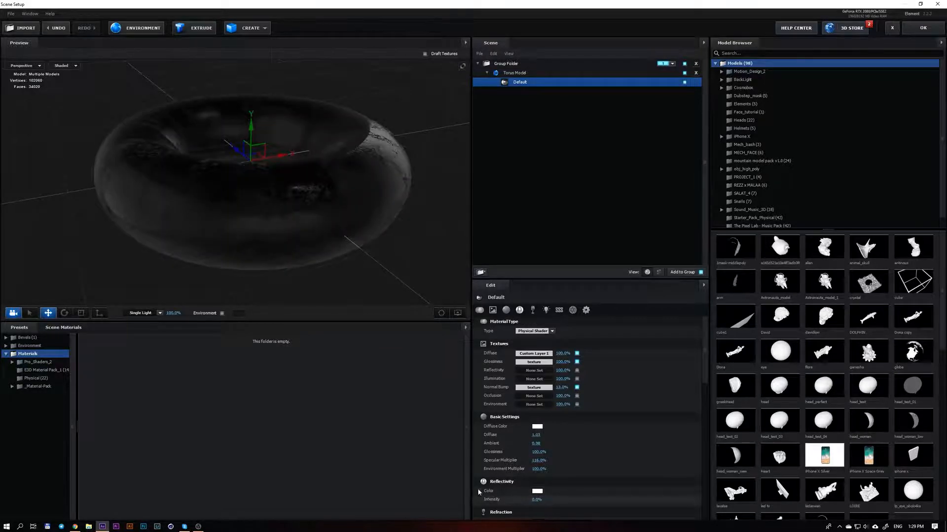
mouse_move(304, 263)
mouse_down()
mouse_move(312, 228)
mouse_move(307, 272)
mouse_up()
Raise the Default material's Illumination Intensity above 100% and apply the scene changes to the composition
scroll(558, 437, down, 7)
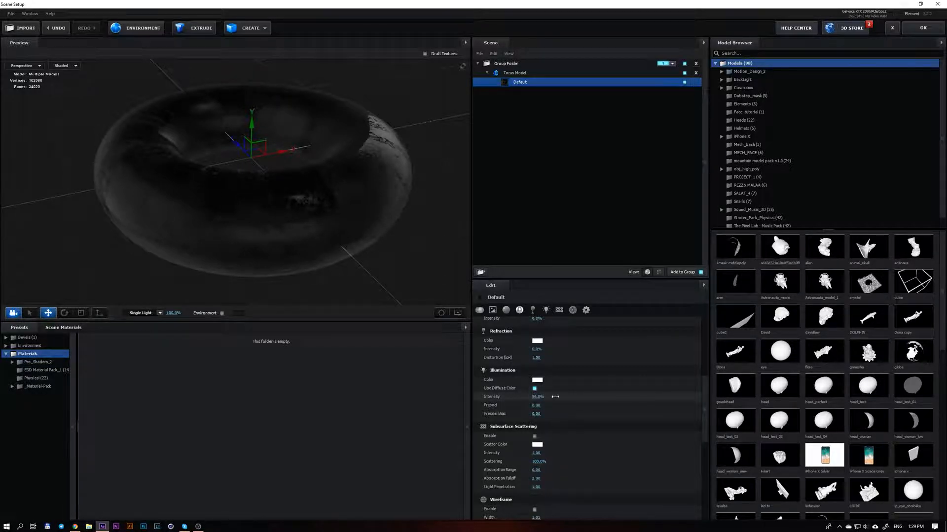
drag(564, 393, 568, 394)
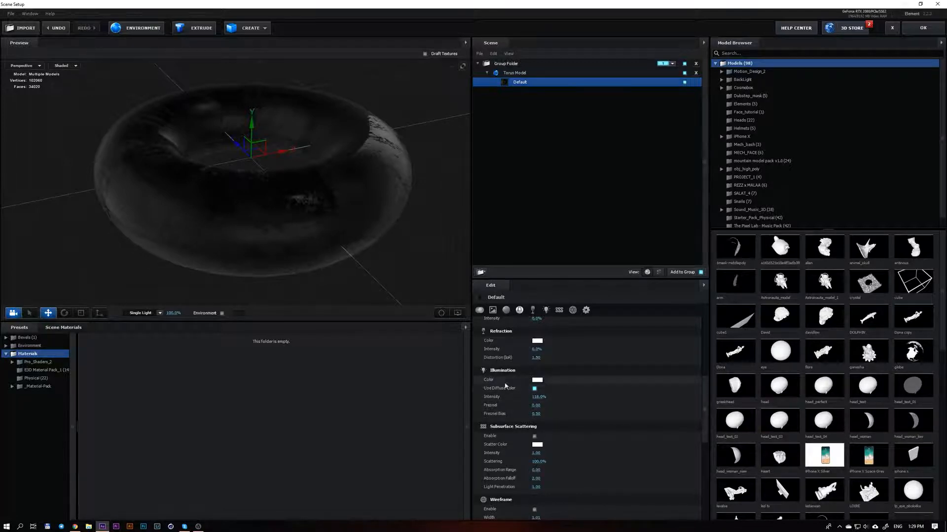
drag(705, 409, 705, 358)
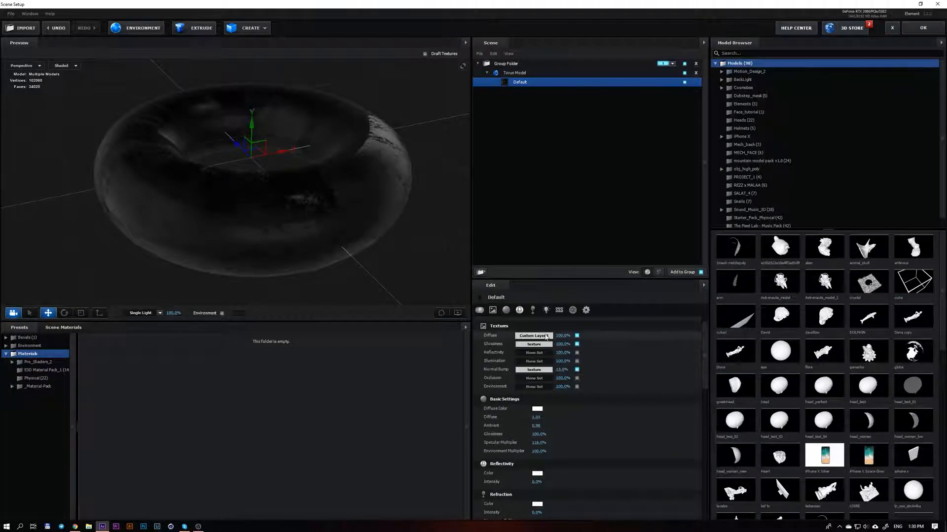
scroll(602, 363, down, 6)
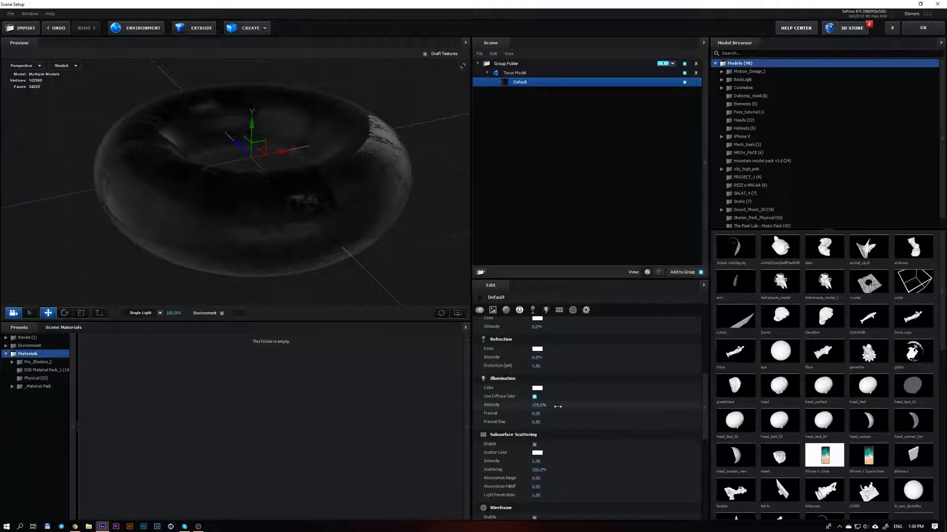
click(923, 28)
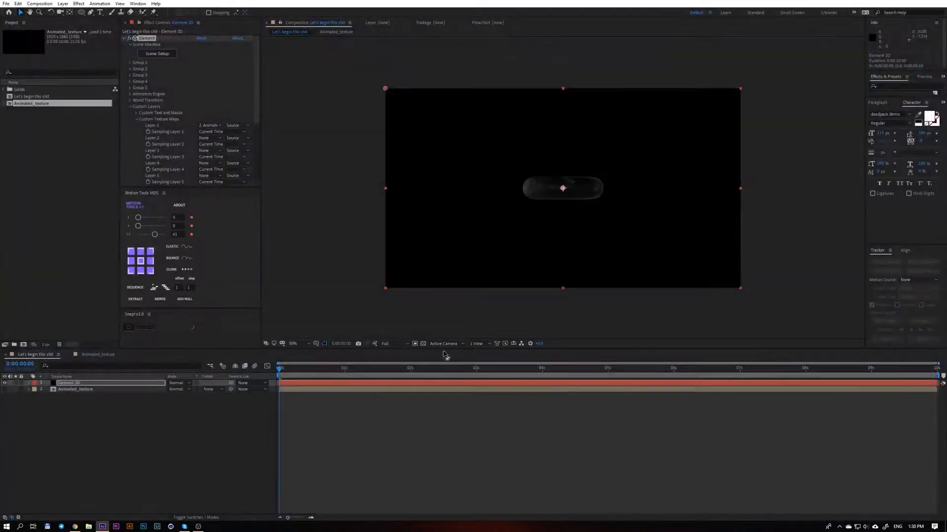
Fit the composition view to its panel and scrub from the start to about 0:00:01:17 to check the torus texture
click(302, 344)
click(304, 352)
drag(281, 371, 389, 393)
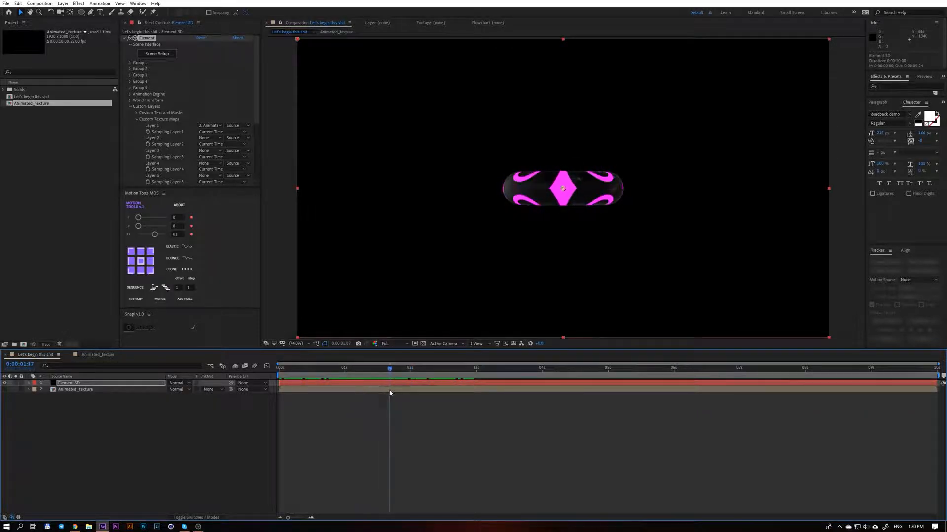
Add a two-node camera named Camera 1 and orbit it to look down on the torus from above
click(220, 434)
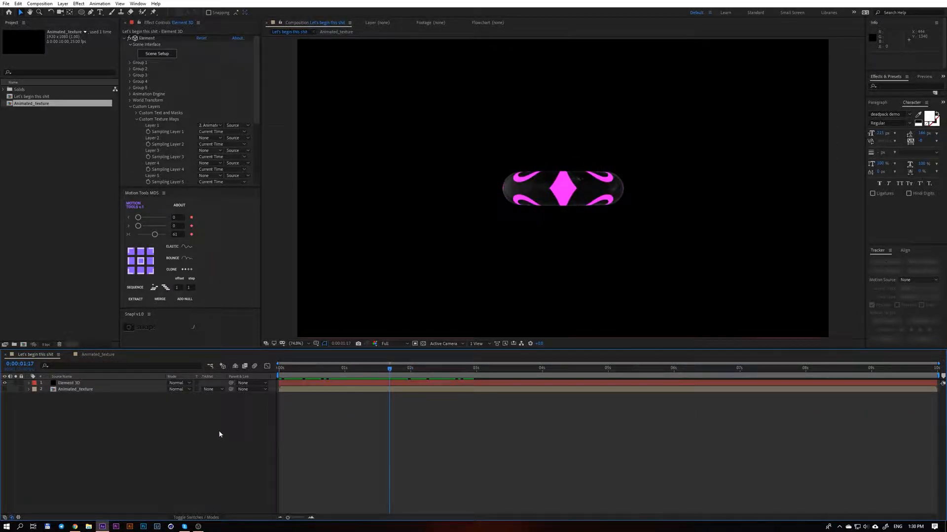
click(92, 384)
right_click(139, 432)
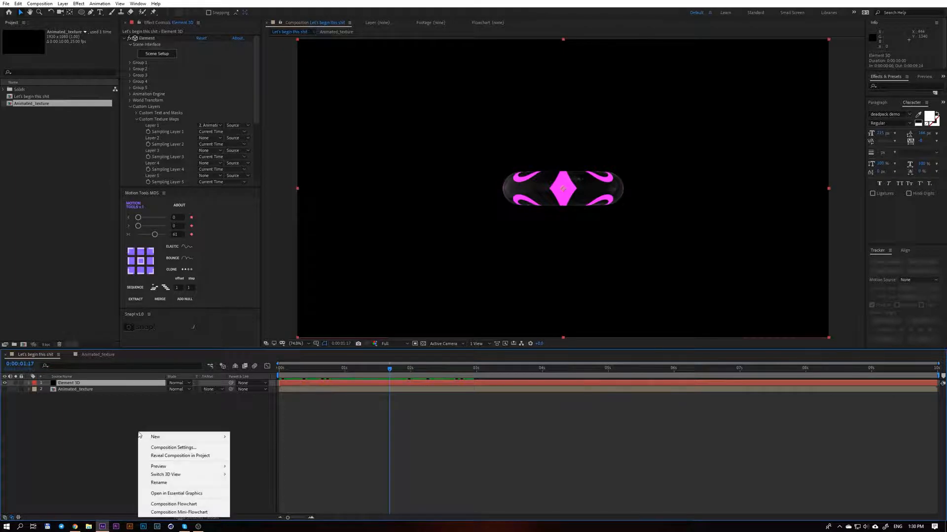
mouse_move(157, 437)
click(290, 474)
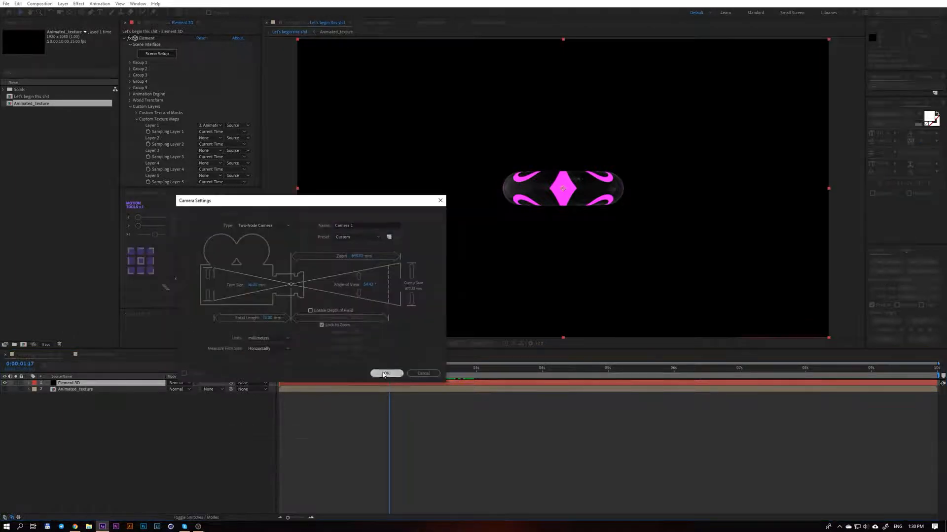
click(386, 373)
click(61, 12)
drag(528, 171, 515, 209)
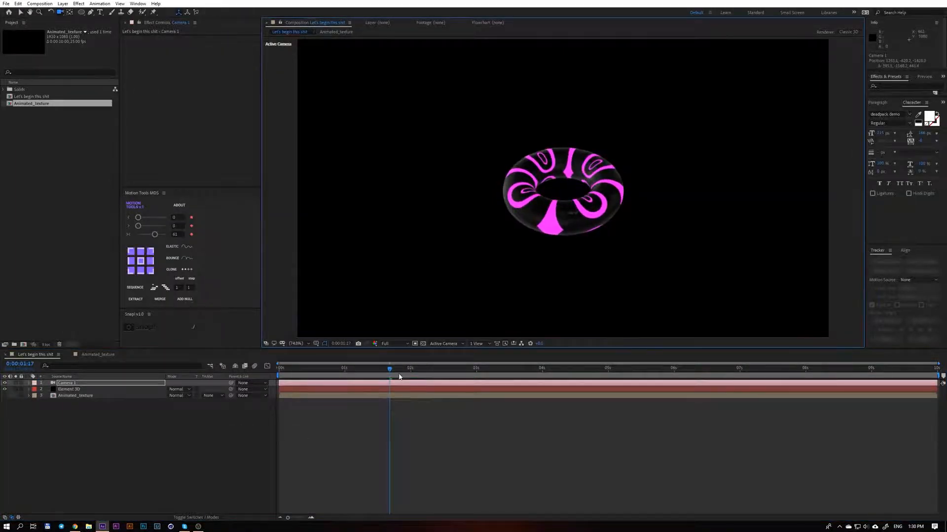
Play the torus animation from near the start and scrub forward to about 0:00:01:15
drag(389, 368, 296, 370)
key(space)
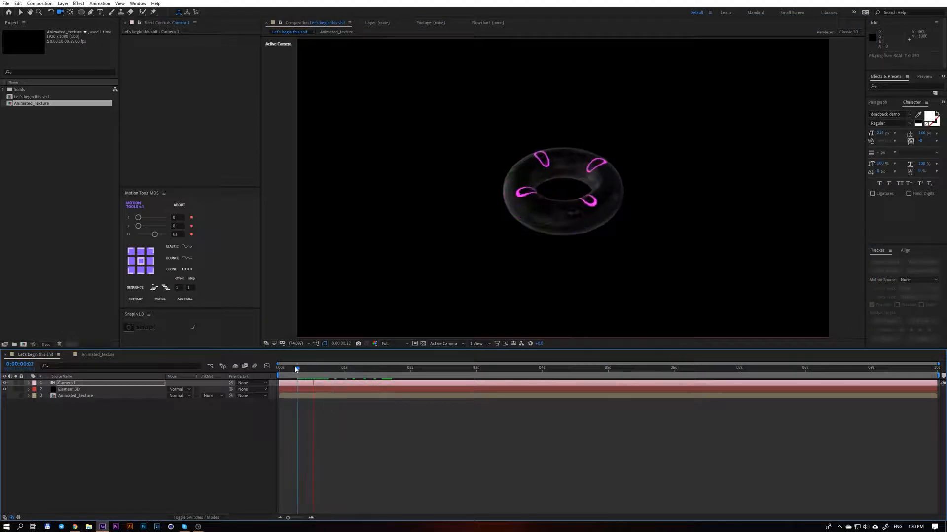
click(321, 378)
drag(321, 379, 389, 380)
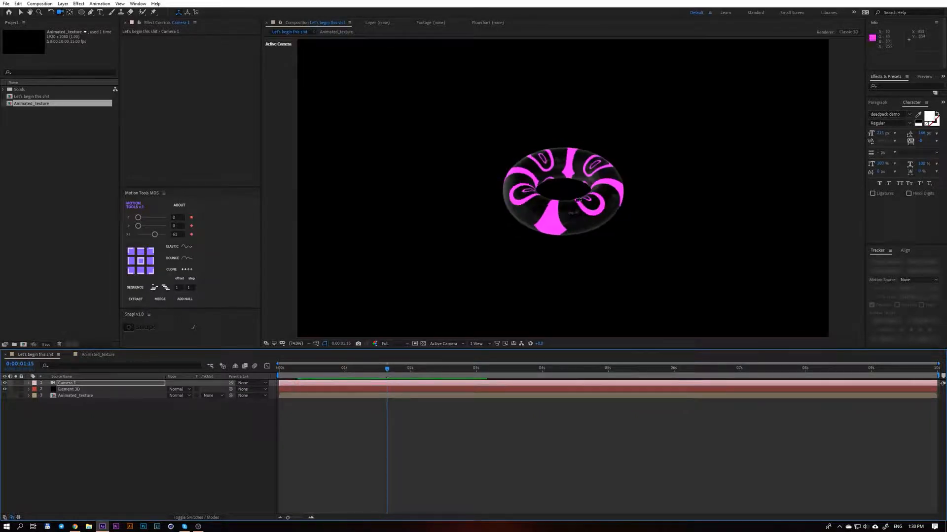
In the Element 3D layer's Scene Setup, set the Torus Model's UV Repeat to 1.00 in both directions
click(353, 390)
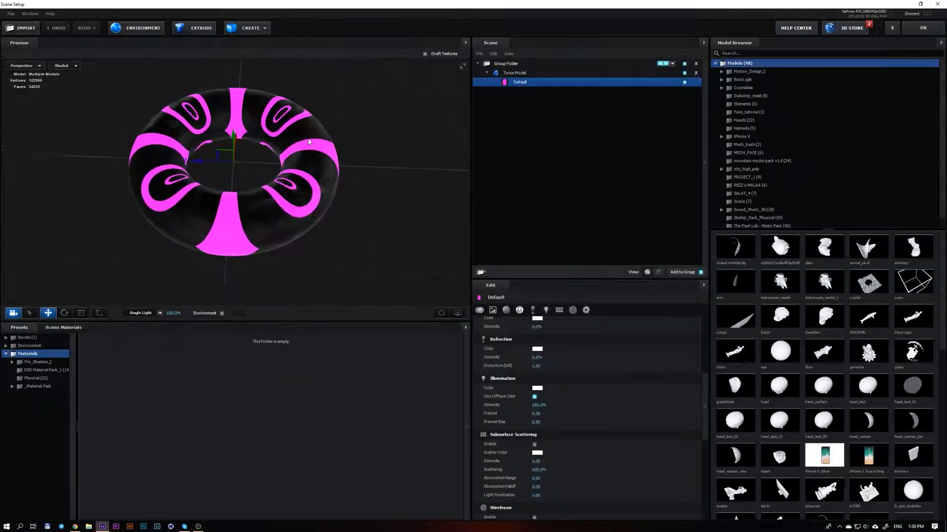
click(522, 74)
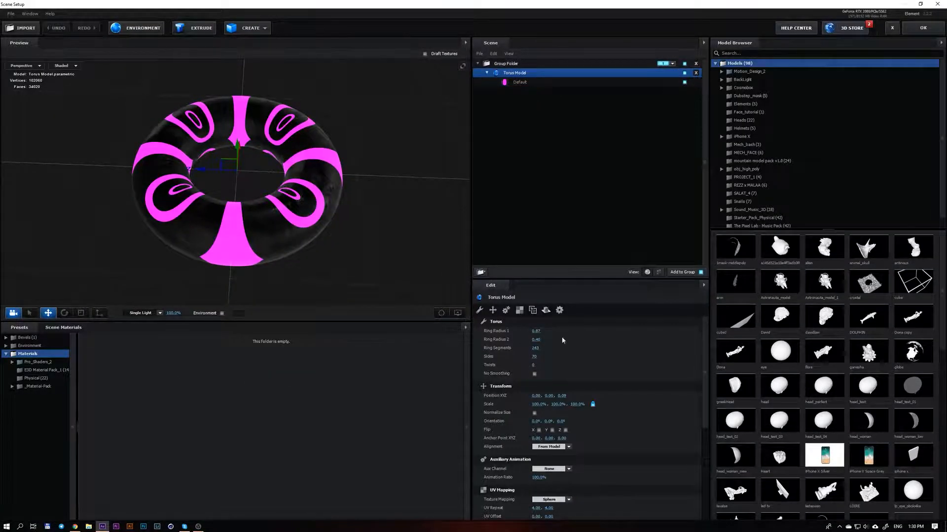
scroll(547, 419, down, 2)
click(548, 448)
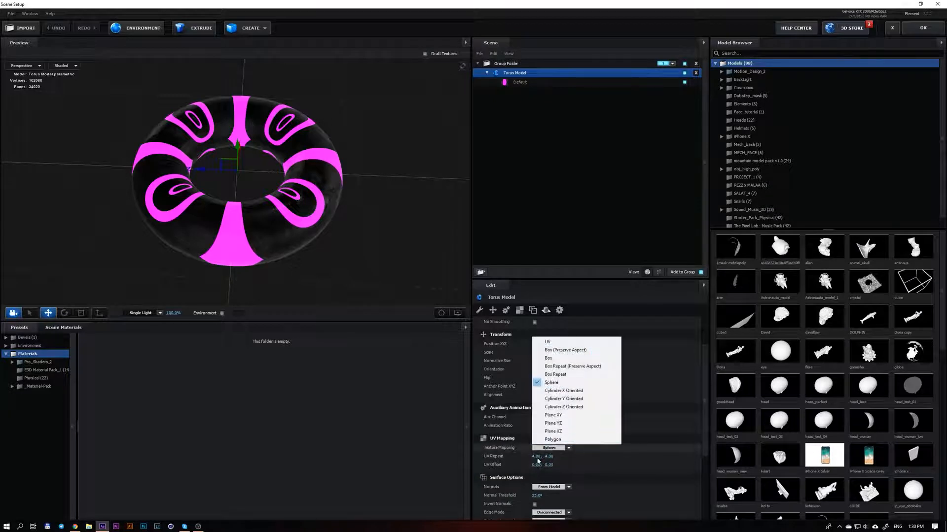
click(560, 465)
click(536, 456)
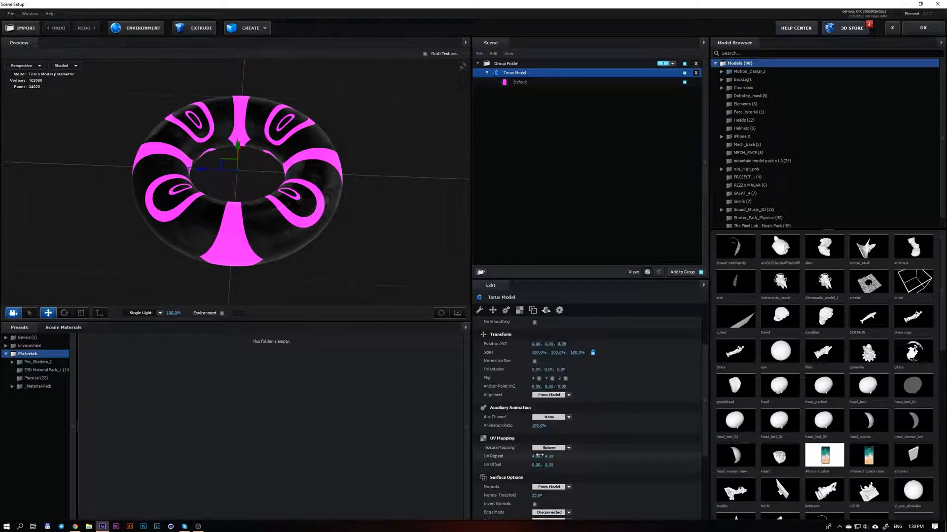
text(1)
click(581, 461)
click(549, 456)
text(1)
click(597, 461)
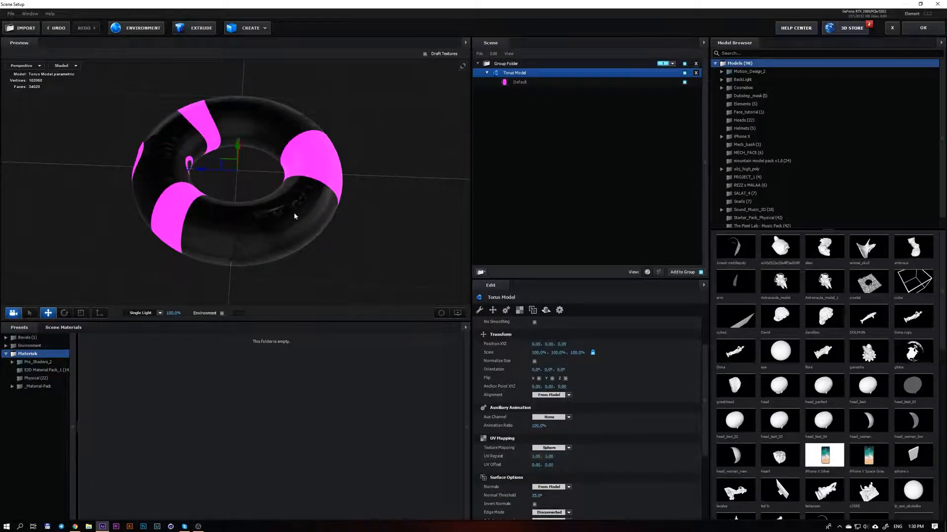
Try the Box, Box Repeat, Cylinder X Oriented and Plane XY texture mappings on the Torus Model
mouse_move(294, 214)
mouse_down()
mouse_move(307, 214)
mouse_move(294, 208)
mouse_up()
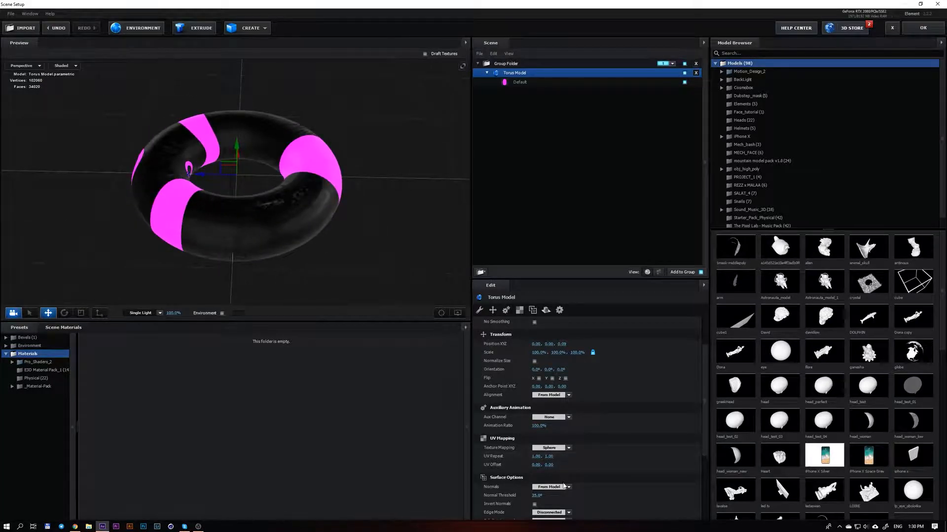
click(566, 448)
click(568, 360)
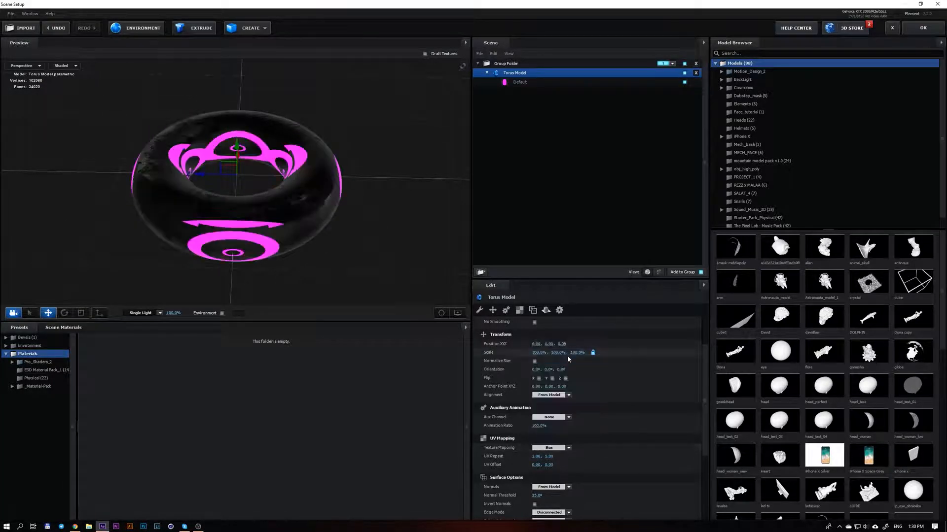
click(549, 417)
click(596, 448)
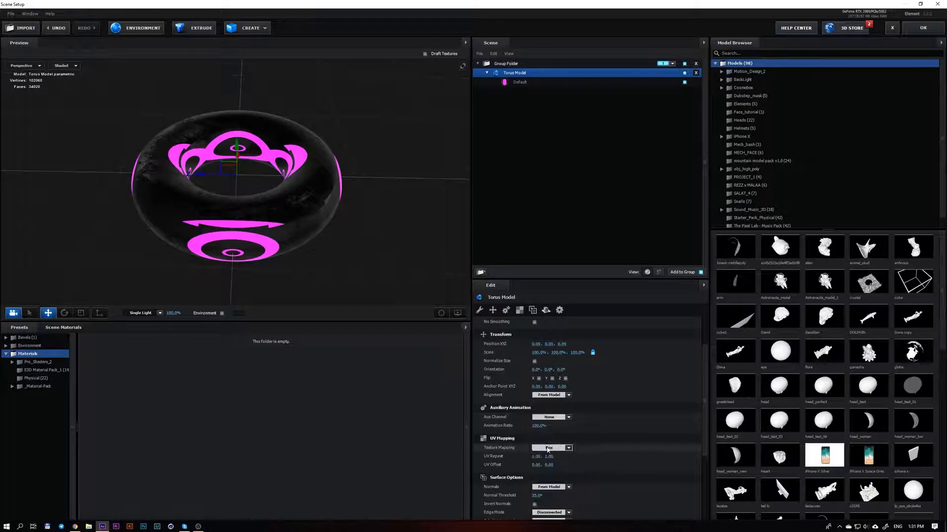
click(550, 448)
click(573, 376)
click(550, 447)
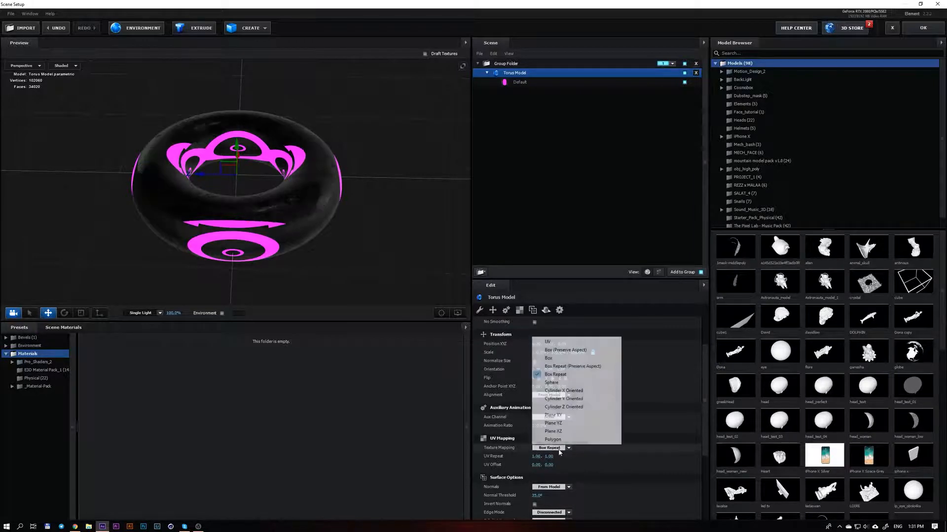
click(552, 395)
click(550, 447)
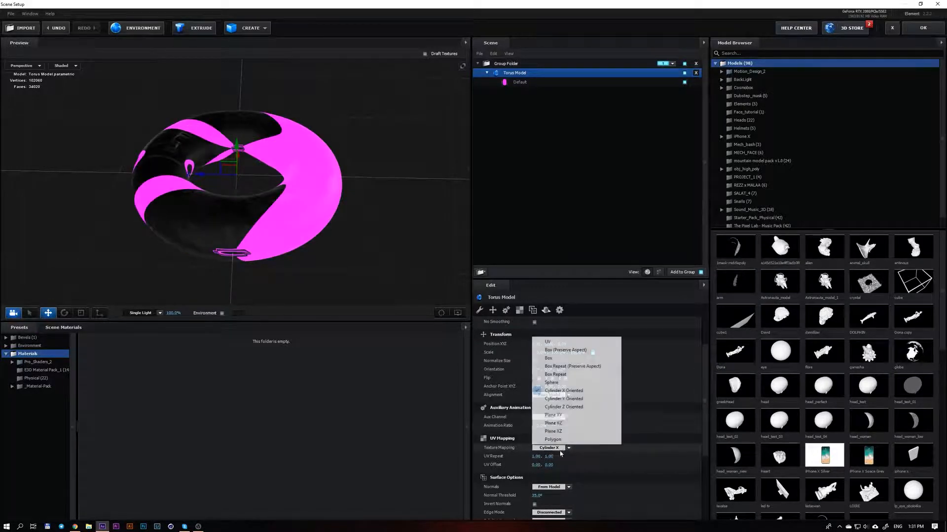
click(552, 418)
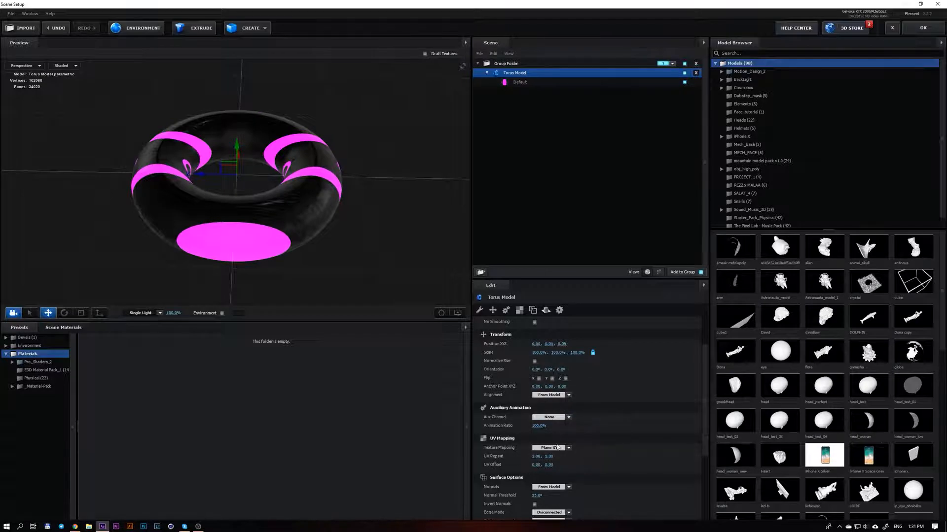
Try Plane YZ texture mapping on the torus, apply the scene and scrub the composition to check it
click(550, 447)
click(567, 424)
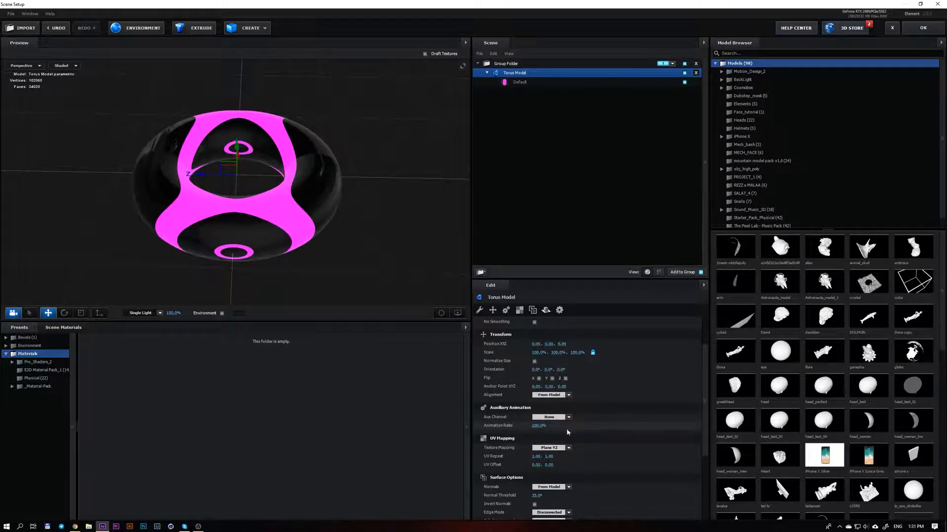
drag(365, 188, 349, 278)
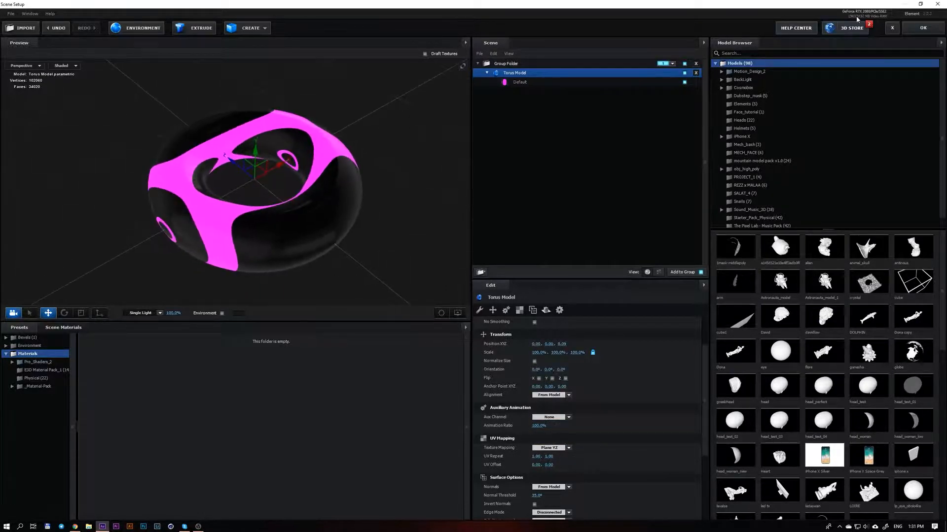
click(916, 28)
drag(372, 371, 298, 371)
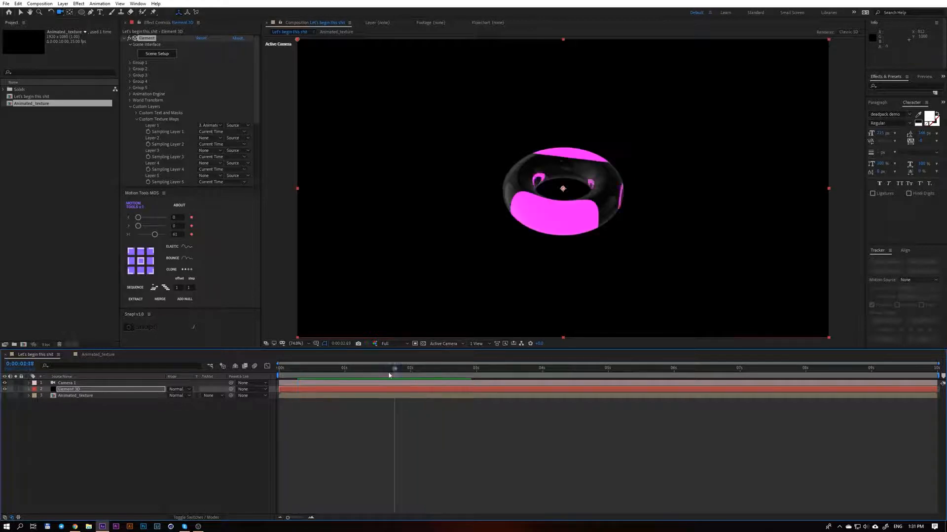
Set the Torus Model's Texture Mapping to UV in Scene Setup and apply it to preview the animation in the composition
click(164, 54)
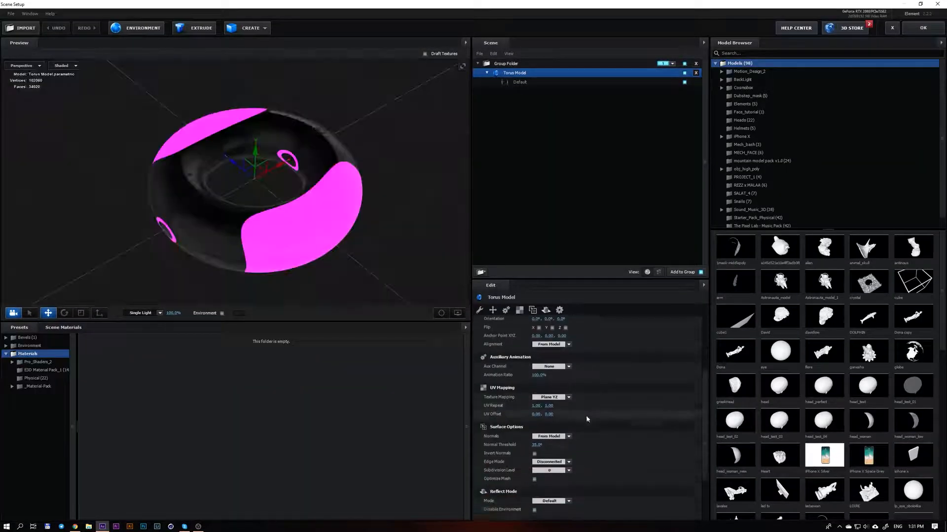
click(567, 370)
click(547, 369)
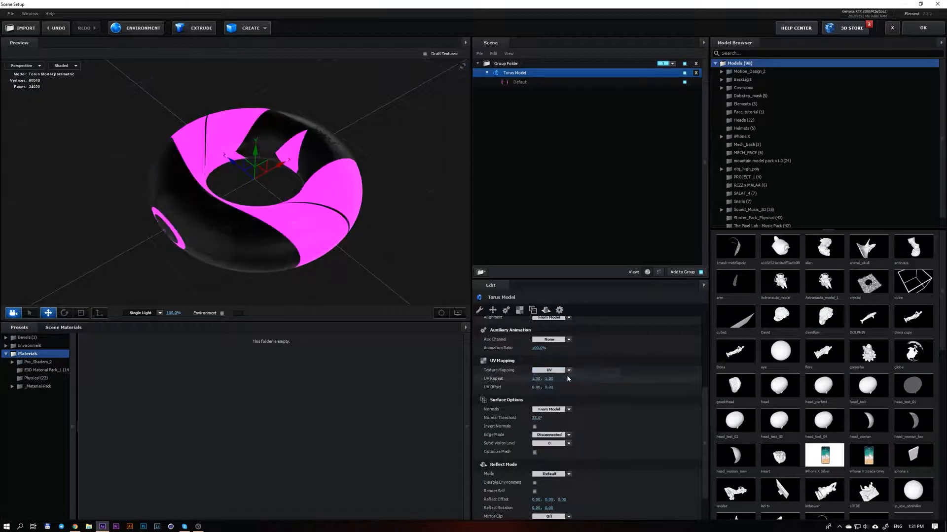
drag(307, 233, 370, 210)
click(913, 31)
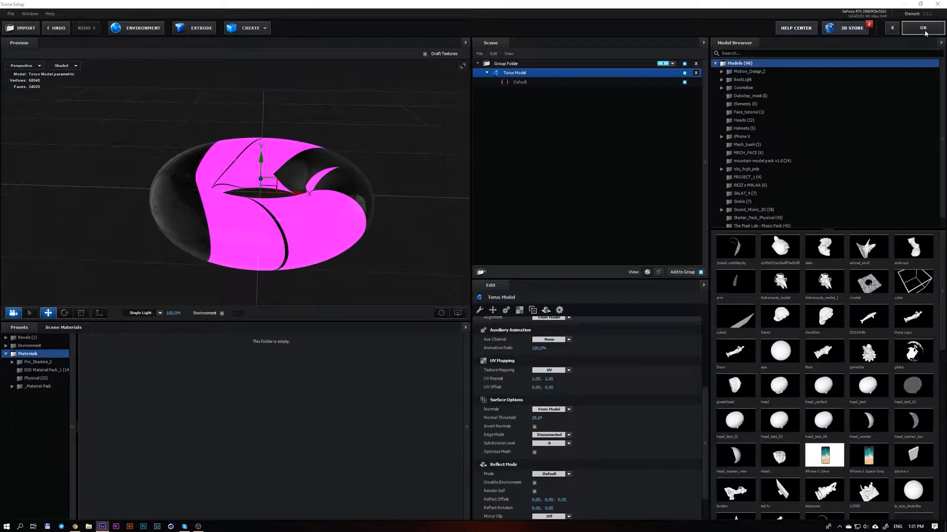
drag(364, 371, 301, 373)
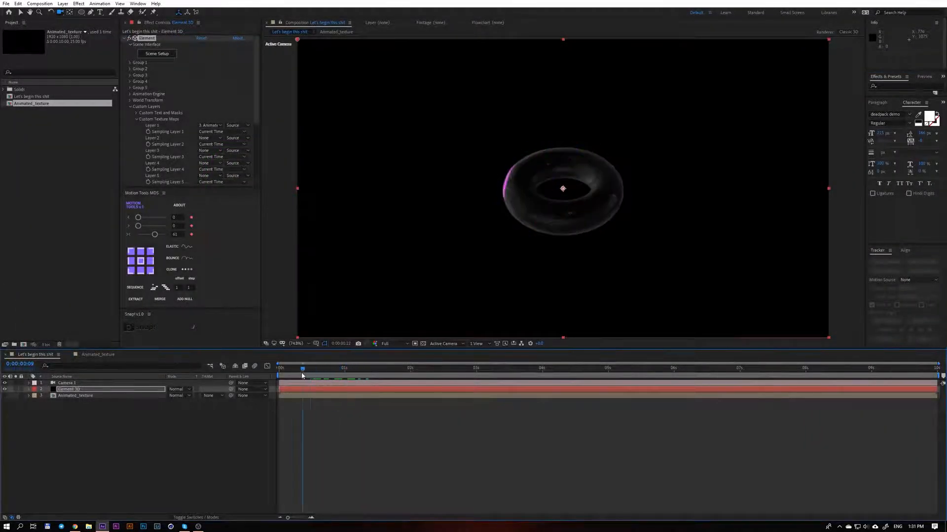
key(space)
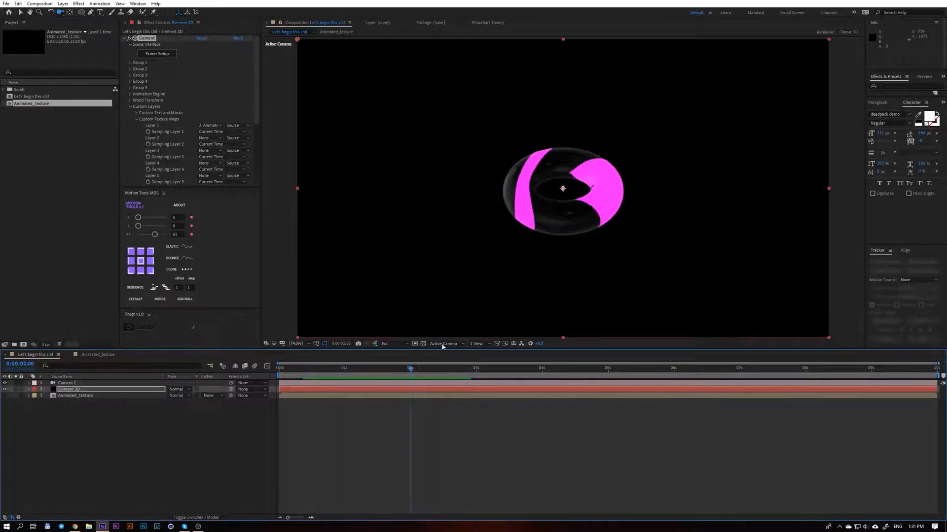
Add an adjustment layer above the other layers and apply the Deep Glow effect to it
click(263, 445)
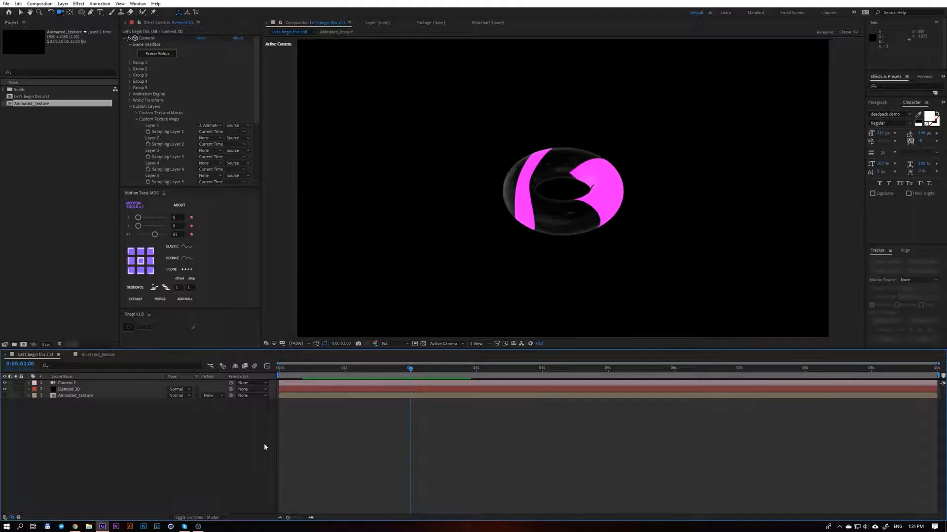
key(ctrl+alt+y)
key(ctrl+space)
text(deep)
key(Return)
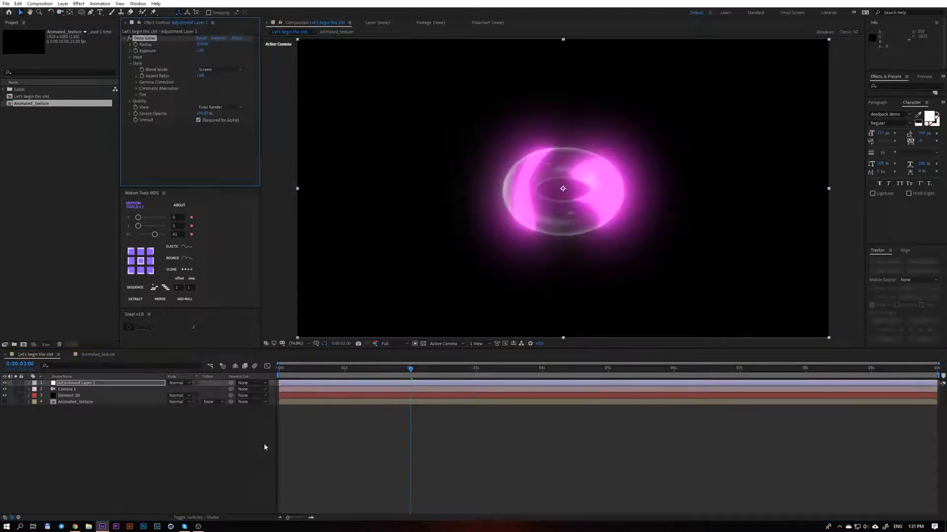
At the start of the timeline, raise Deep Glow's input Threshold and play back the glowing torus
drag(350, 373, 265, 375)
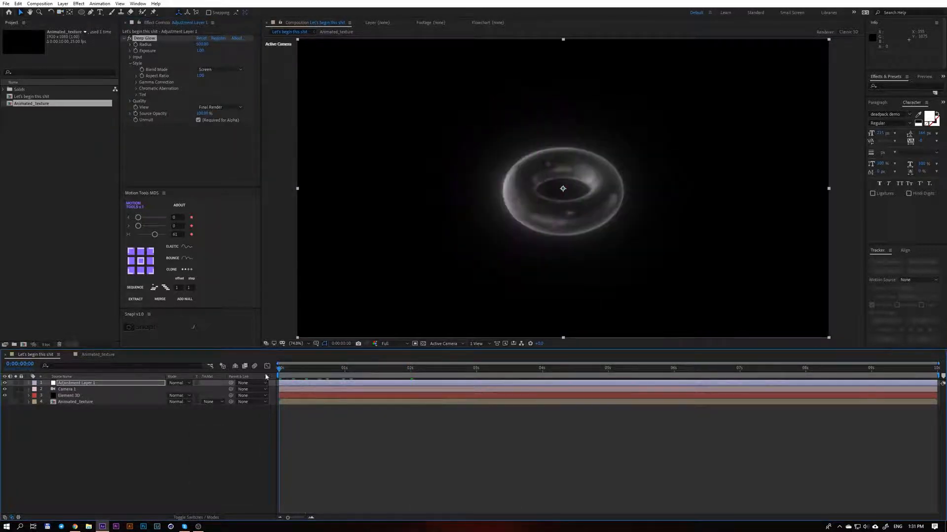
click(130, 57)
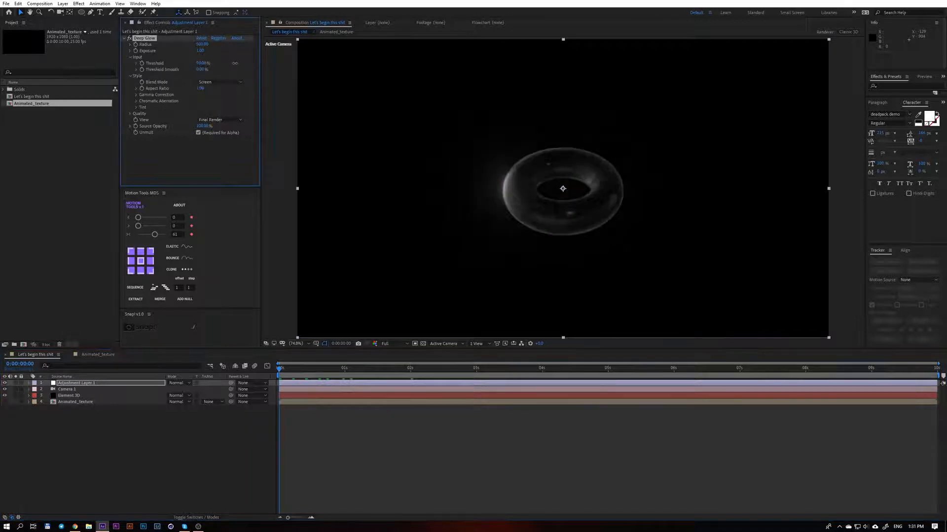
drag(208, 63, 232, 63)
key(space)
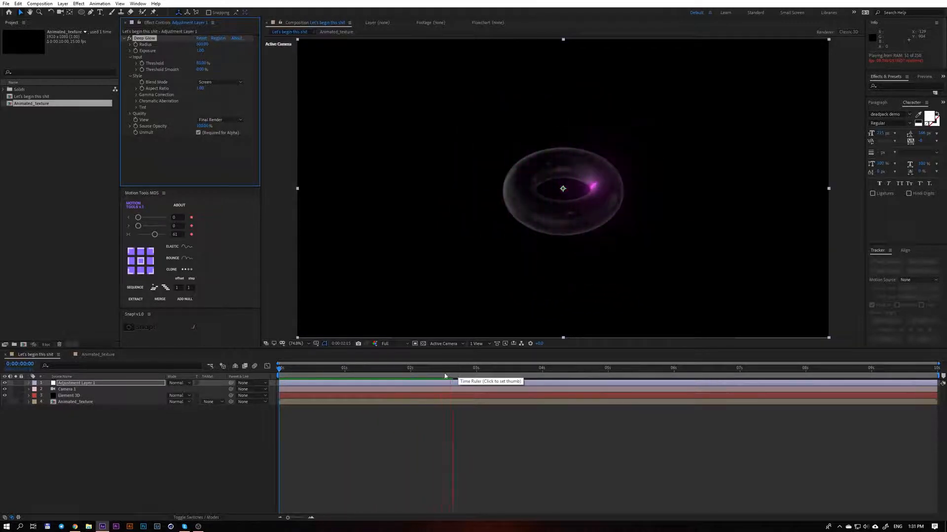
drag(445, 376, 279, 385)
In the Element 3D layer's Scene Setup, replace the Basic_2K_03.jpg environment map with Custom Layer 1 (Animated_texture)
click(79, 402)
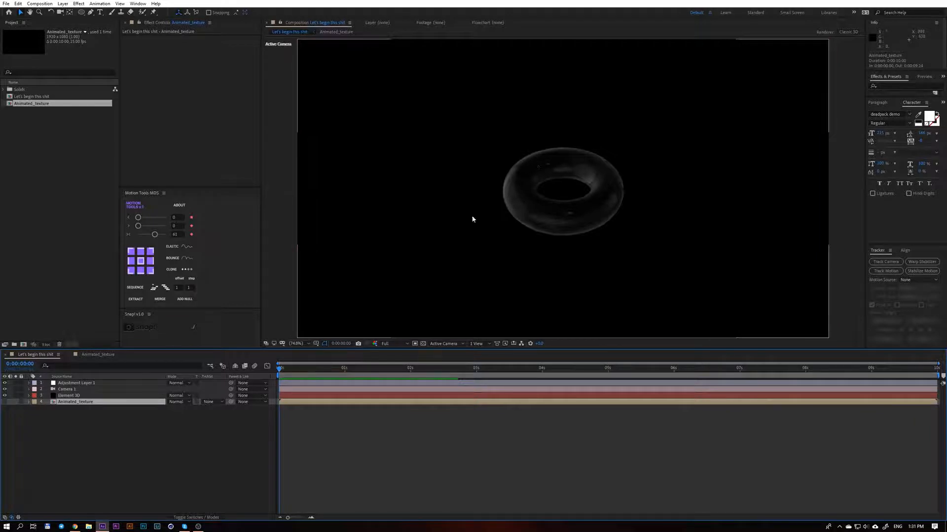
click(98, 396)
click(167, 54)
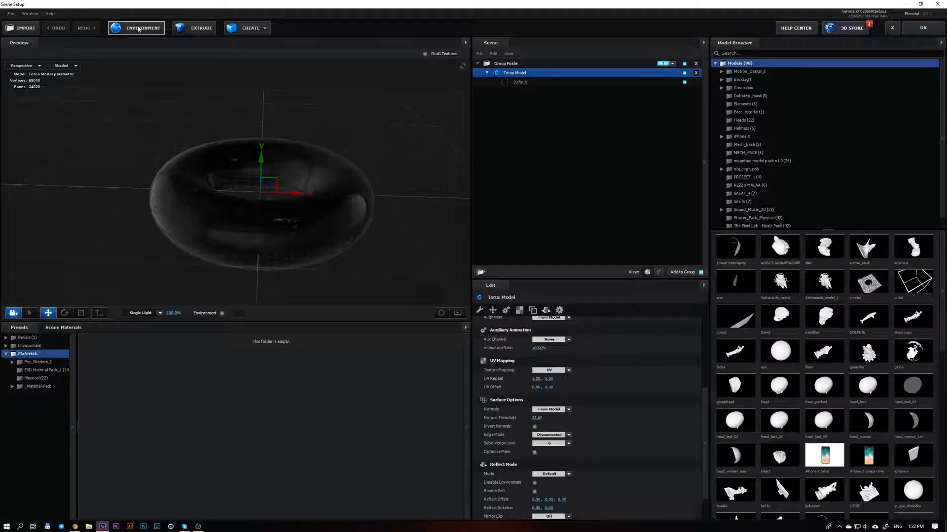
click(136, 26)
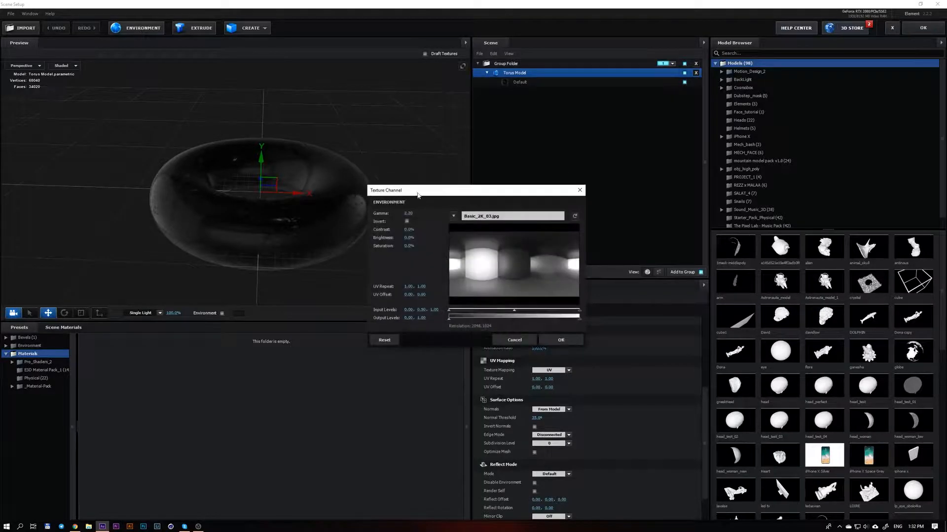
drag(418, 194, 327, 173)
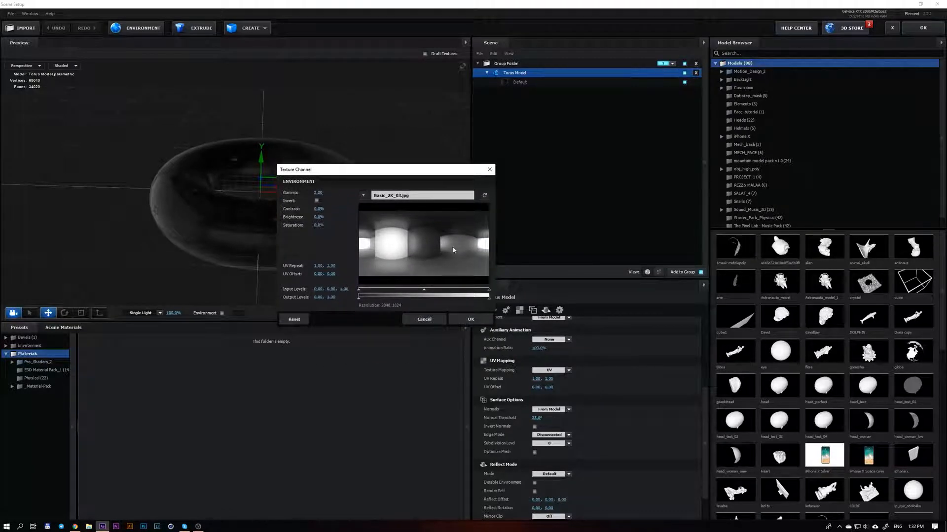
click(363, 195)
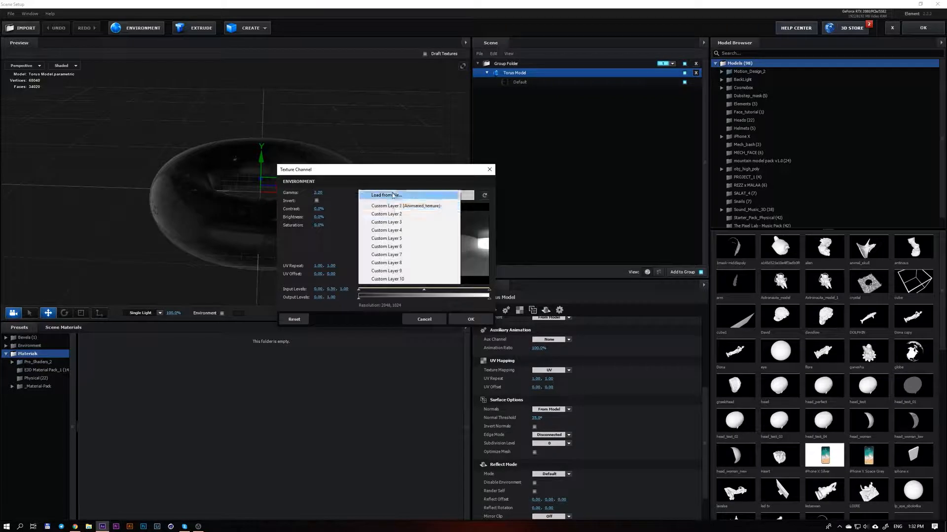
click(419, 207)
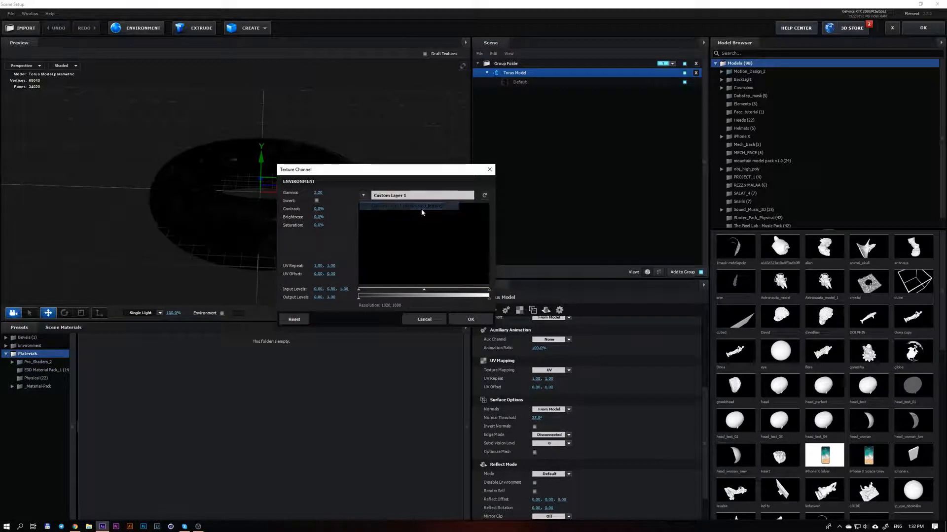
click(470, 319)
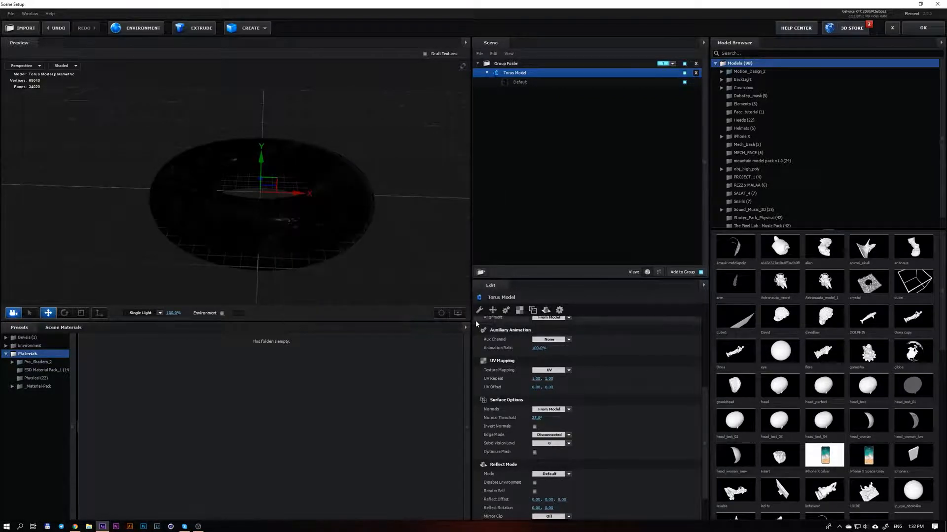
Toggle the environment display in the preview, view the torus from another angle and apply the scene to the composition
click(222, 313)
drag(275, 261, 215, 316)
mouse_move(412, 212)
mouse_down()
mouse_move(419, 140)
mouse_move(404, 212)
mouse_up()
click(923, 28)
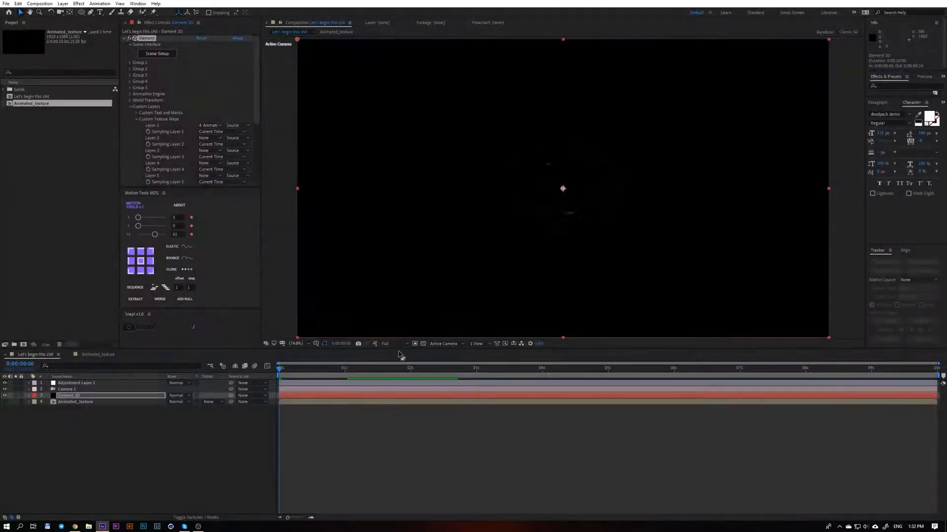
Scrub through the composition and examine the animated purple environment reflections on the torus close up
drag(302, 372, 355, 378)
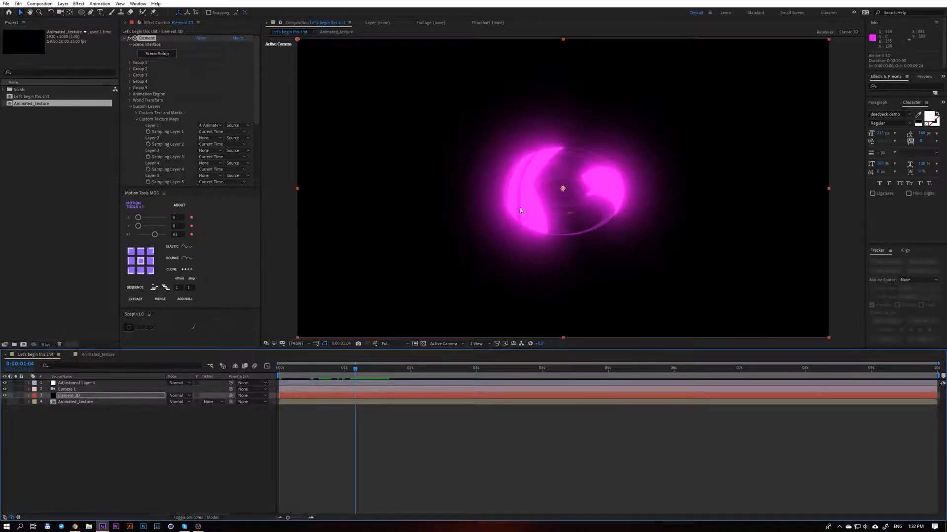
scroll(539, 206, up, 3)
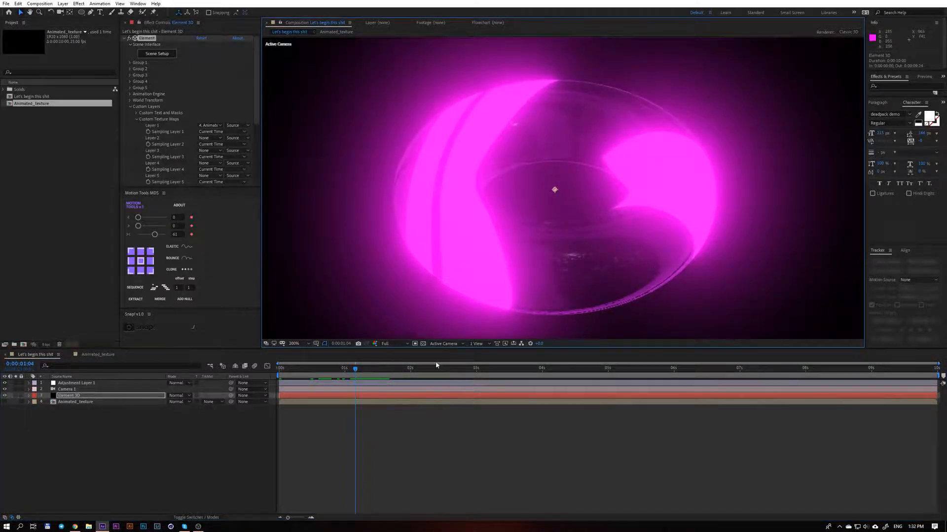
drag(436, 368, 379, 367)
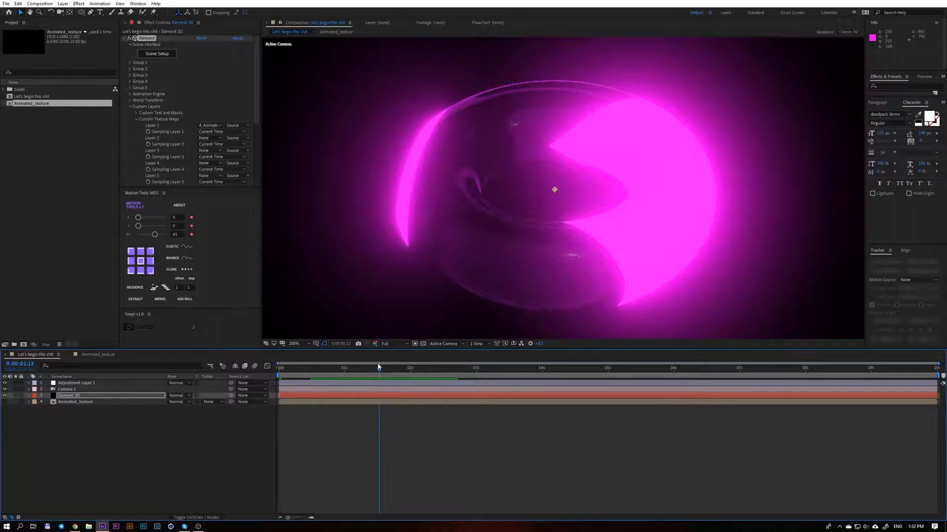
key(comma)
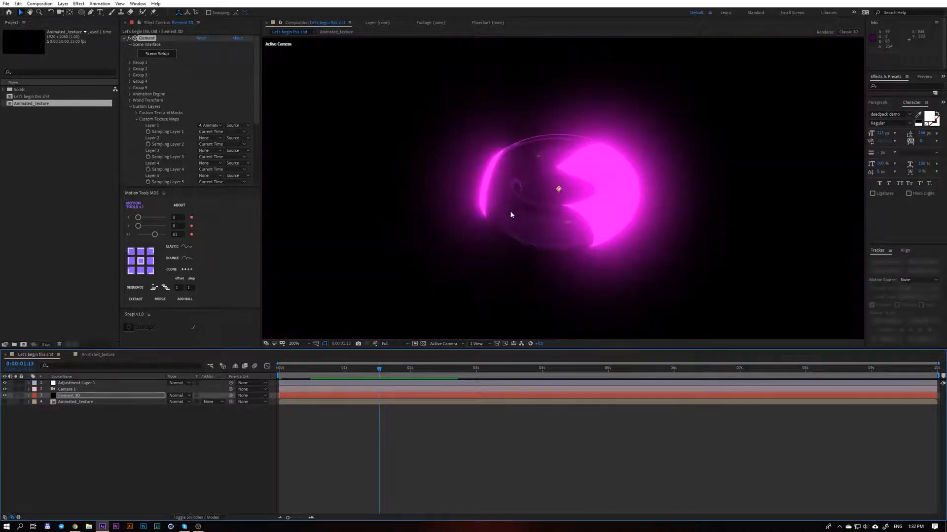
key(period)
key(period)
key(comma)
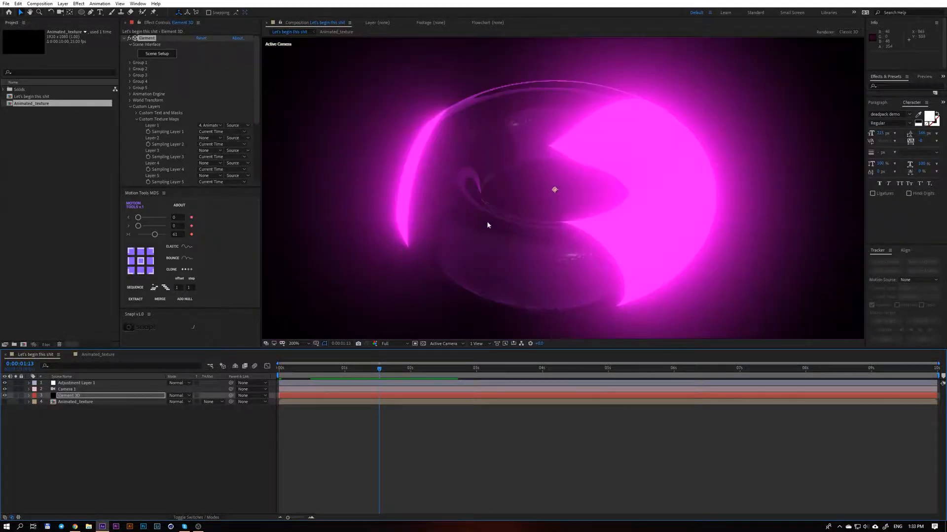
drag(381, 364, 313, 371)
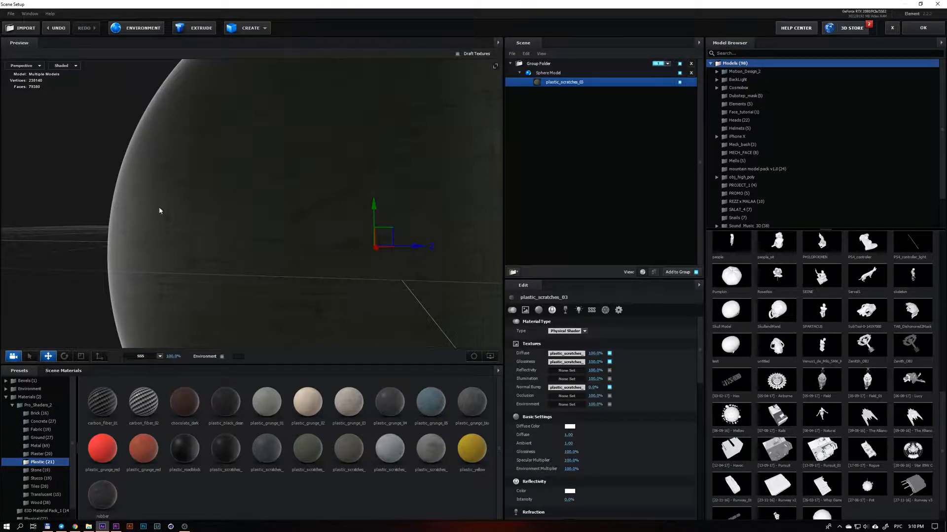
Examine the texture map used in the Normal Bump channel of the sphere's plastic_scratches_03 material
mouse_move(255, 261)
mouse_down()
mouse_move(305, 259)
mouse_move(270, 271)
mouse_up()
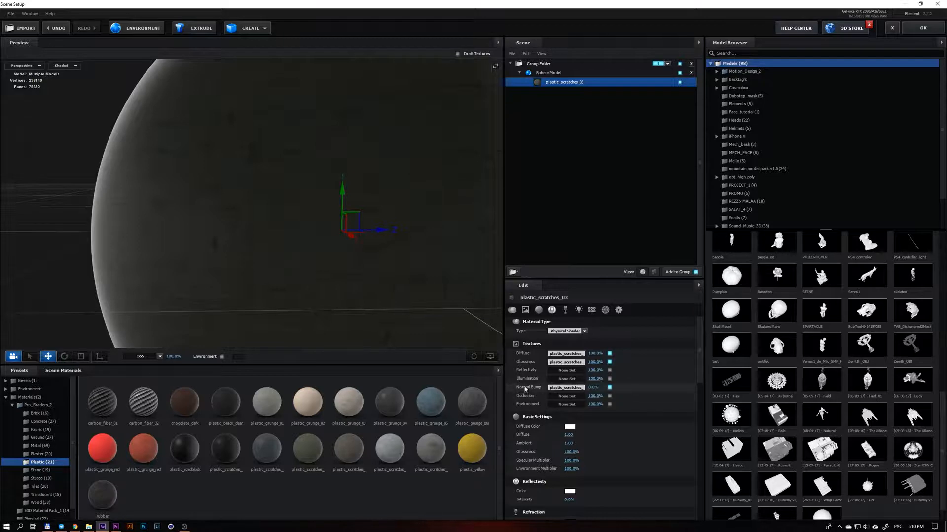
click(565, 388)
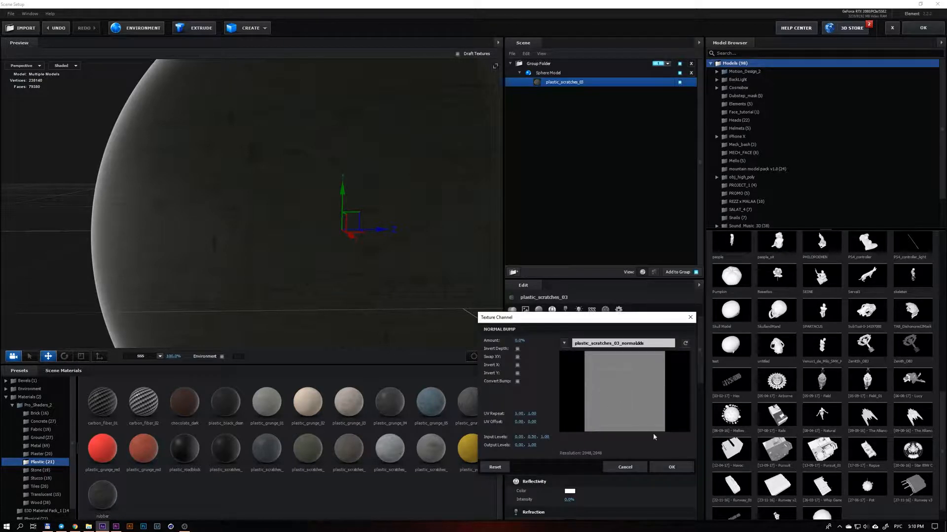
click(666, 466)
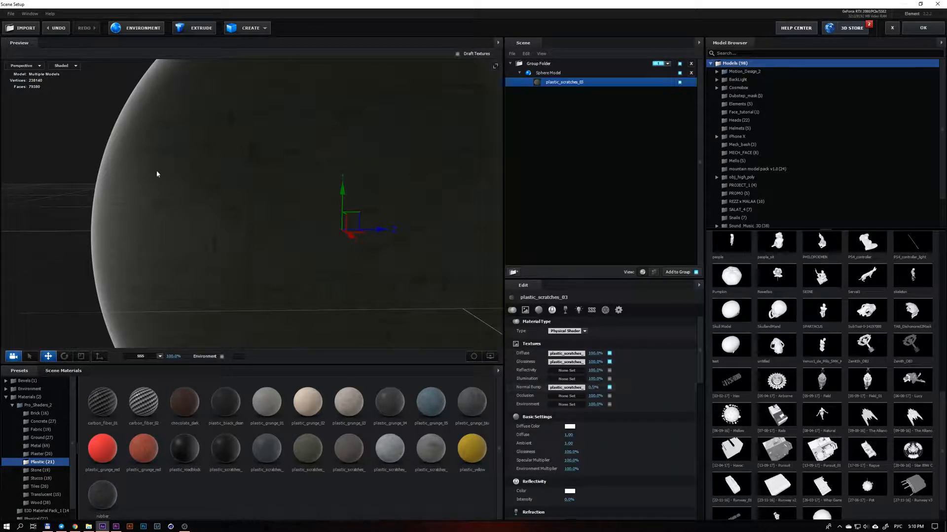
Raise the Normal Bump of plastic_scratches_03 and examine the scratches and surface relief on the sphere close up
drag(146, 135, 443, 286)
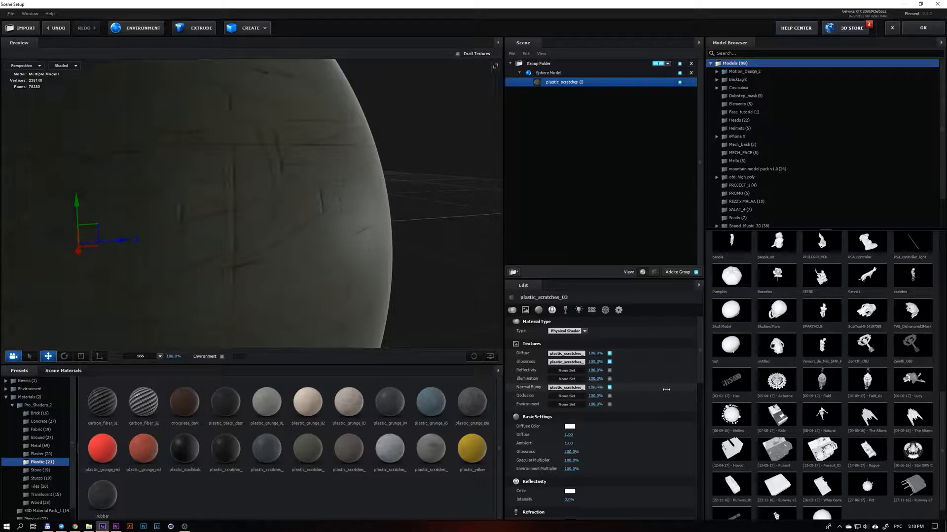
drag(385, 296, 276, 173)
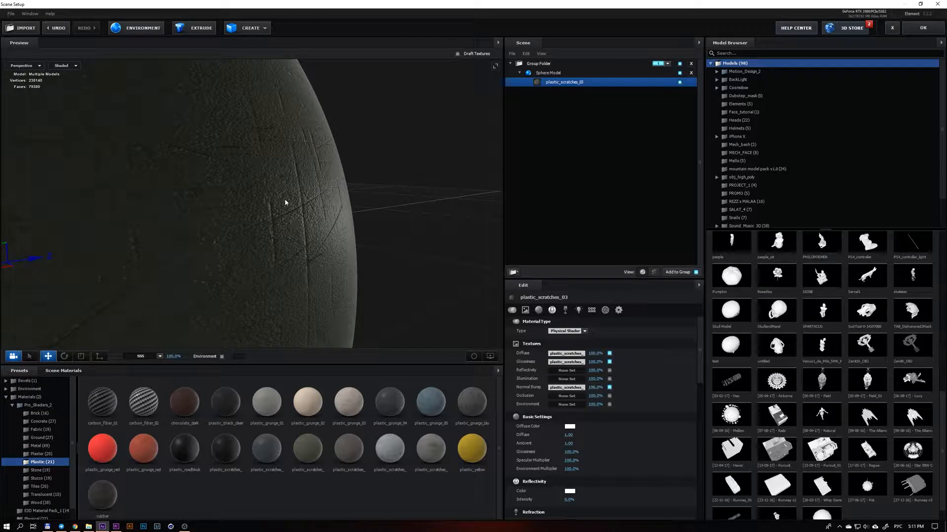
drag(300, 218, 298, 243)
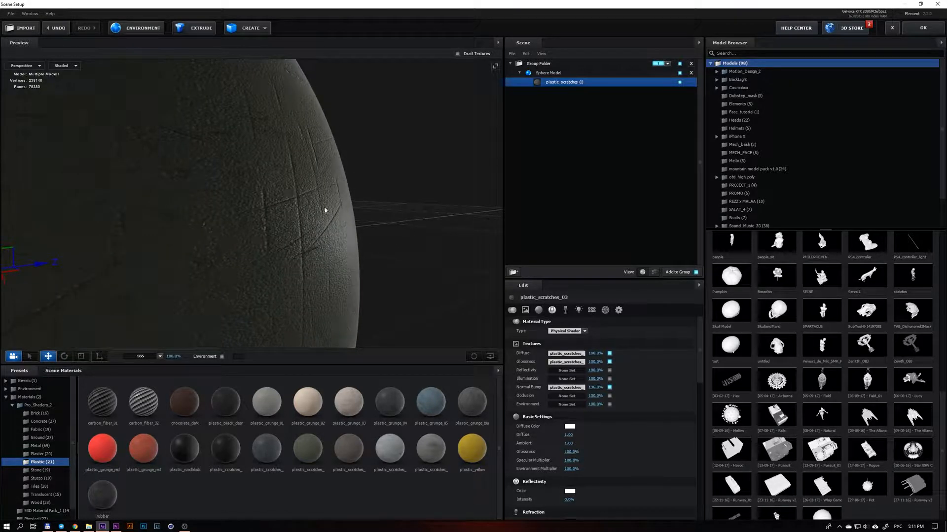
drag(333, 244, 328, 234)
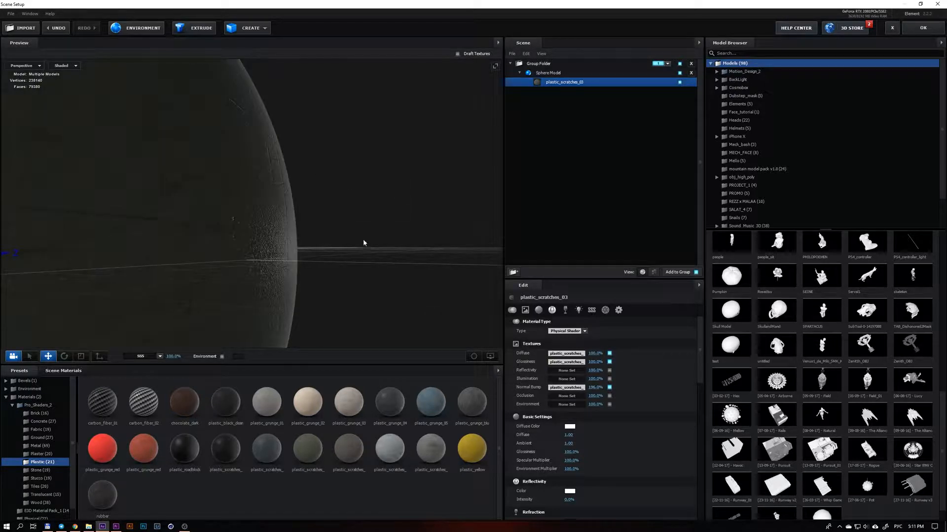
scroll(269, 232, up, 5)
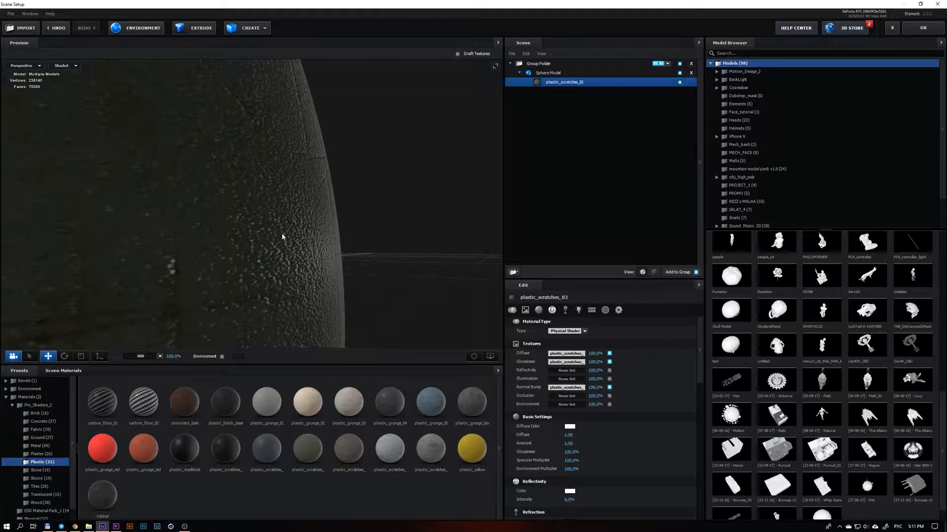
scroll(282, 242, up, 3)
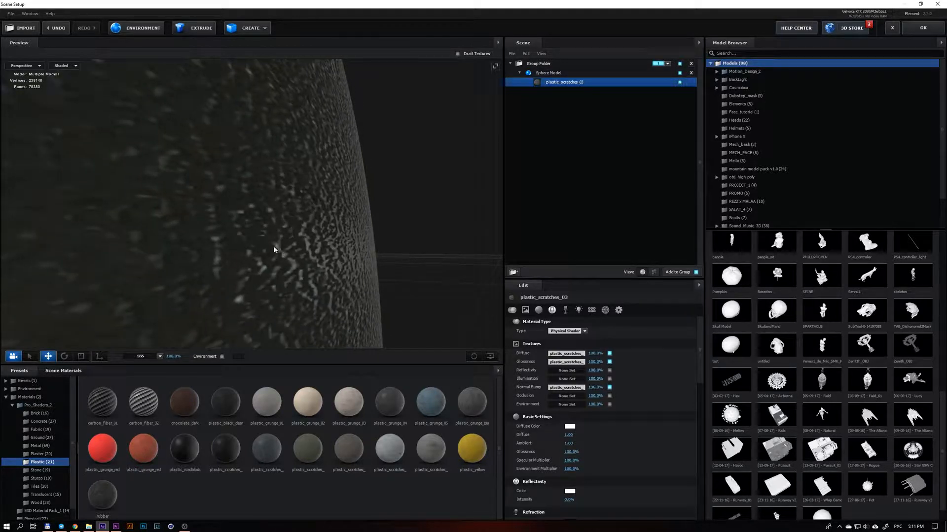
Vary the Normal Bump strength of plastic_scratches_03 to compare the relief, finishing with a value of 0
drag(595, 388, 642, 391)
drag(265, 264, 263, 262)
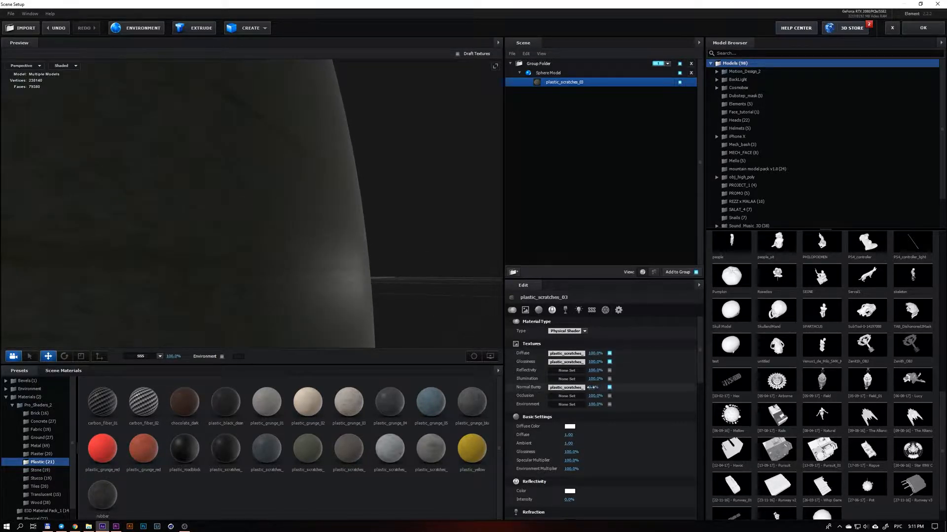
mouse_move(609, 388)
mouse_down()
mouse_move(639, 388)
mouse_move(567, 388)
mouse_move(598, 388)
mouse_up()
text(0)
Apply the stucco_flake_white material from the Stucco presets to the sphere and inspect its rough surface
click(38, 478)
drag(226, 402, 173, 262)
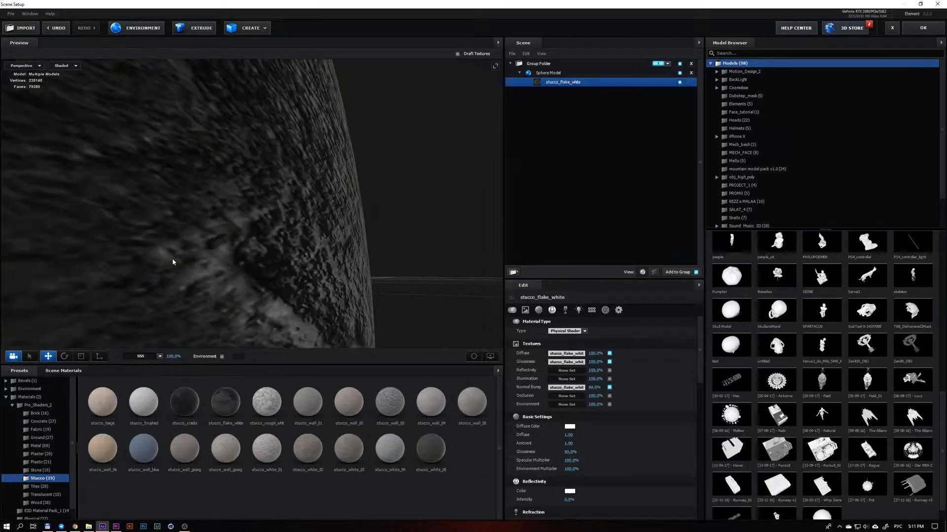
scroll(241, 285, down, 3)
mouse_move(241, 285)
mouse_down()
mouse_move(214, 281)
mouse_move(233, 286)
mouse_up()
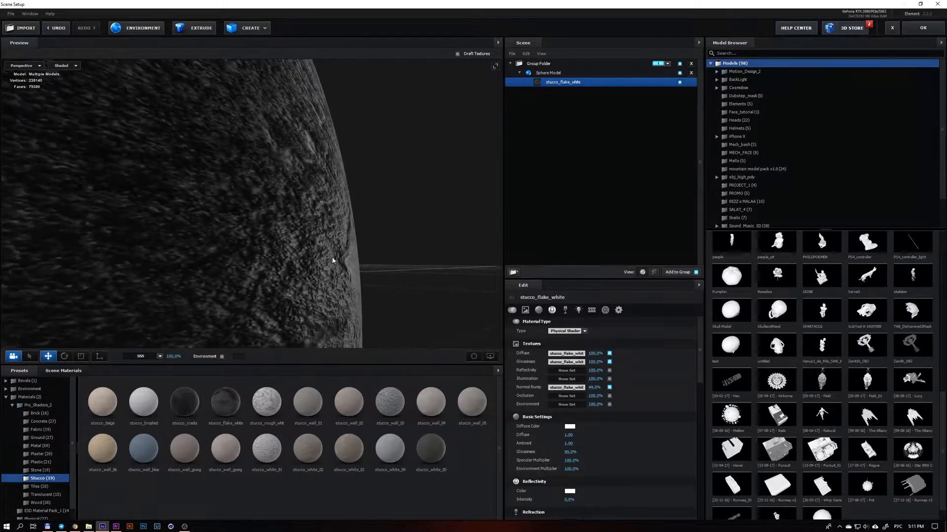
mouse_move(333, 261)
mouse_down()
mouse_move(348, 282)
mouse_move(325, 270)
mouse_up()
Set the Normal Bump of stucco_flake_white to 0, then raise it again to compare the sphere's surface relief
mouse_move(593, 388)
mouse_down()
mouse_move(604, 388)
mouse_move(577, 387)
mouse_up()
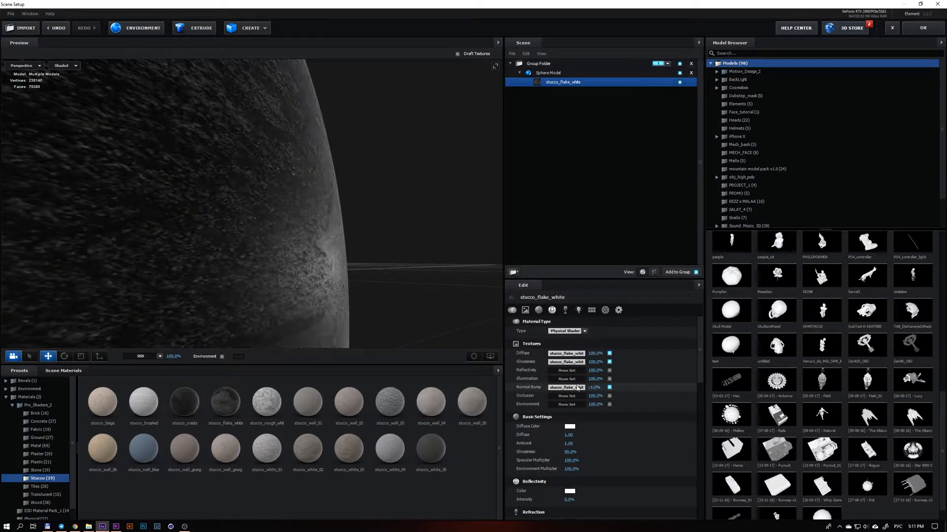
text(0)
key(Return)
mouse_move(299, 296)
mouse_down()
mouse_move(283, 290)
mouse_move(294, 306)
mouse_move(290, 290)
mouse_up()
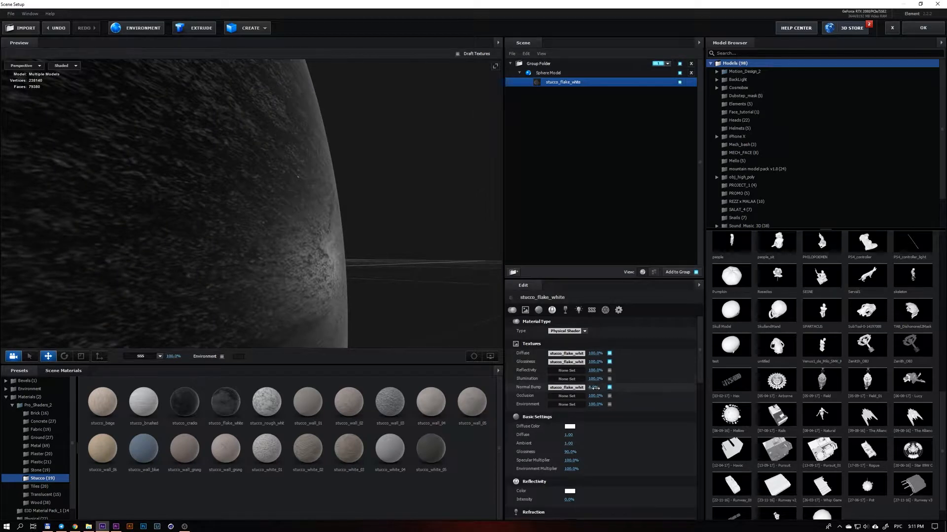
drag(593, 388, 620, 388)
drag(283, 288, 265, 258)
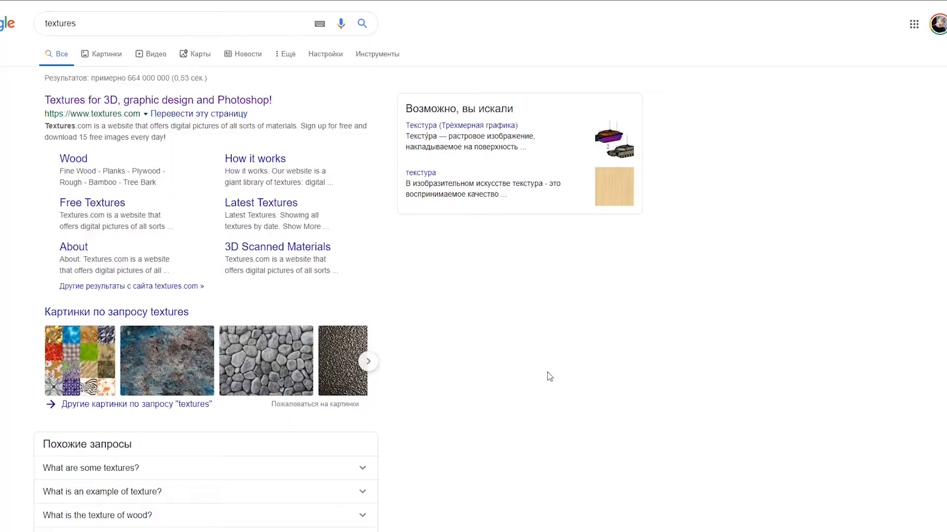
In the web browser, look through the search results for textures and open the Paving Stones #36 texture on CC0 Textures
scroll(548, 374, down, 1)
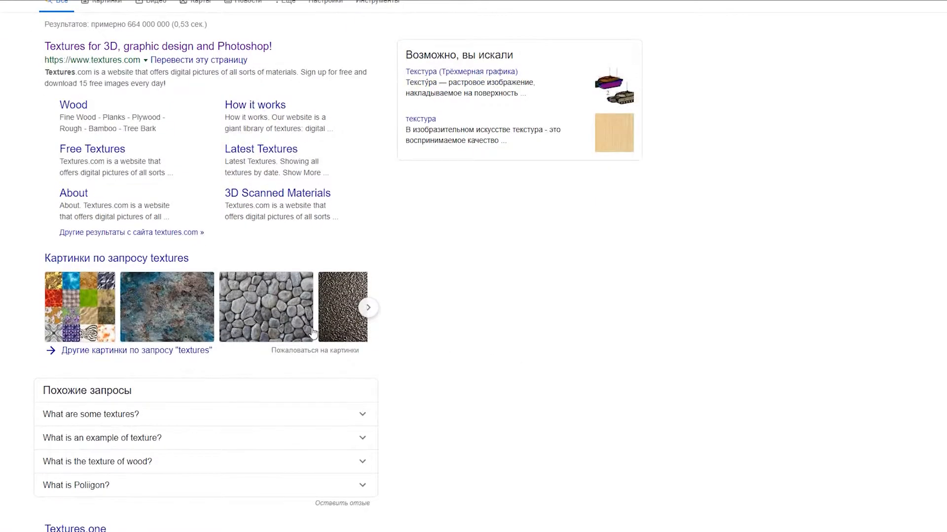
scroll(133, 319, down, 5)
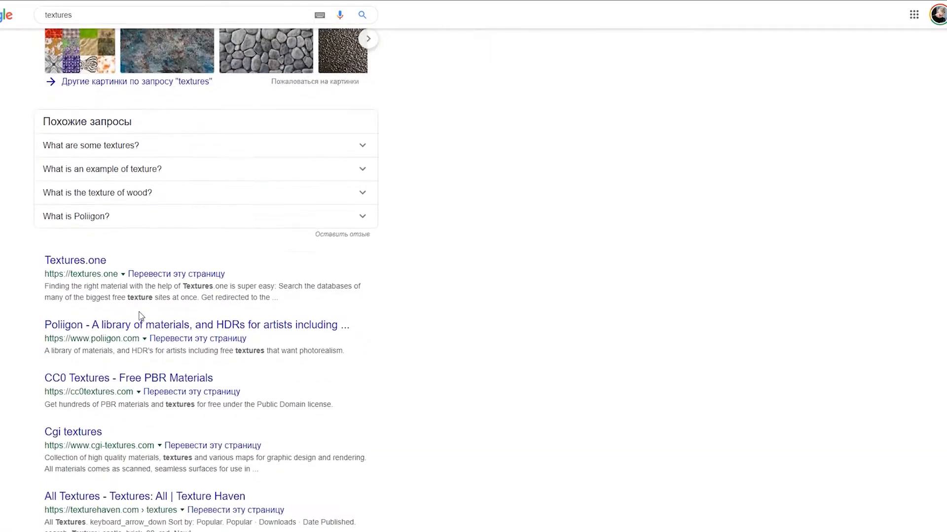
scroll(138, 315, down, 2)
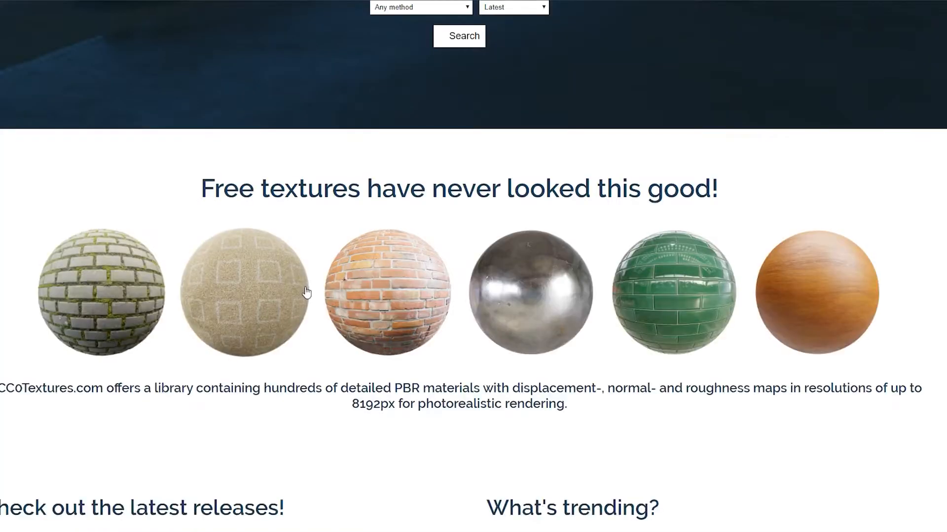
click(191, 290)
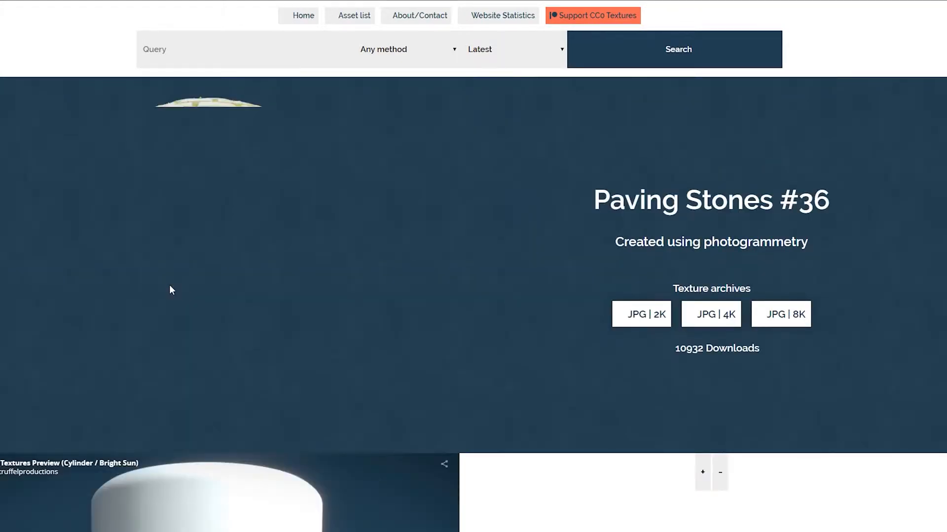
Look over the Paving Stones #36 page, including its related paving textures and download options
scroll(170, 285, down, 3)
scroll(170, 289, down, 10)
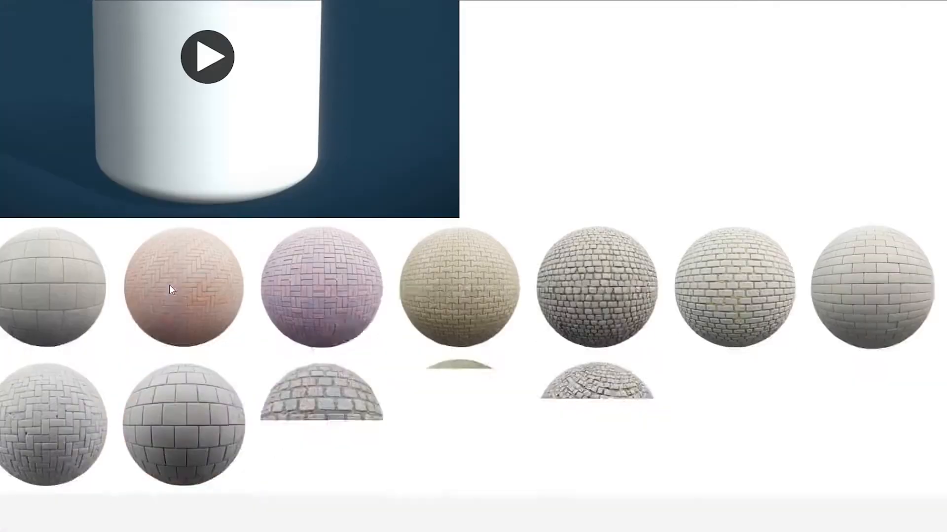
scroll(171, 291, up, 8)
scroll(171, 291, up, 5)
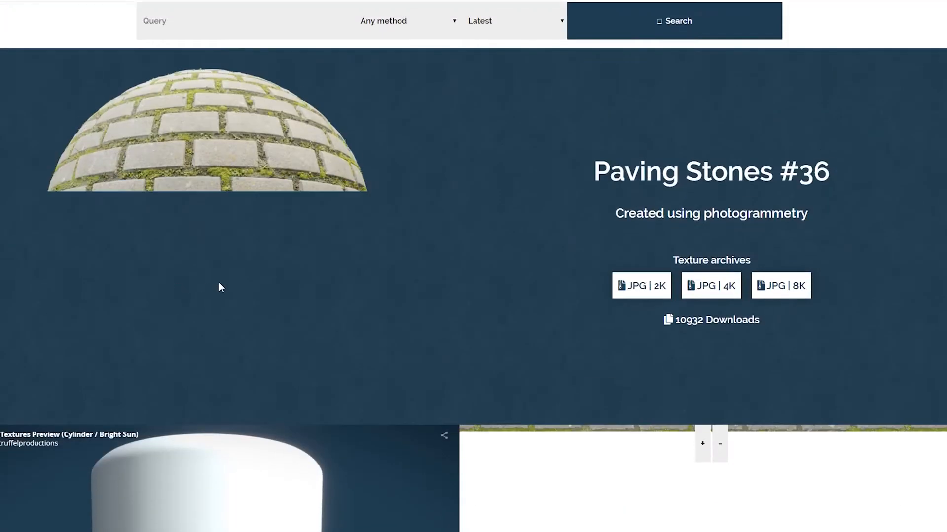